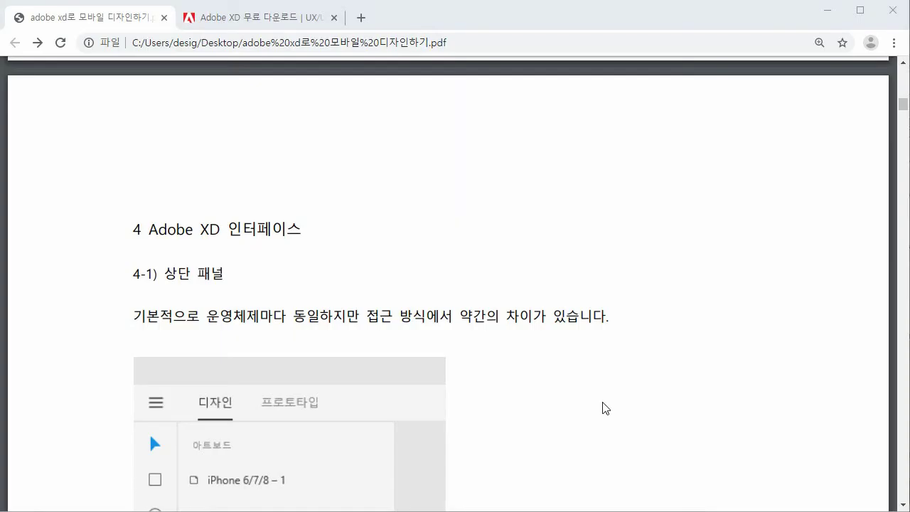
# Step: Read the guide's Adobe XD interface section, then view the Layers, Plugins and Assets panels in Adobe XD, dismissing the plugin discovery tip
pyautogui.click(601, 400)
pyautogui.scroll(-4, 601, 400)
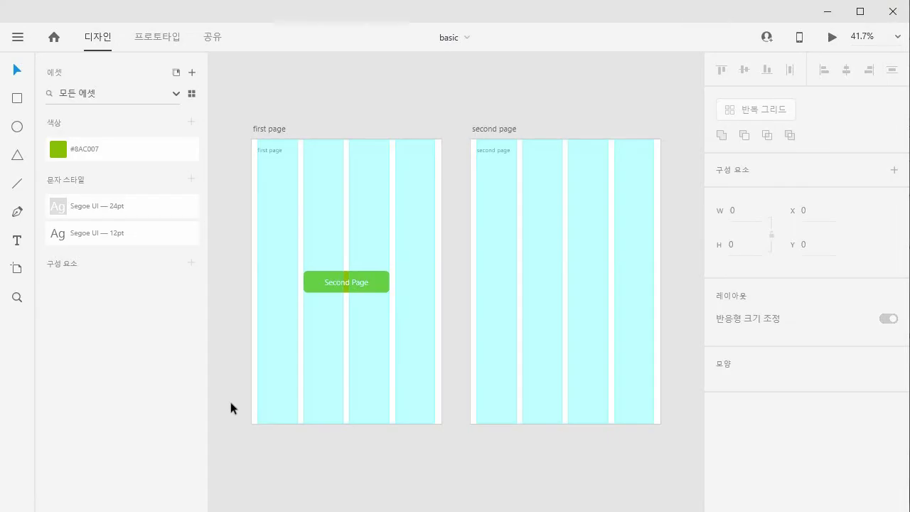
pyautogui.hotkey('ctrl', 'y')
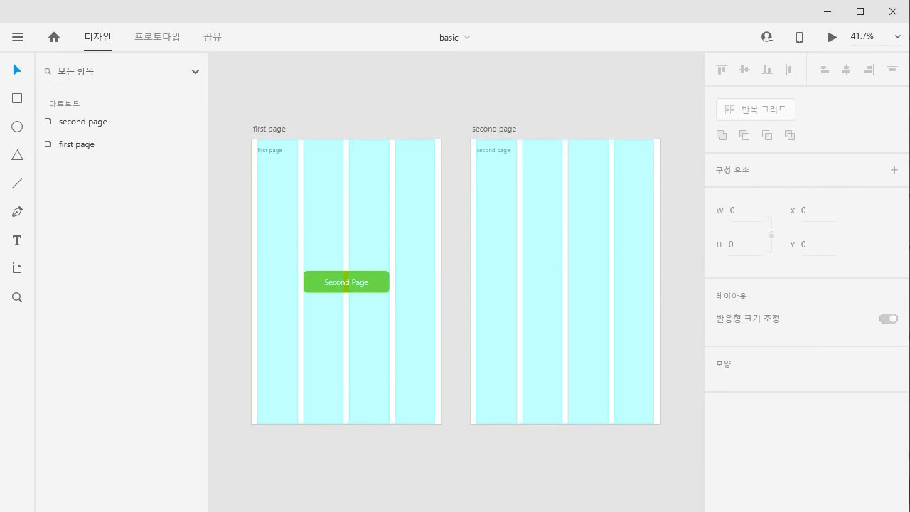
pyautogui.hotkey('ctrl', 'shift', 'p')
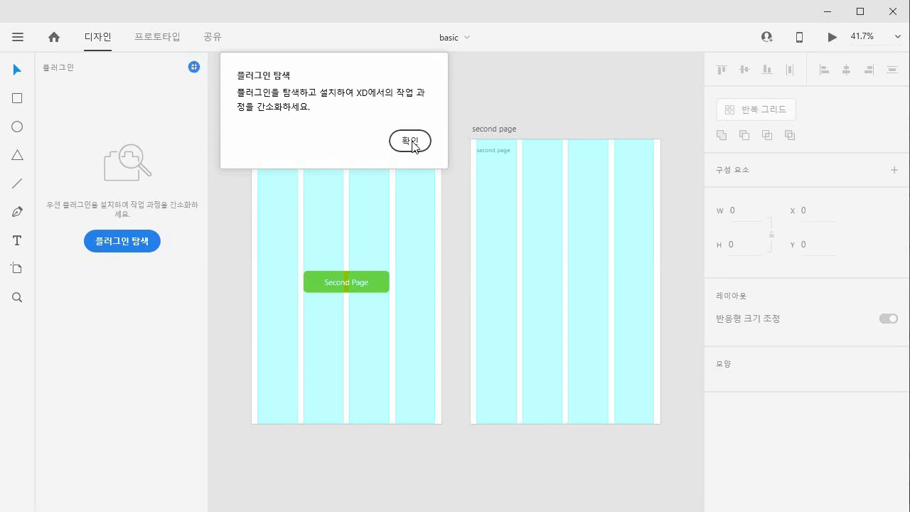
pyautogui.click(412, 142)
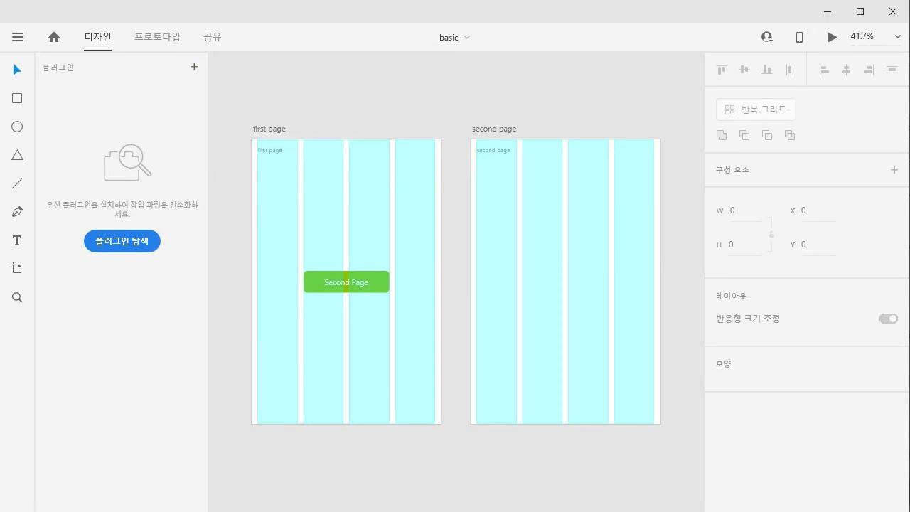
pyautogui.hotkey('ctrl', 'shift', 'y')
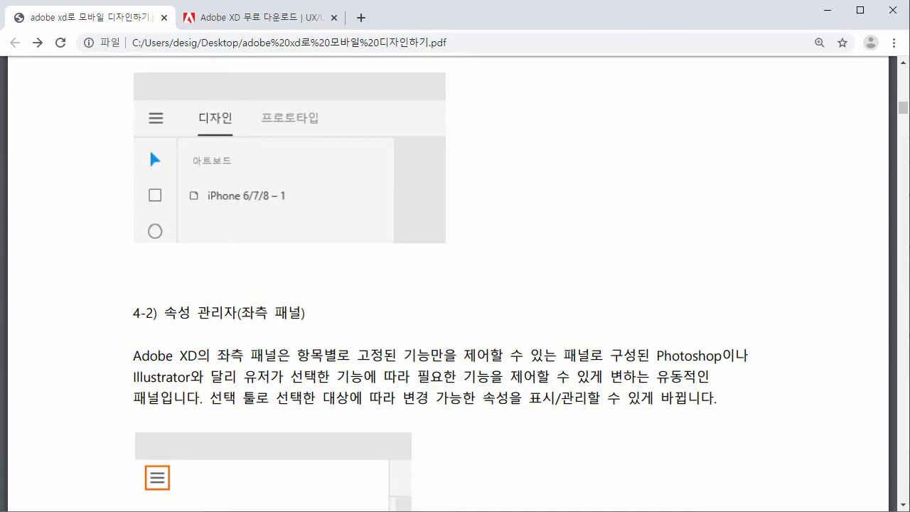
# Step: Read the PDF guide through section 4-3 on artboards and return to Adobe XD to view the second page artboard
pyautogui.scroll(-12, 471, 361)
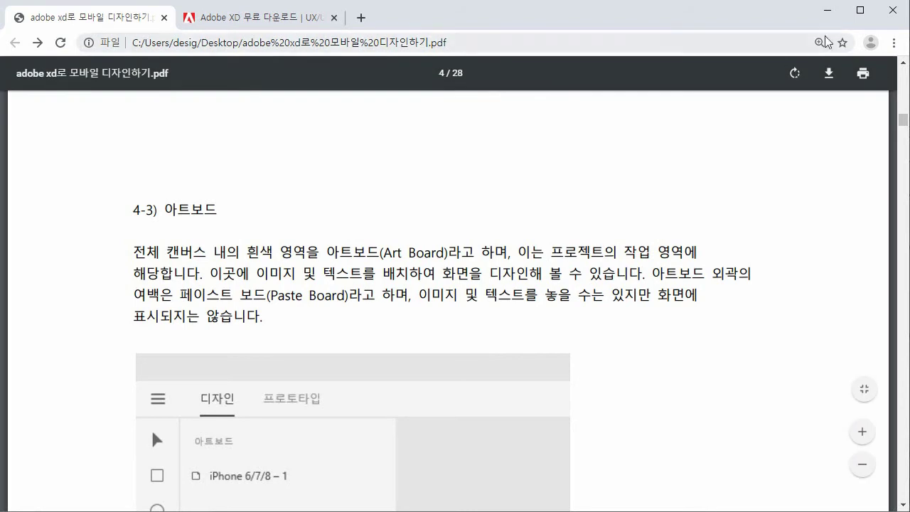
pyautogui.click(827, 11)
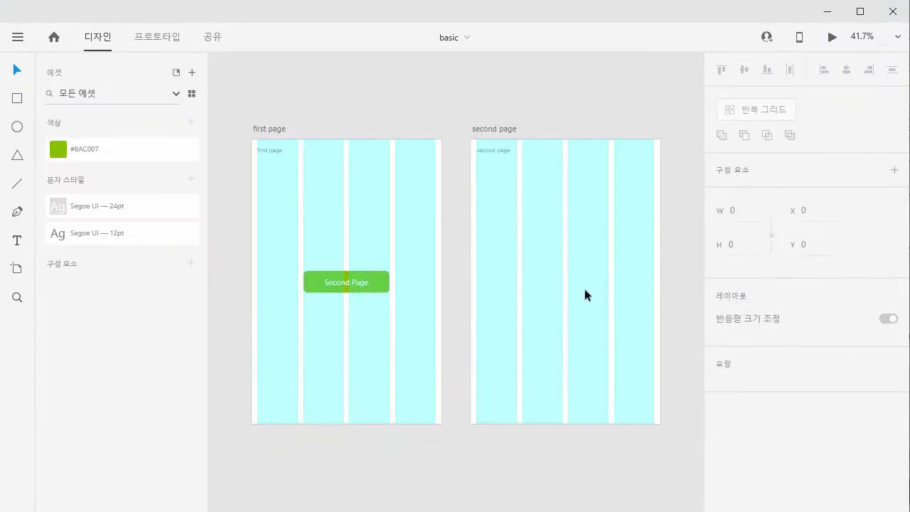
pyautogui.keyDown('ctrl'); pyautogui.scroll(3, 575, 390); pyautogui.keyUp('ctrl')
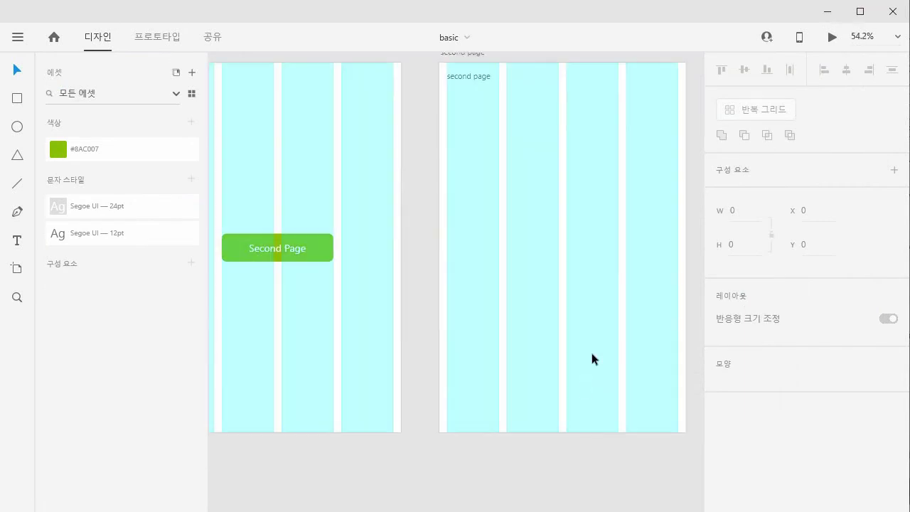
pyautogui.moveTo(598, 247); pyautogui.dragTo(557, 321)
pyautogui.click(18, 36)
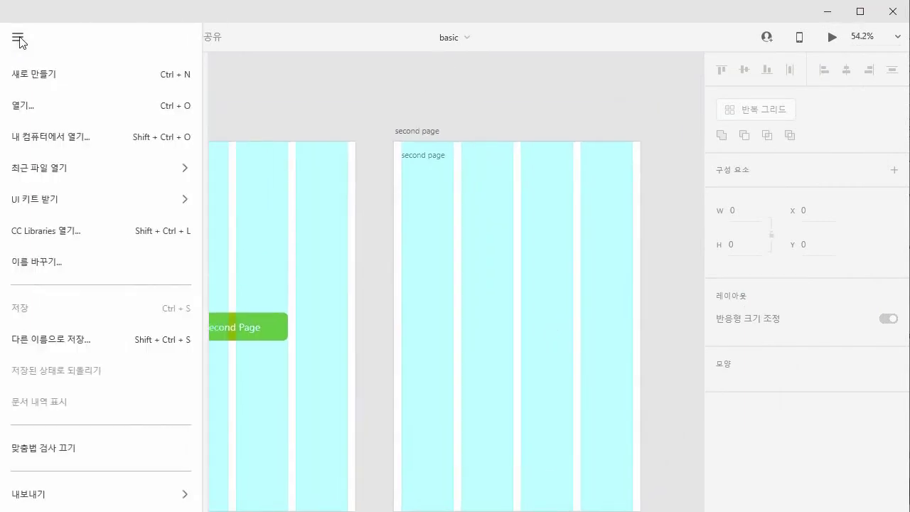
pyautogui.click(35, 76)
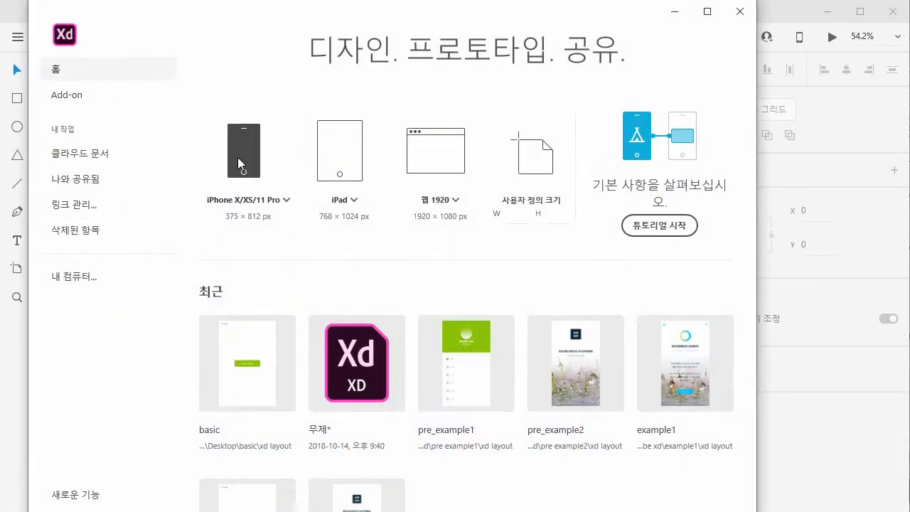
pyautogui.click(239, 161)
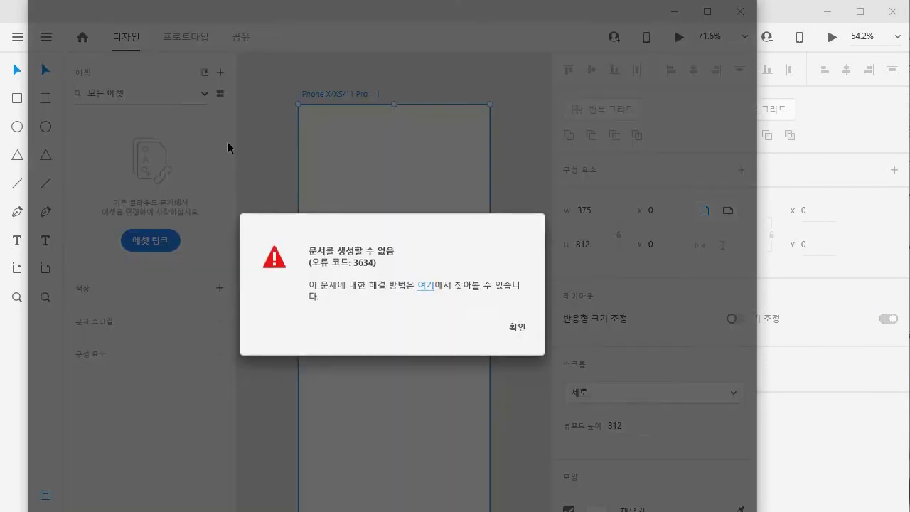
pyautogui.click(514, 327)
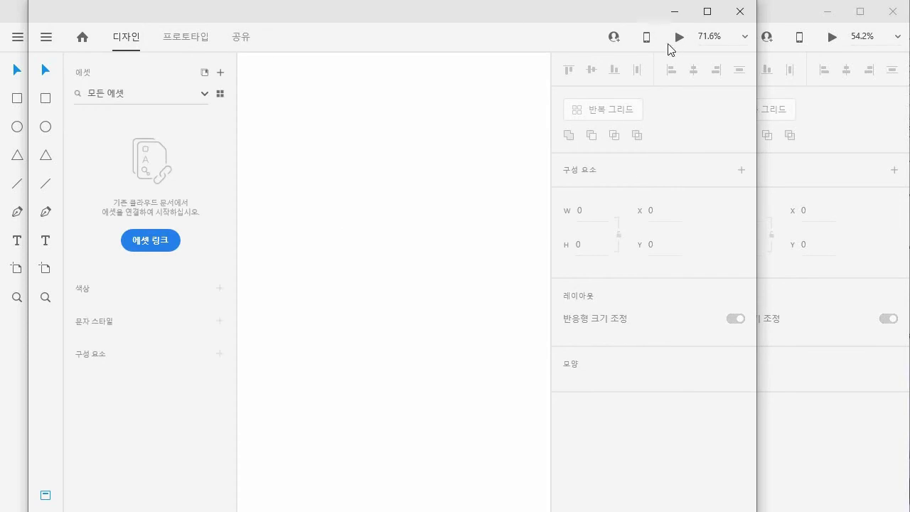
pyautogui.click(740, 12)
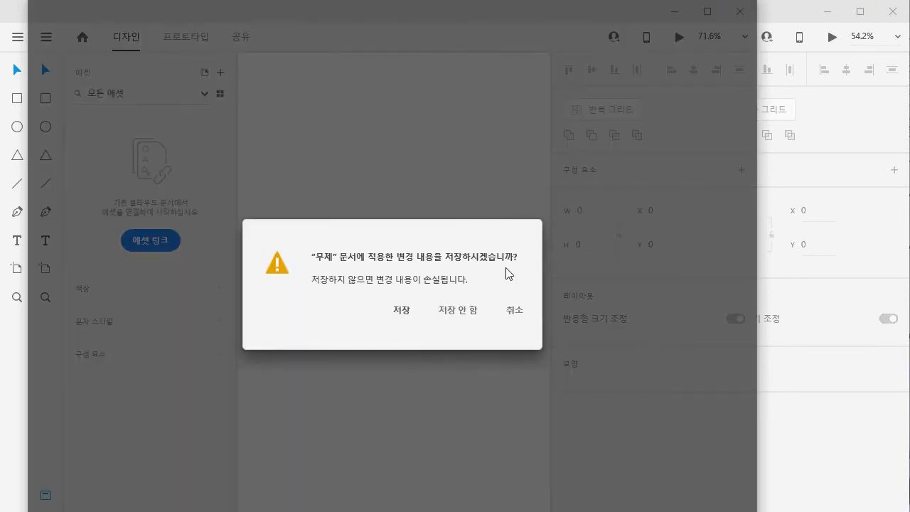
pyautogui.click(453, 318)
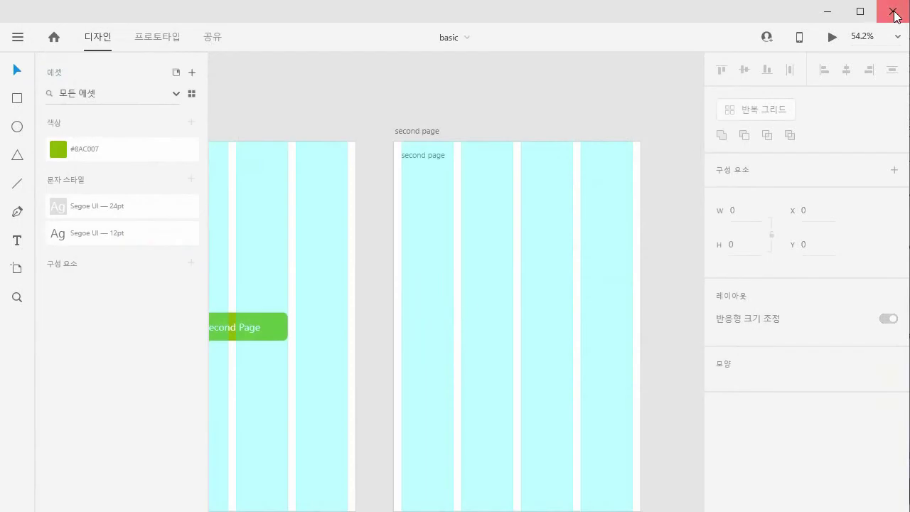
# Step: Close the basic document and relaunch Adobe XD
pyautogui.click(901, 18)
pyautogui.press('super')
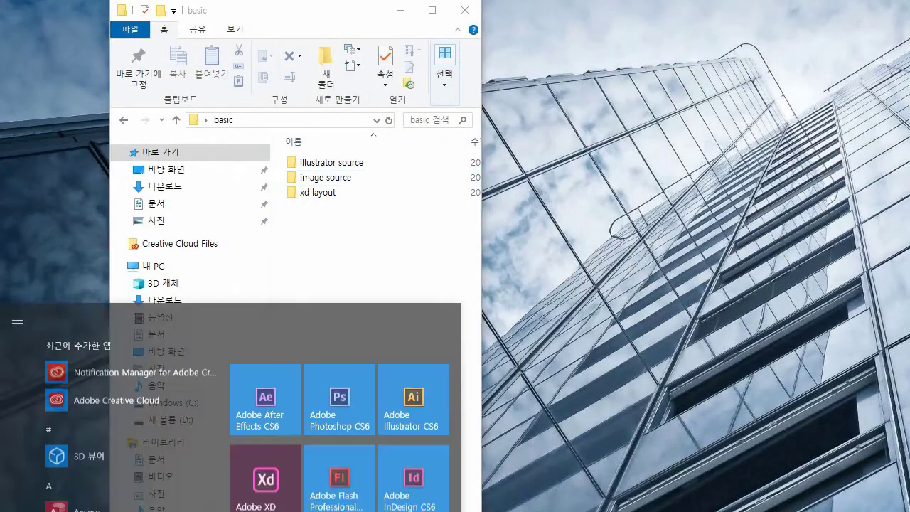
pyautogui.click(254, 432)
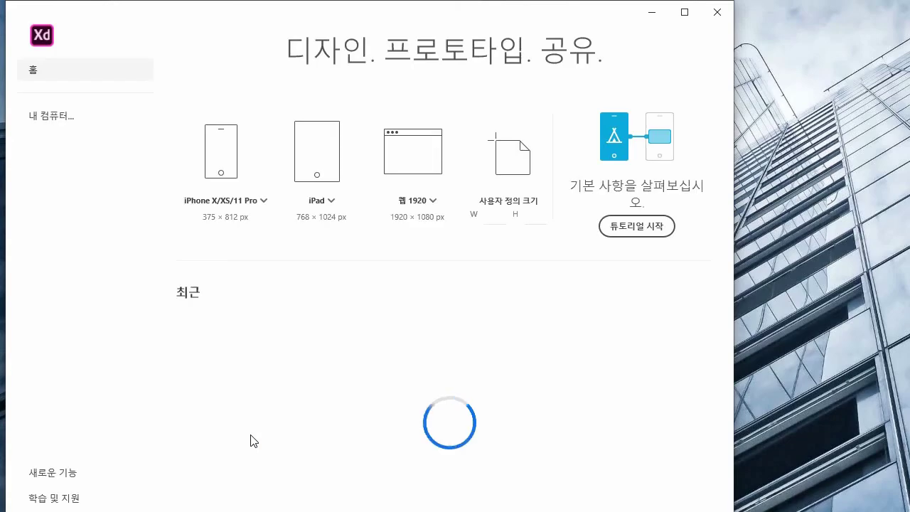
# Step: Create a new document with the iPhone 6/7/8 Plus (414 × 736) preset and widen its window
pyautogui.click(262, 202)
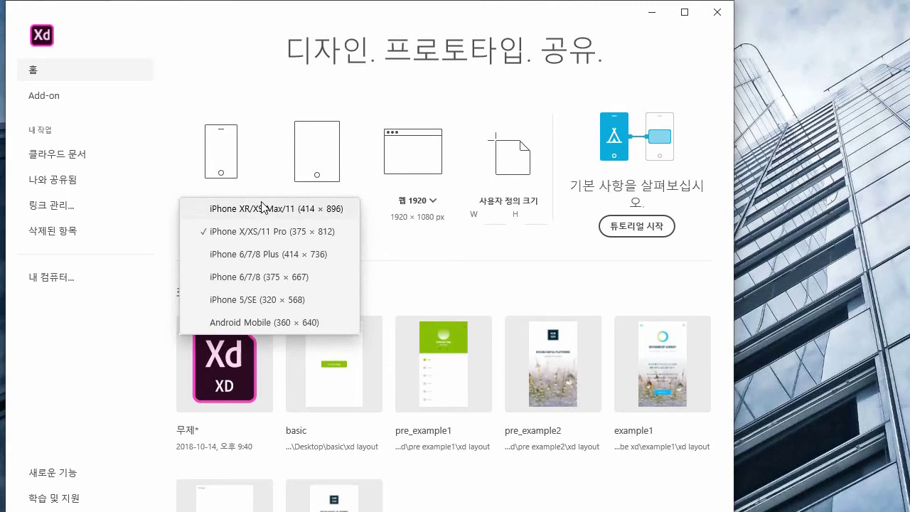
pyautogui.click(263, 254)
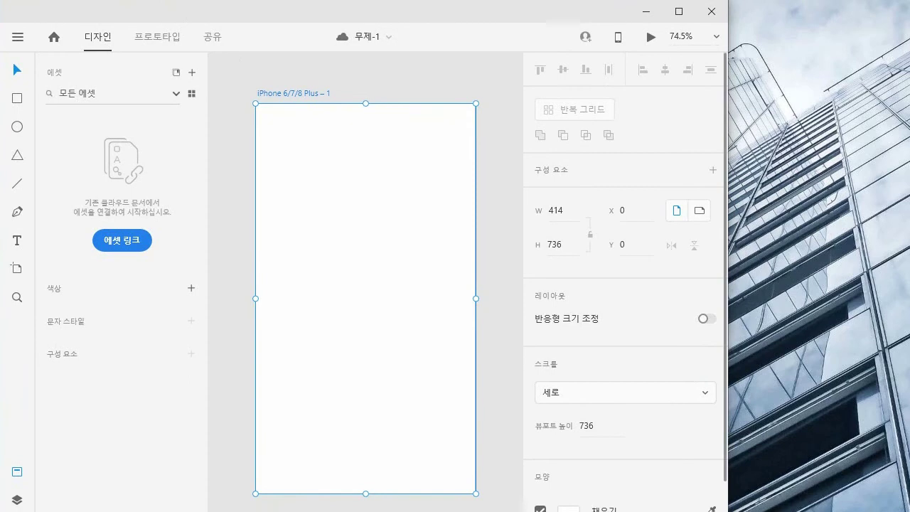
pyautogui.moveTo(728, 284); pyautogui.dragTo(906, 285)
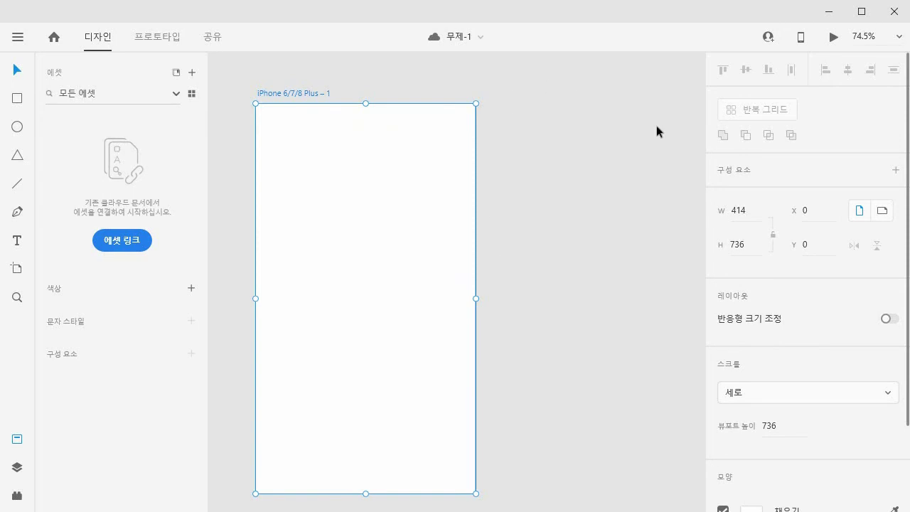
# Step: Draw a circle about 247 px in diameter in the upper part of the artboard
pyautogui.click(15, 132)
pyautogui.click(17, 128)
pyautogui.moveTo(289, 133)
pyautogui.mouseDown()
pyautogui.moveTo(403, 201)
pyautogui.moveTo(466, 265)
pyautogui.mouseUp()
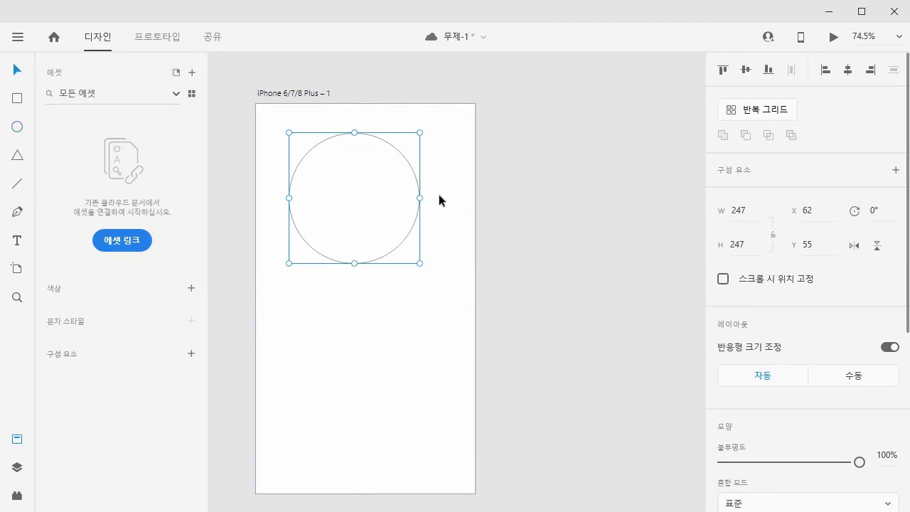
# Step: Move the circle partly over the artboard's right edge at about X 230, Y 82, and select it there
pyautogui.moveTo(390, 149); pyautogui.dragTo(399, 161)
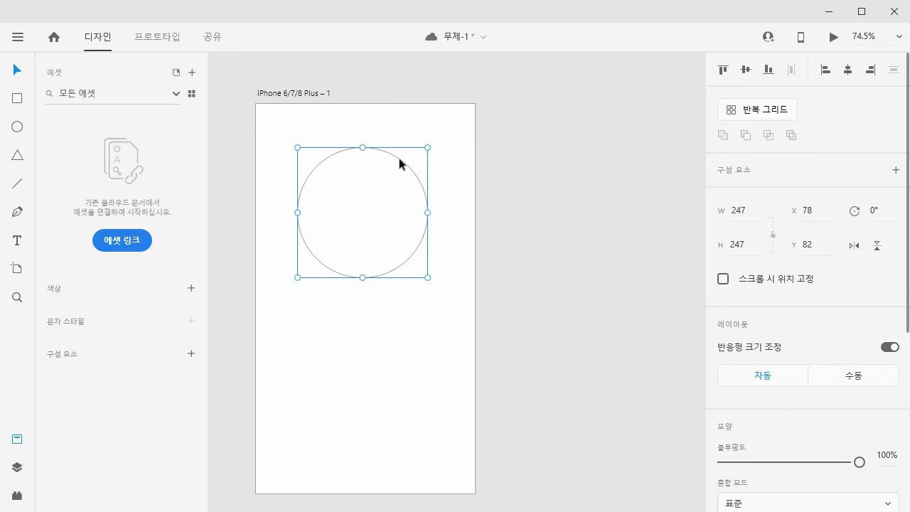
pyautogui.moveTo(399, 163); pyautogui.dragTo(479, 158)
pyautogui.click(571, 213)
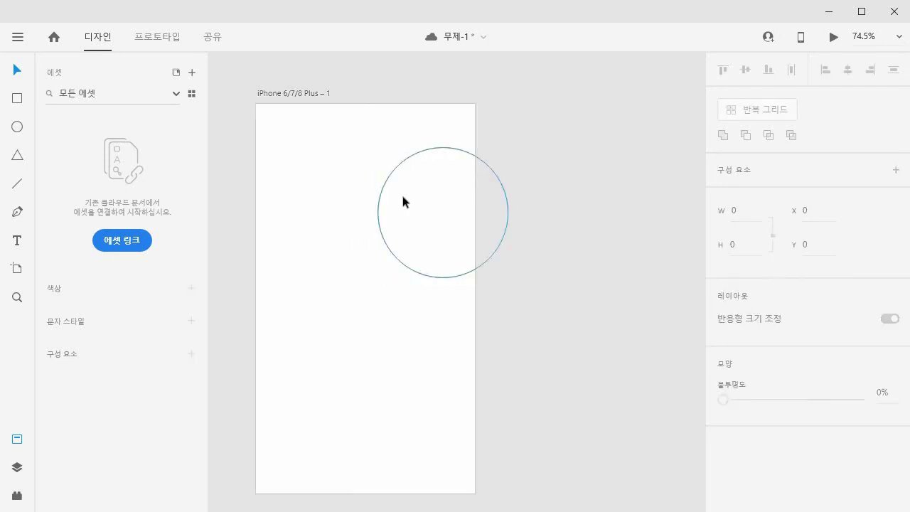
pyautogui.click(401, 191)
pyautogui.click(542, 216)
pyautogui.click(414, 201)
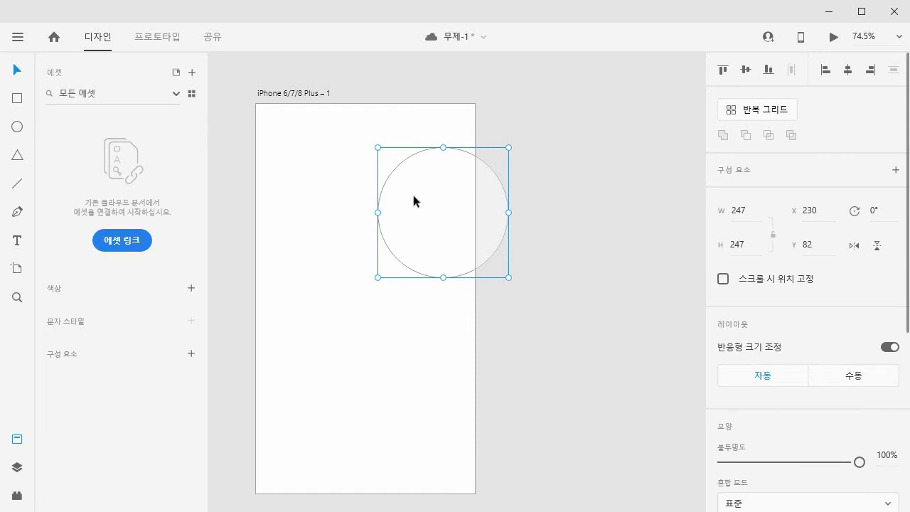
# Step: Move the circle off the artboard onto the pasteboard at X 476, Y 0, and save the document
pyautogui.moveTo(411, 192); pyautogui.dragTo(543, 166)
pyautogui.click(593, 318)
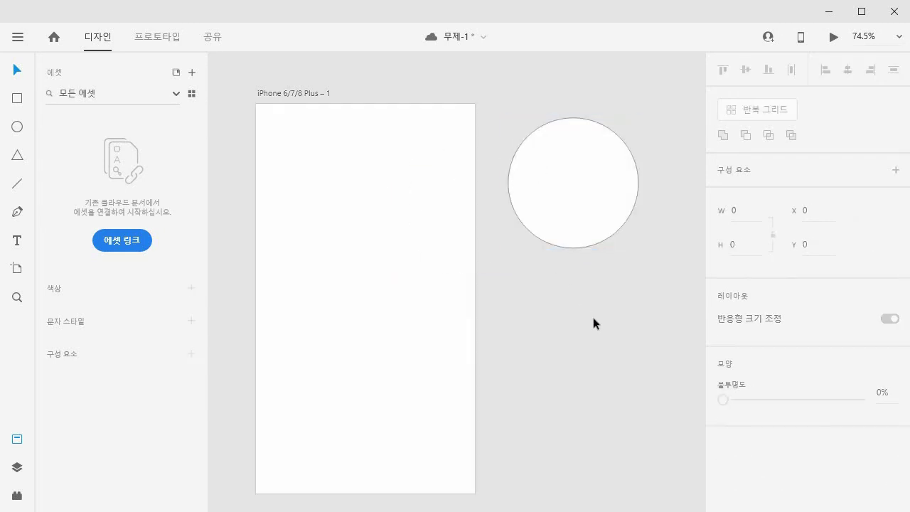
pyautogui.click(575, 184)
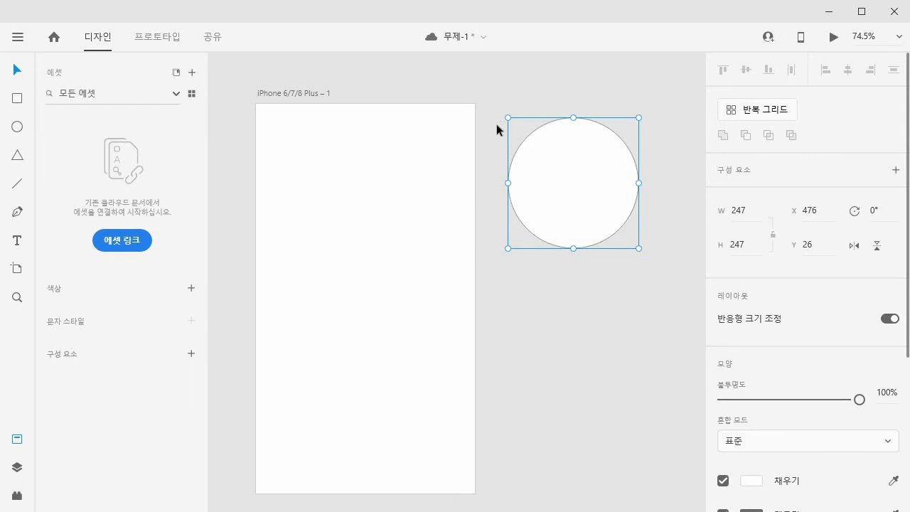
pyautogui.hotkey('ctrl', 's')
pyautogui.moveTo(554, 158); pyautogui.dragTo(554, 145)
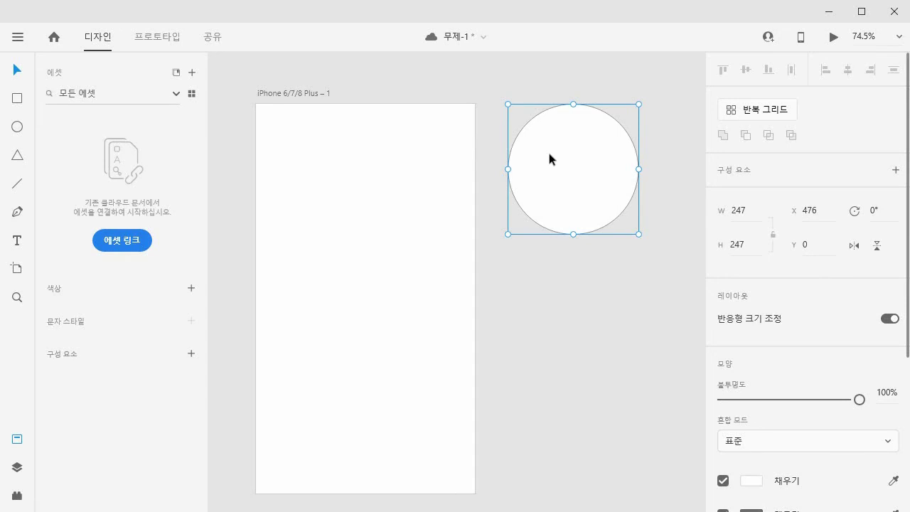
# Step: Save the document and delete the circle from the pasteboard
pyautogui.click(310, 95)
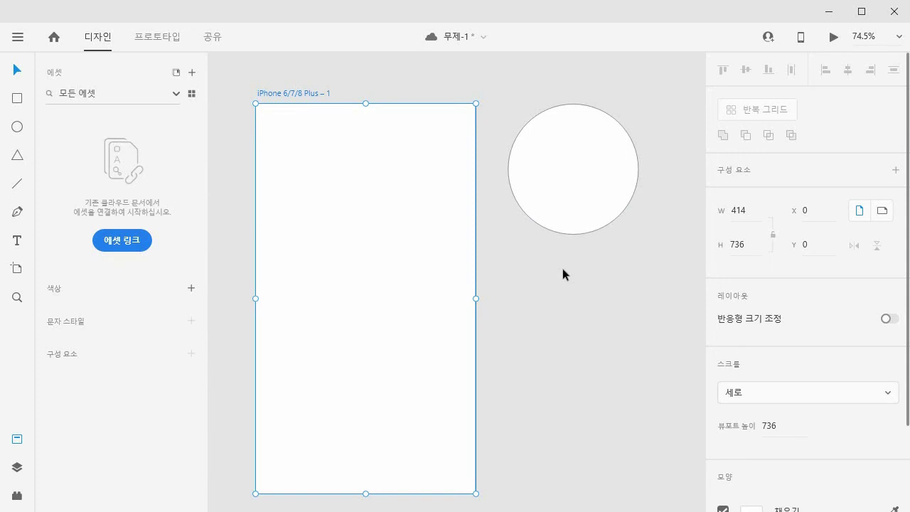
pyautogui.hotkey('ctrl', 's')
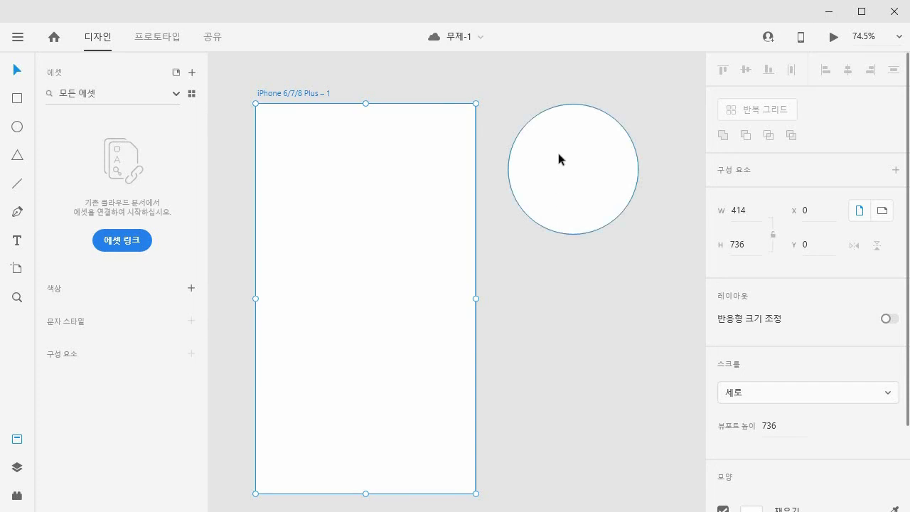
pyautogui.click(573, 171)
pyautogui.press('Delete')
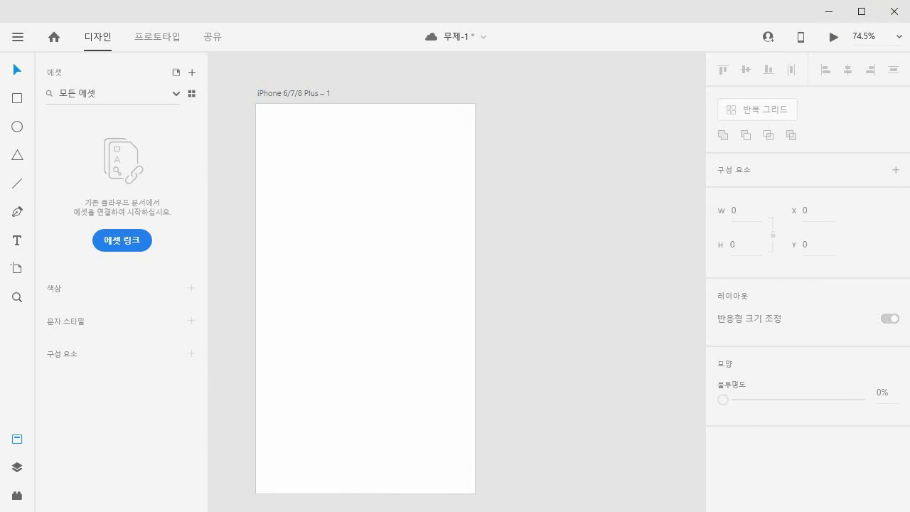
# Step: Switch to the PDF guide and read from the artboard illustration through the start of the Step2 Adobe XD basic interface section
pyautogui.click(828, 12)
pyautogui.scroll(-10, 418, 298)
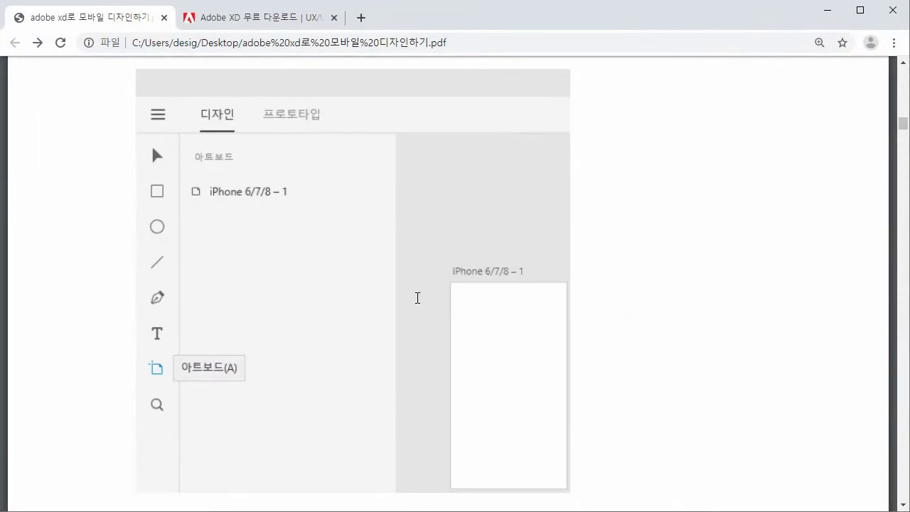
pyautogui.scroll(-6, 417, 298)
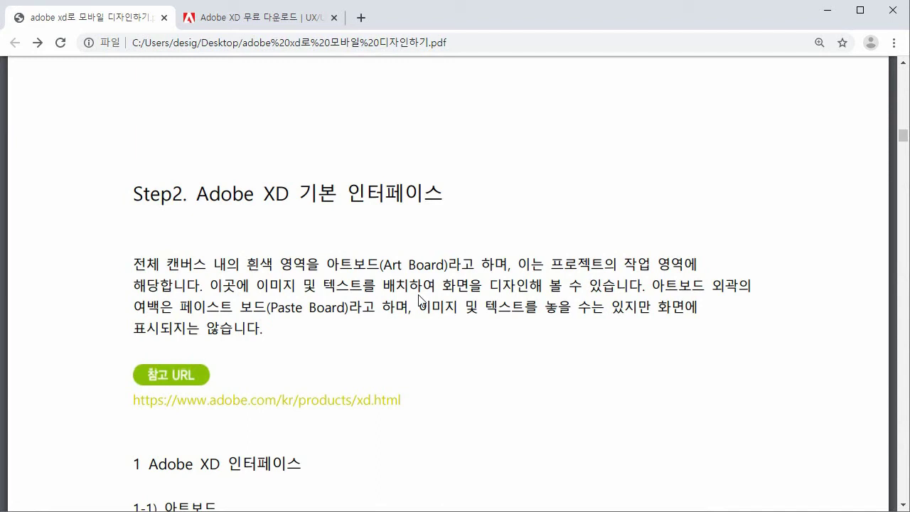
pyautogui.scroll(-5, 420, 300)
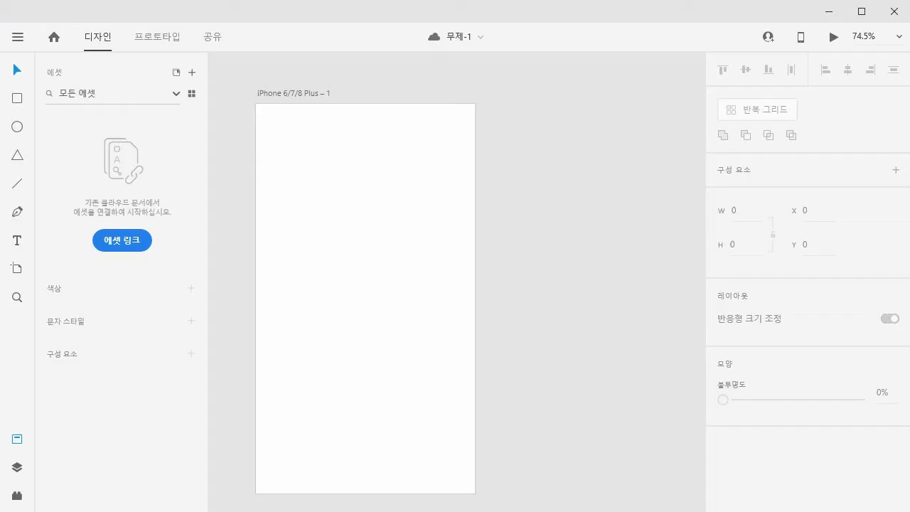
# Step: Rename the iPhone 6/7/8 Plus – 1 artboard as index
pyautogui.doubleClick(299, 95)
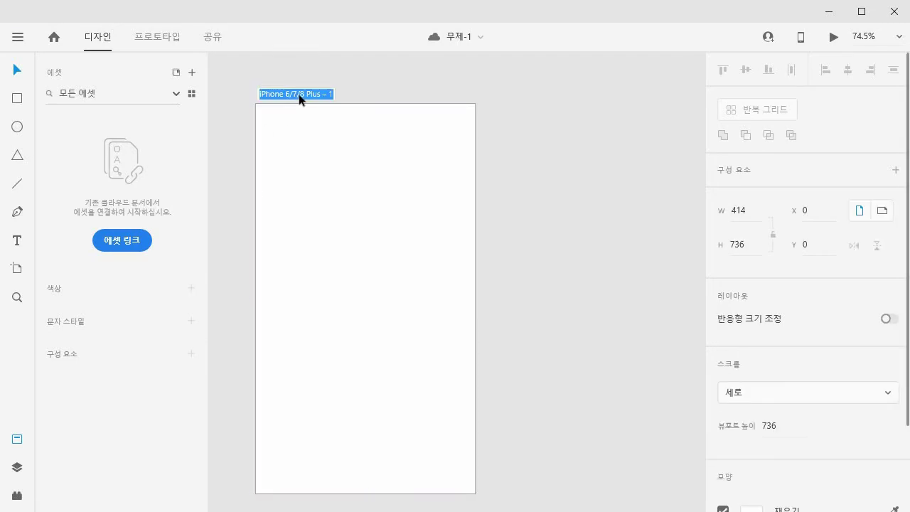
pyautogui.write('index')
pyautogui.press('Return')
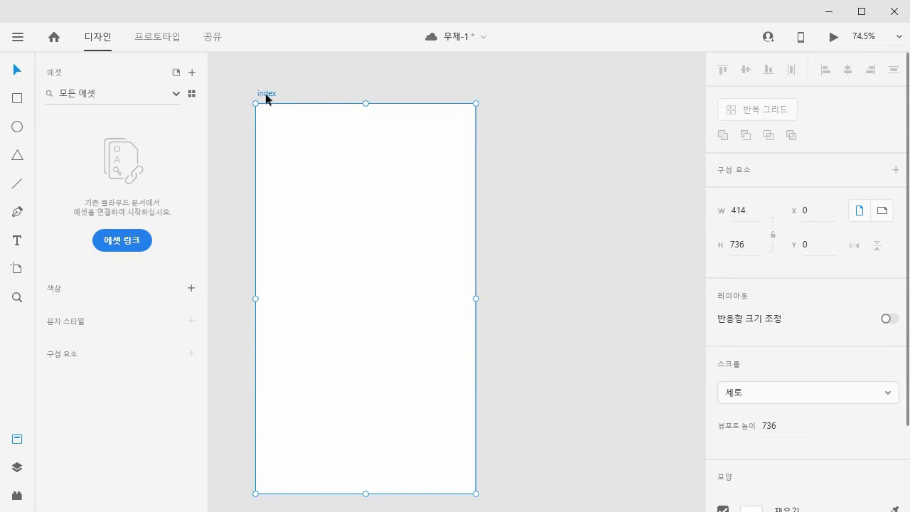
# Step: Duplicate the index artboard beside the original at X 514, rename the copy as page1, and save the document
pyautogui.moveTo(267, 98); pyautogui.dragTo(538, 93)
pyautogui.doubleClick(545, 94)
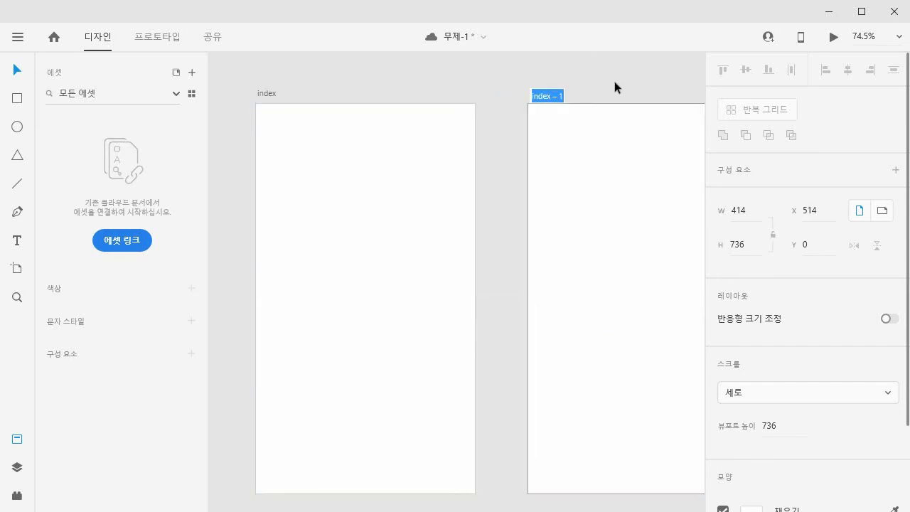
pyautogui.write('page1')
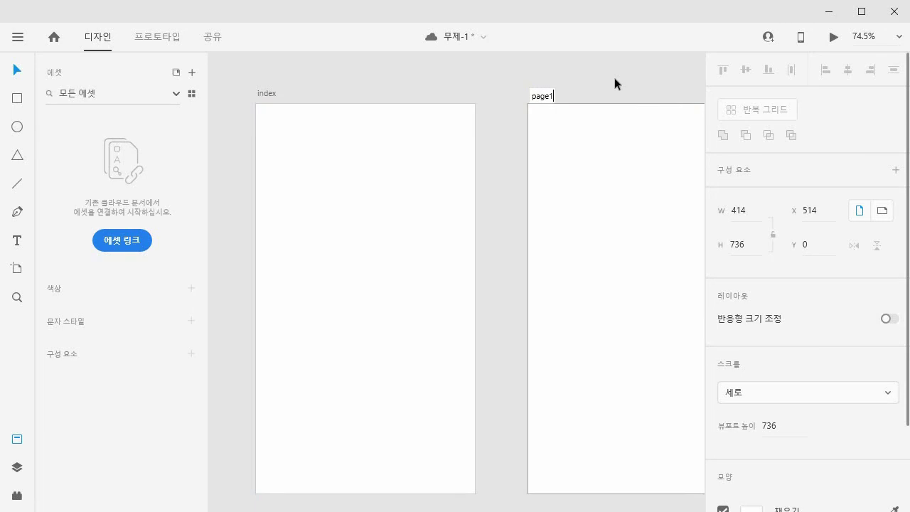
pyautogui.press('Return')
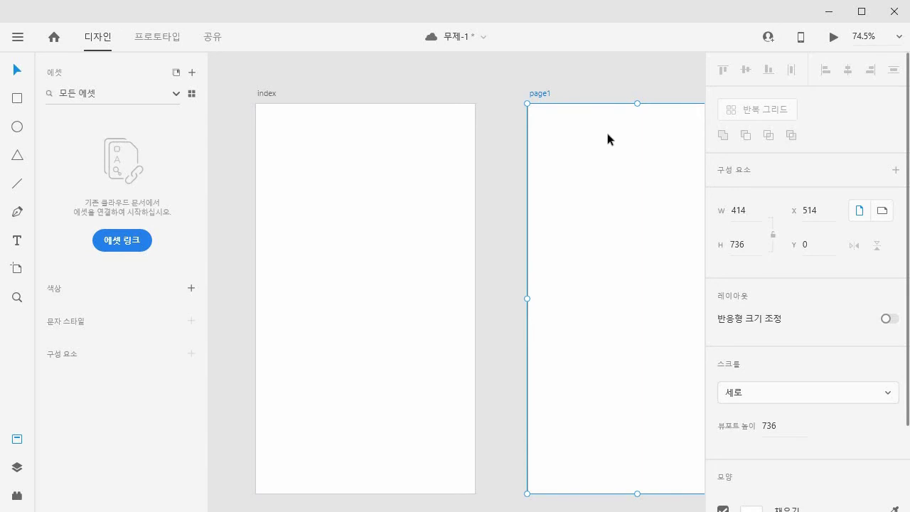
pyautogui.hotkey('ctrl', 's')
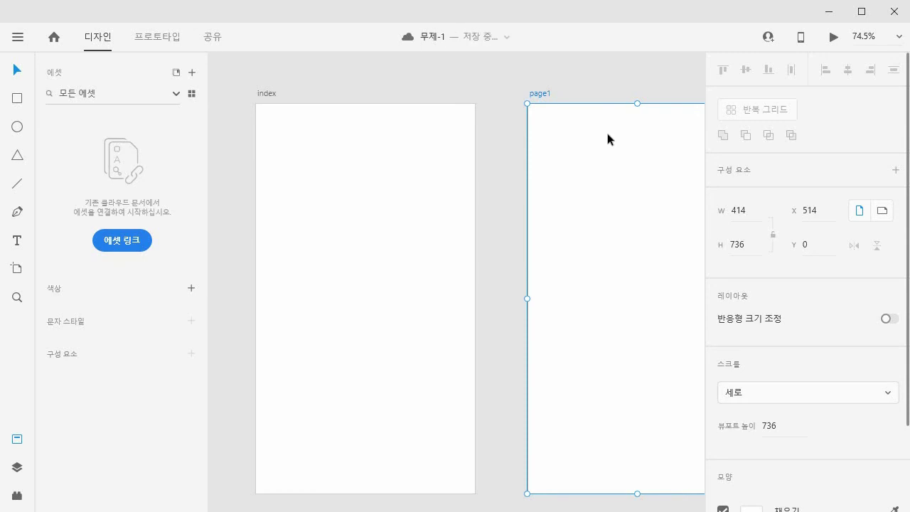
# Step: Compare the index and page1 artboards and delete page1
pyautogui.click(509, 202)
pyautogui.click(402, 184)
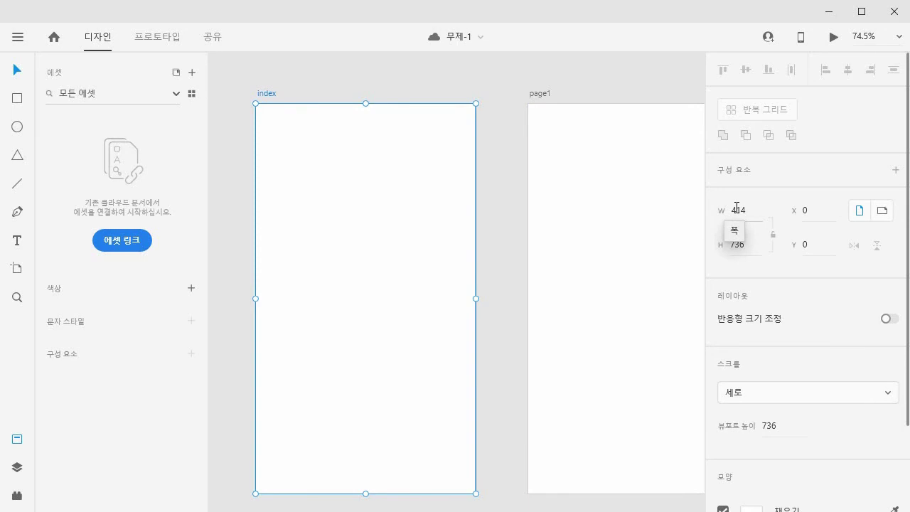
pyautogui.click(541, 95)
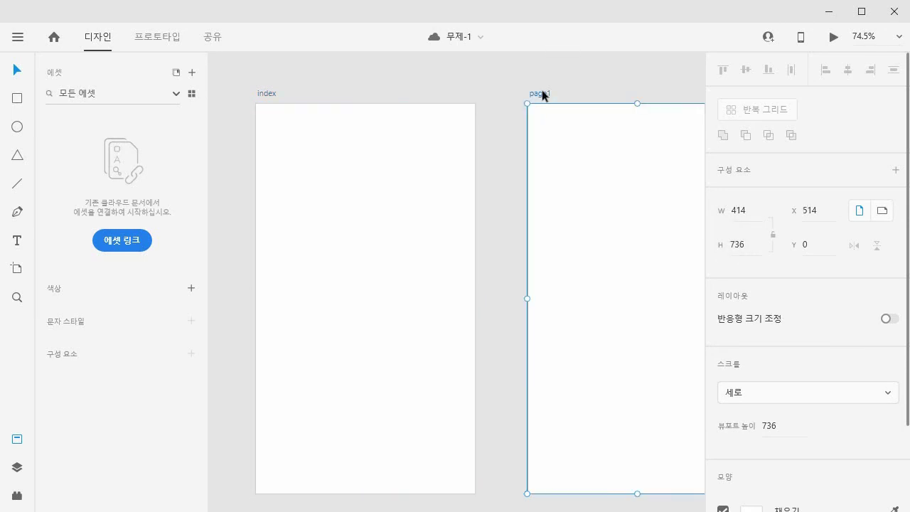
pyautogui.press('Delete')
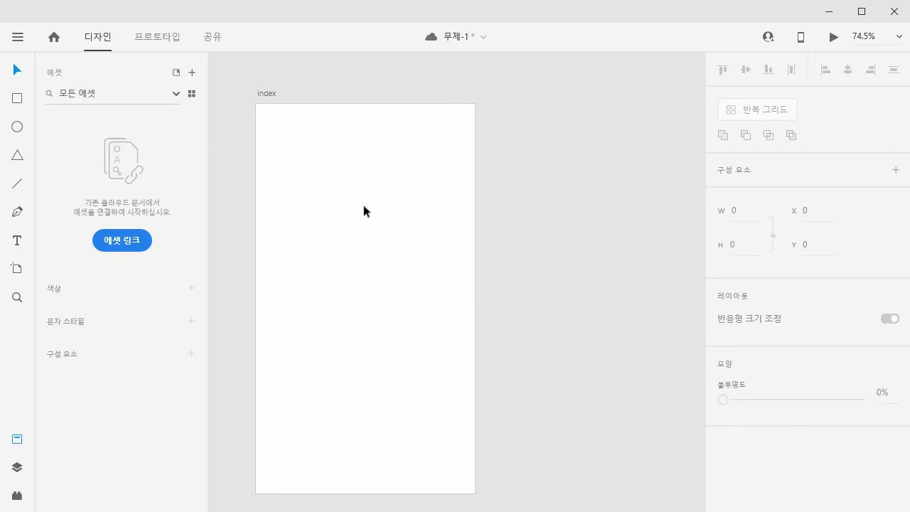
# Step: Resize the index artboard to a width of 540 and a height of 960
pyautogui.click(363, 211)
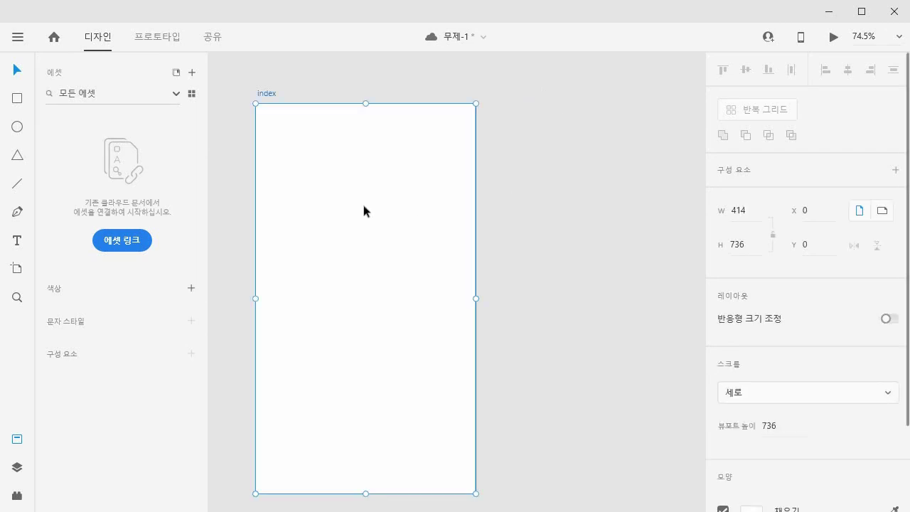
pyautogui.click(733, 210)
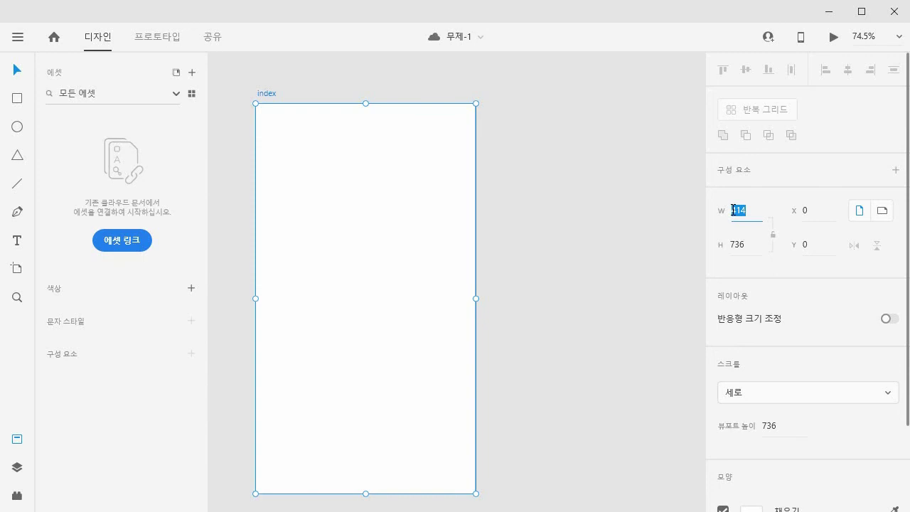
pyautogui.write('540')
pyautogui.press('Tab')
pyautogui.write('960')
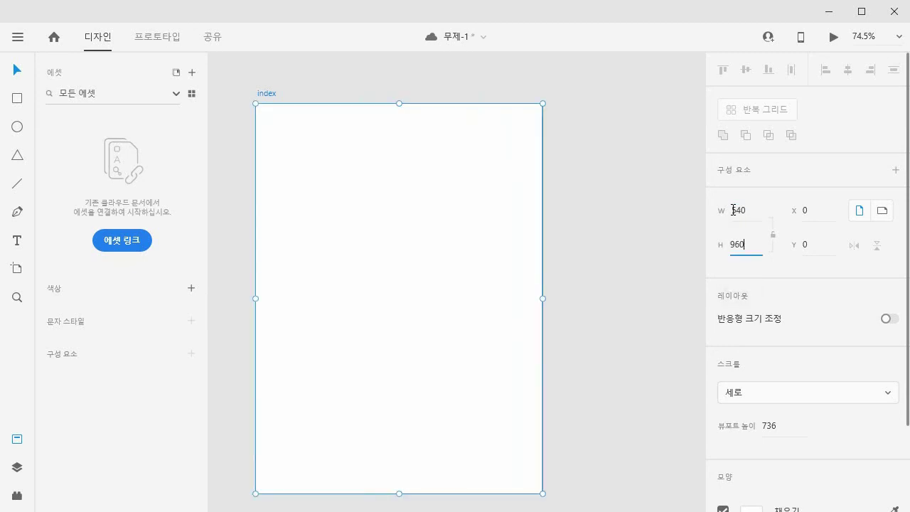
pyautogui.press('Return')
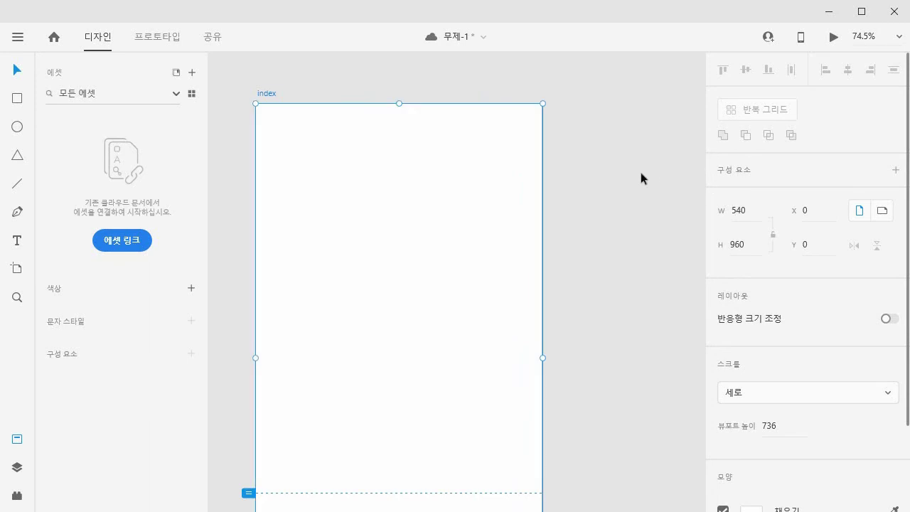
# Step: Extend the index artboard's viewport down to the artboard's lower edge, giving a viewport height of 960
pyautogui.click(634, 178)
pyautogui.click(418, 331)
pyautogui.scroll(-2, 417, 331)
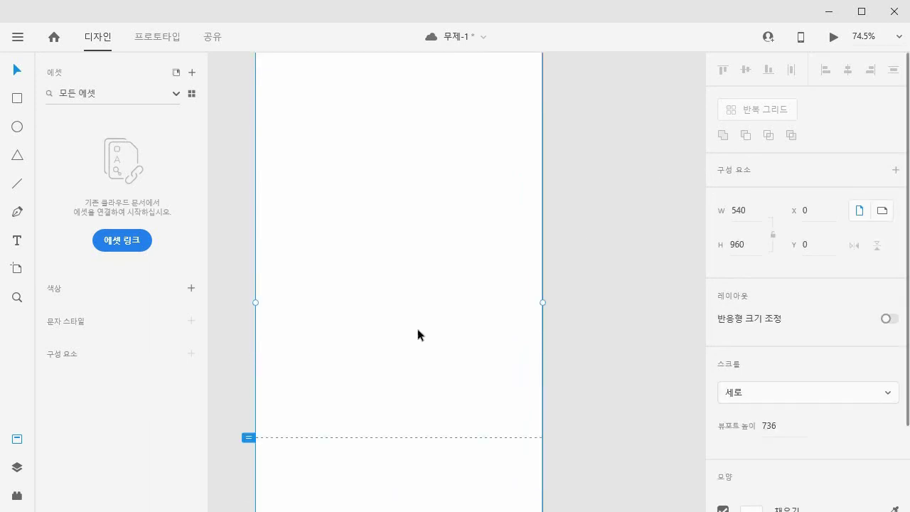
pyautogui.scroll(-1, 418, 330)
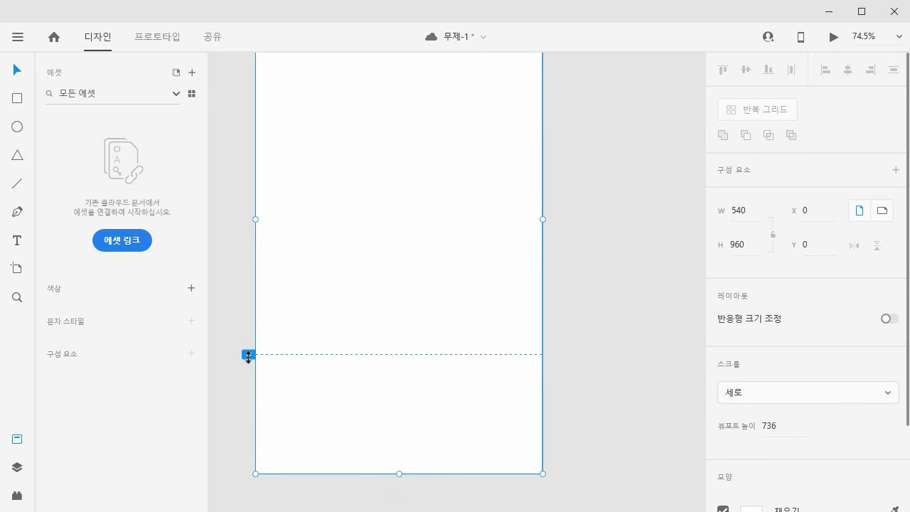
pyautogui.scroll(3, 336, 333)
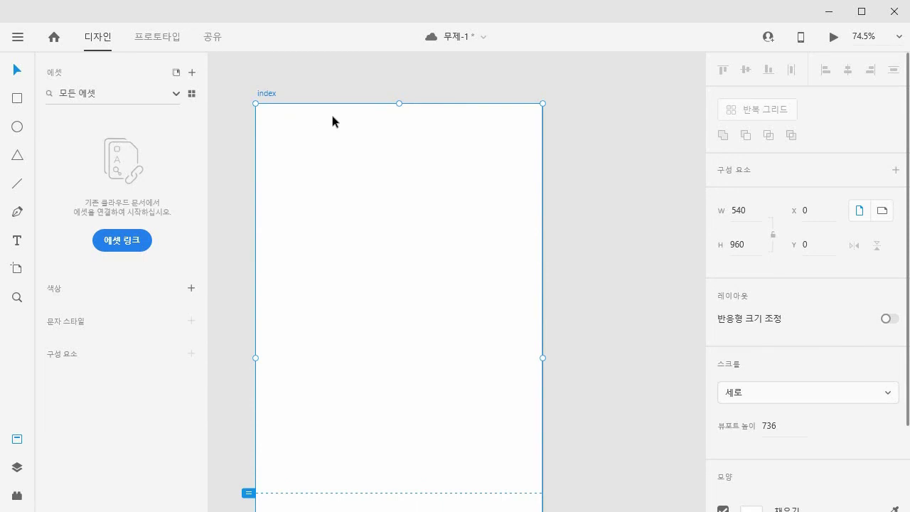
pyautogui.scroll(-4, 509, 135)
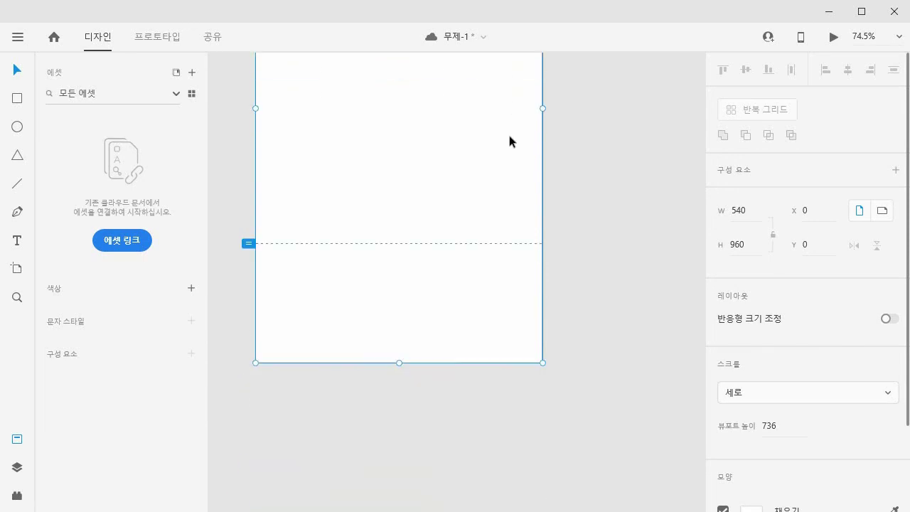
pyautogui.moveTo(249, 243); pyautogui.dragTo(258, 368)
pyautogui.scroll(5, 442, 454)
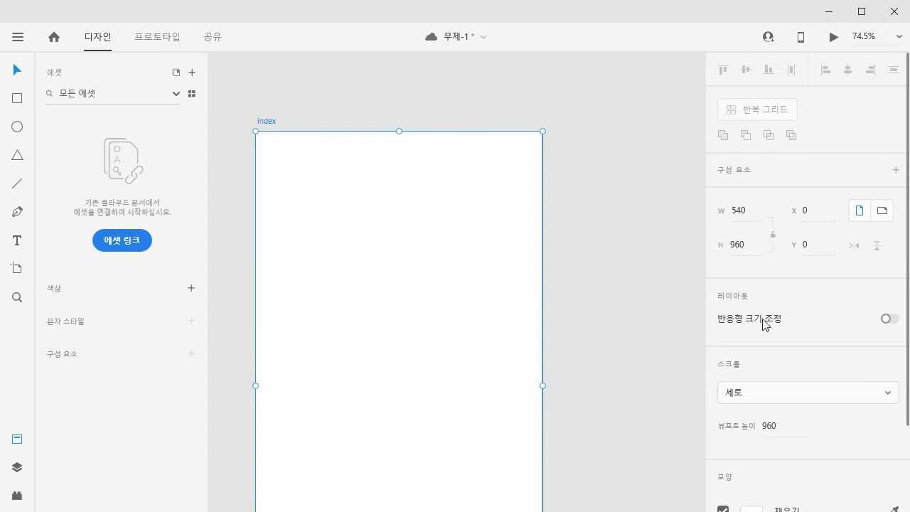
# Step: Toggle responsive resize on the index artboard on and off, leaving it off
pyautogui.click(891, 320)
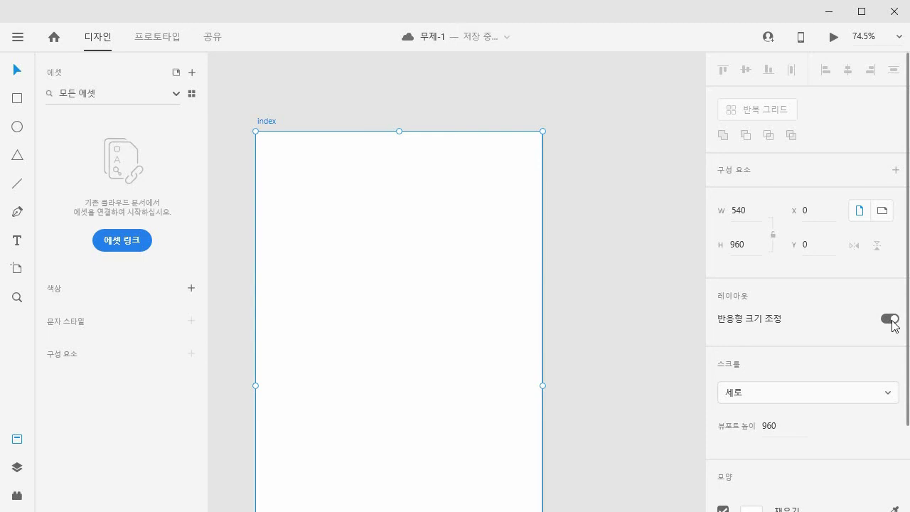
pyautogui.click(890, 321)
pyautogui.click(891, 320)
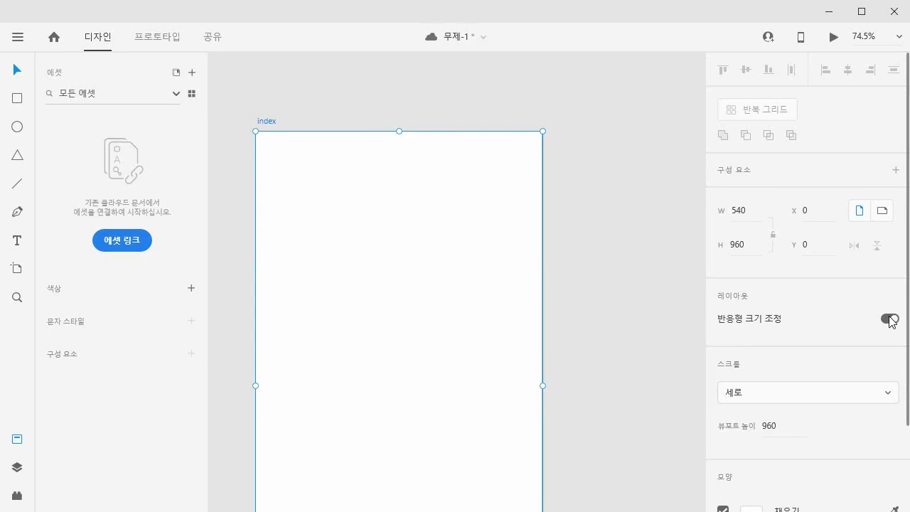
pyautogui.click(890, 320)
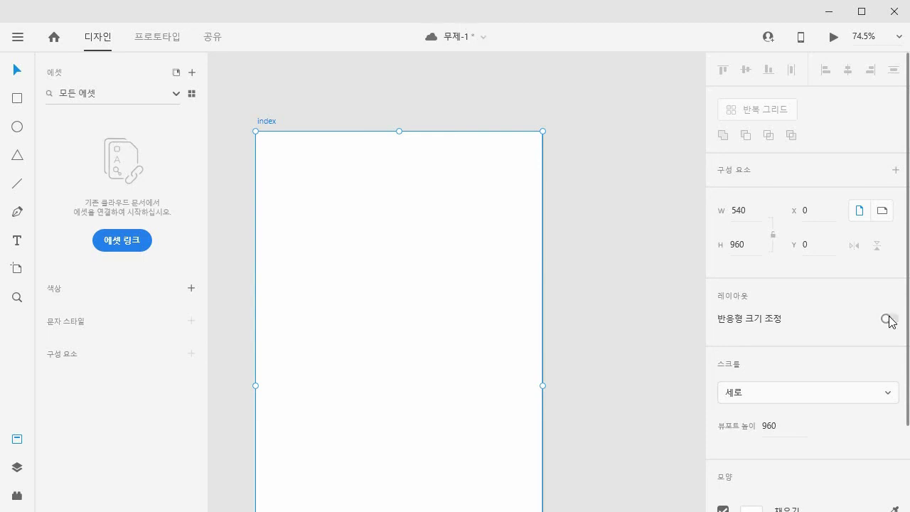
# Step: Review the index artboard's scrolling options and viewport height setting, and deselect the artboard
pyautogui.click(806, 393)
pyautogui.click(807, 396)
pyautogui.click(739, 426)
pyautogui.click(639, 452)
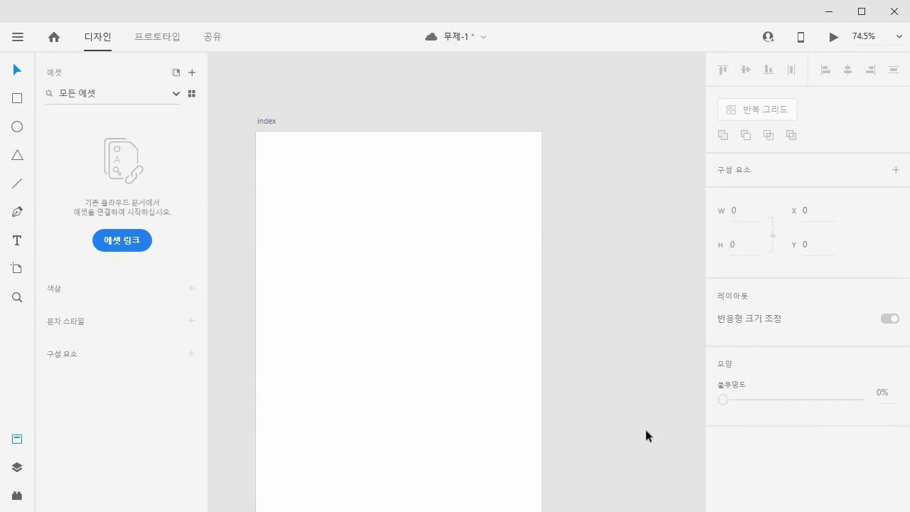
# Step: Select the index artboard and inspect its fill colour picker, leaving the fill white
pyautogui.click(265, 126)
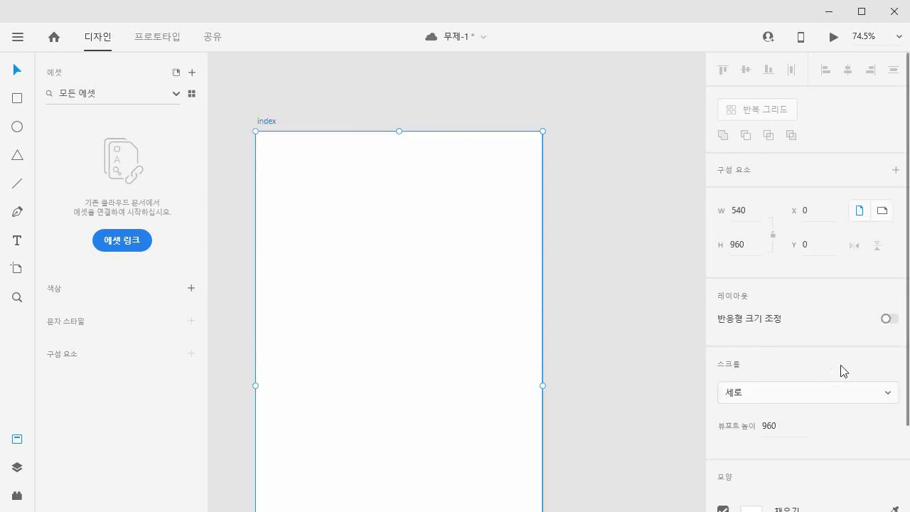
pyautogui.scroll(-3, 839, 371)
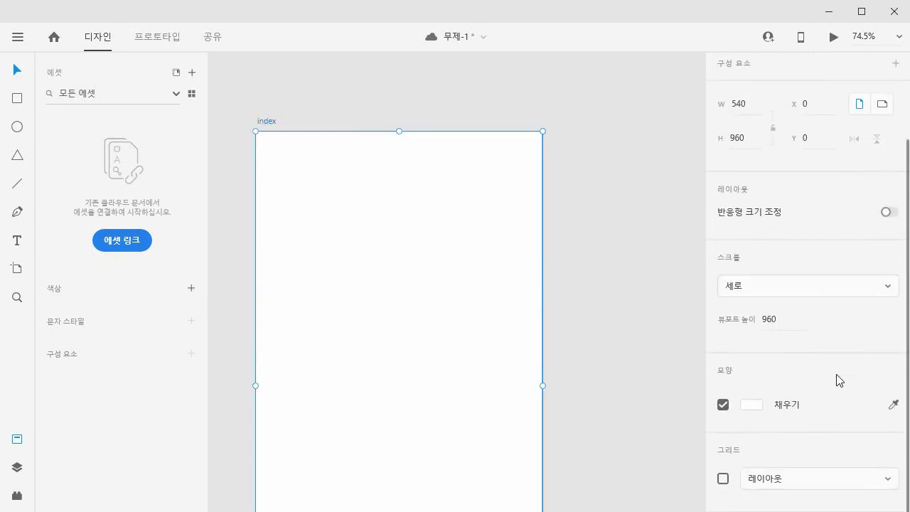
pyautogui.click(752, 405)
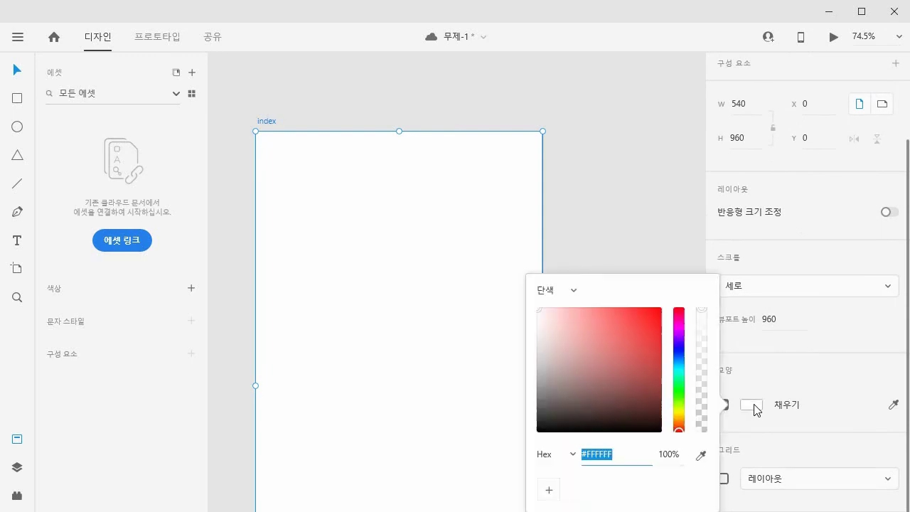
pyautogui.moveTo(556, 331)
pyautogui.mouseDown()
pyautogui.moveTo(505, 311)
pyautogui.moveTo(525, 301)
pyautogui.moveTo(697, 357)
pyautogui.moveTo(804, 433)
pyautogui.mouseUp()
pyautogui.click(794, 448)
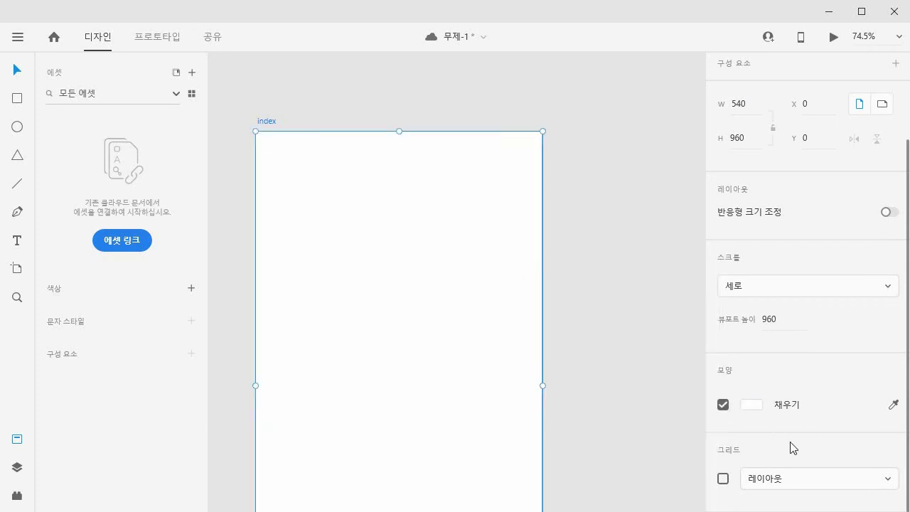
# Step: Show a grid on the index artboard, trying the square type before choosing the layout type, and save the document
pyautogui.click(759, 489)
pyautogui.click(816, 484)
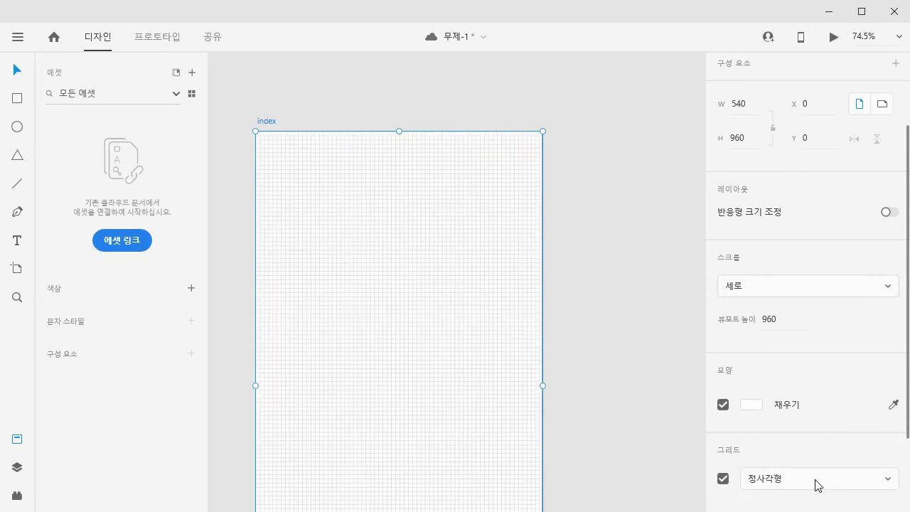
pyautogui.click(815, 483)
pyautogui.click(823, 449)
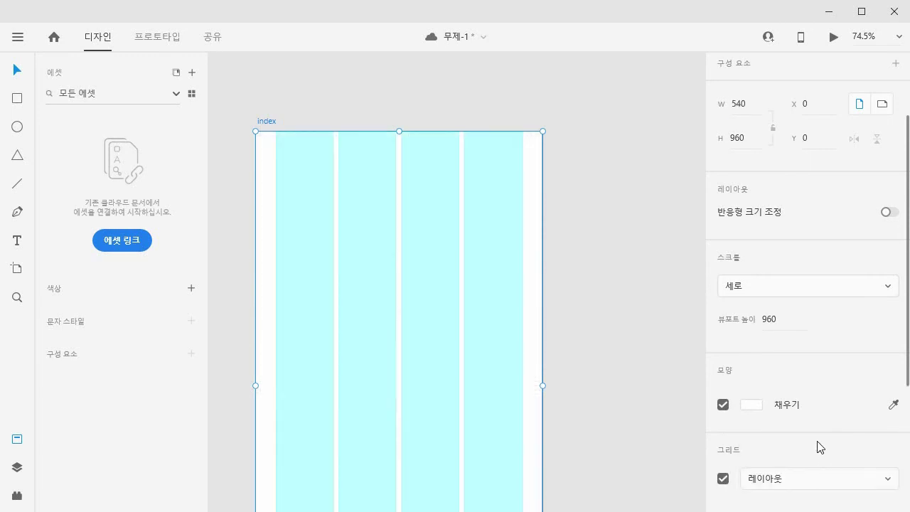
pyautogui.click(823, 484)
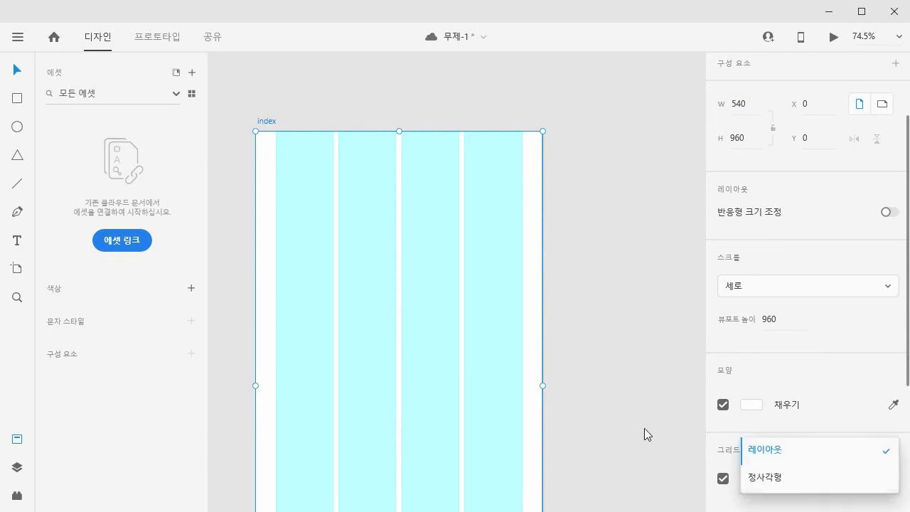
pyautogui.click(602, 431)
pyautogui.scroll(-1, 598, 390)
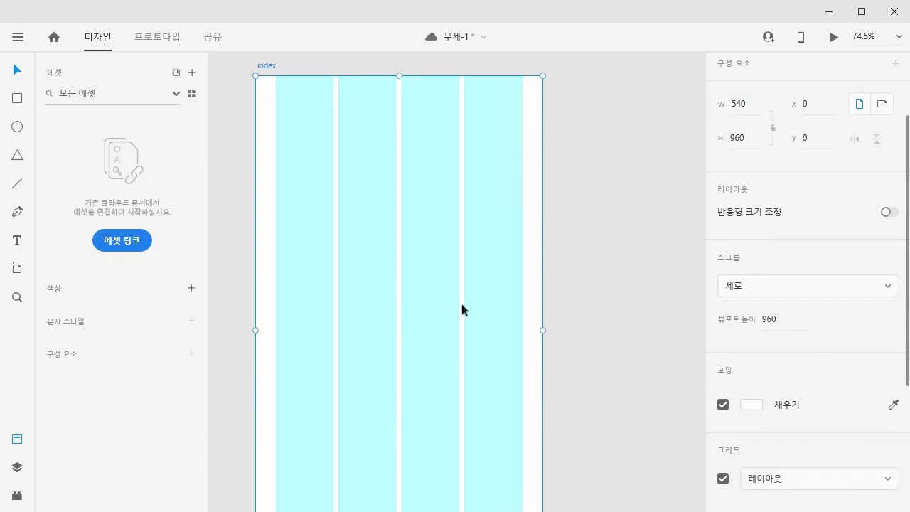
pyautogui.scroll(1, 462, 310)
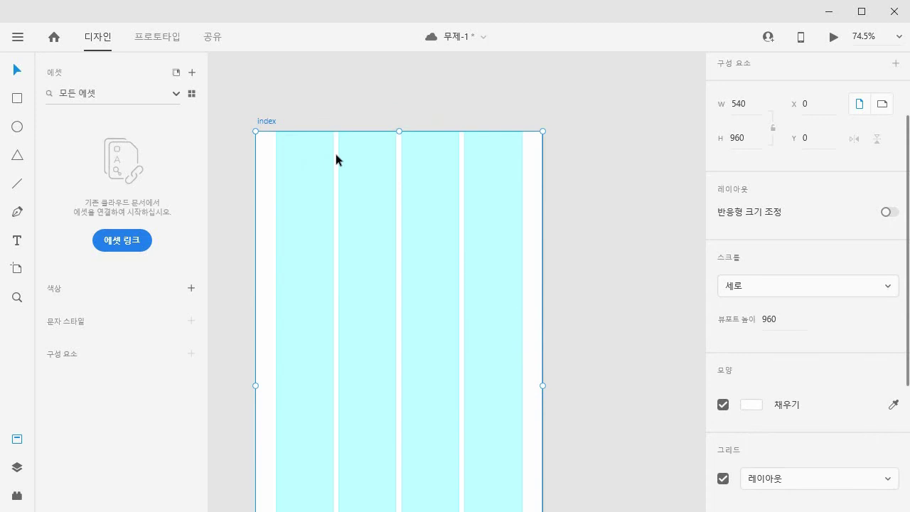
pyautogui.hotkey('ctrl', 's')
# Step: Set the layout grid's left margin to 20 and its gutter width to 20, and deselect the artboard
pyautogui.scroll(-3, 813, 452)
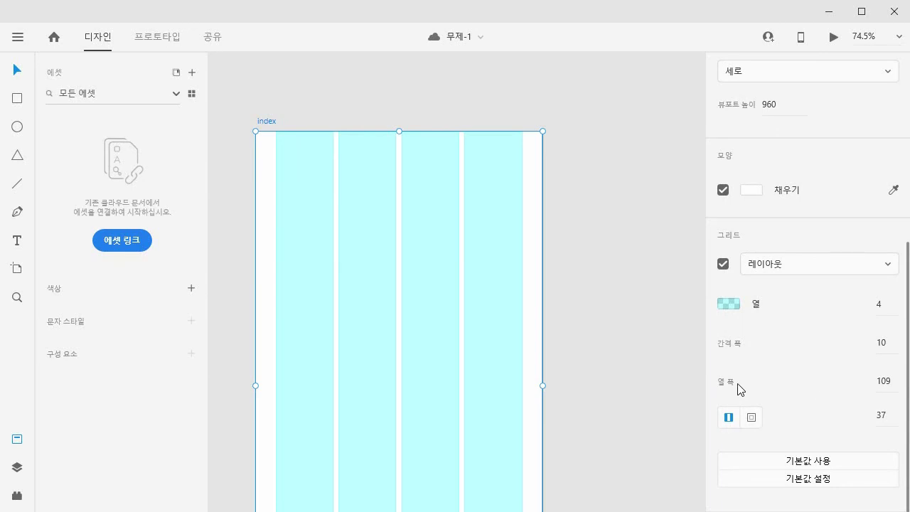
pyautogui.moveTo(891, 416); pyautogui.dragTo(867, 420)
pyautogui.write('20')
pyautogui.press('Return')
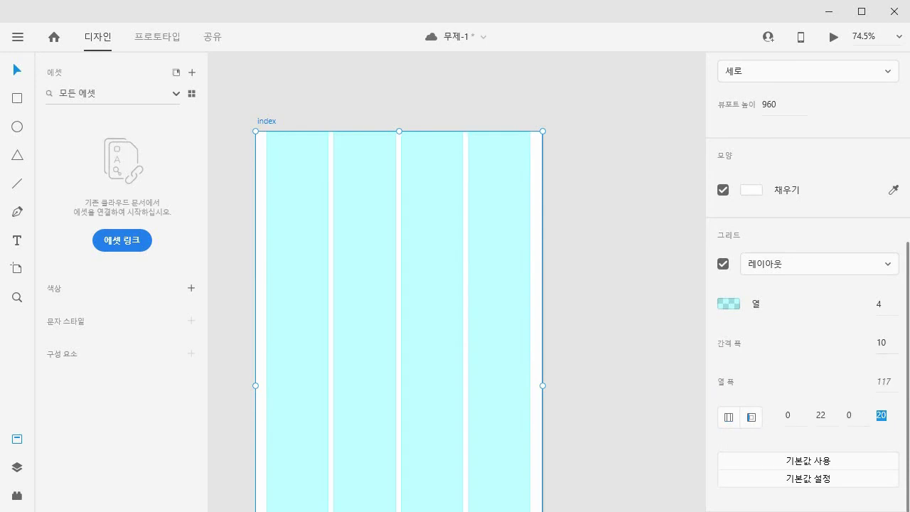
pyautogui.moveTo(884, 342); pyautogui.dragTo(874, 346)
pyautogui.write('20')
pyautogui.press('Return')
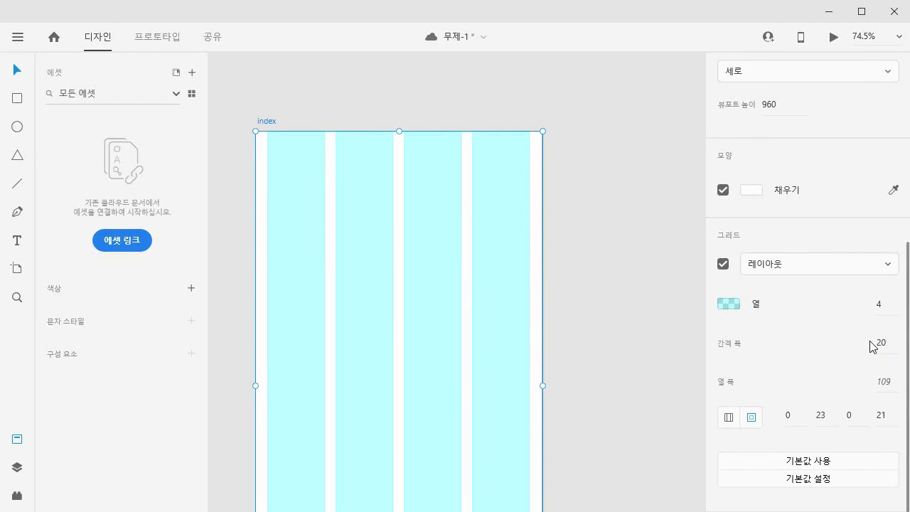
pyautogui.click(587, 265)
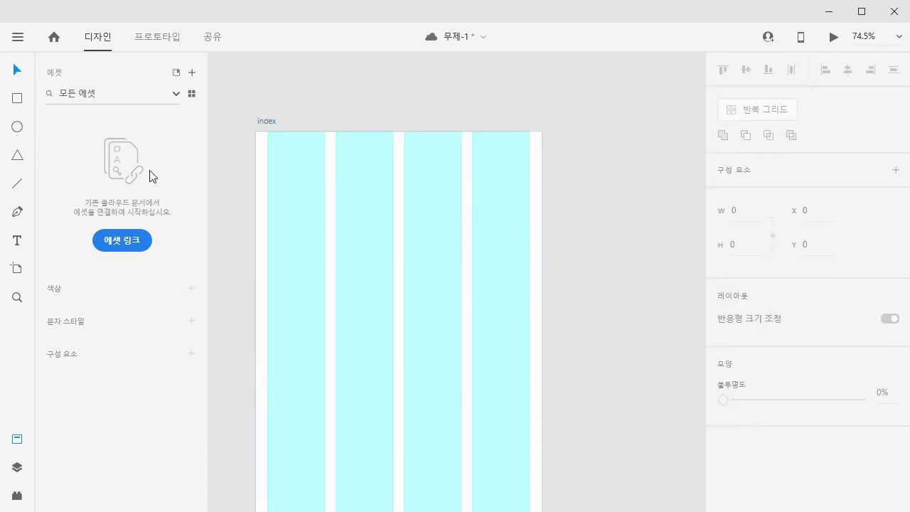
# Step: Draw a 180 by 180 circle on the index artboard and move it to X 337, Y 101, aligned with the last grid column
pyautogui.click(17, 127)
pyautogui.moveTo(267, 175)
pyautogui.mouseDown()
pyautogui.moveTo(394, 271)
pyautogui.moveTo(391, 256)
pyautogui.mouseUp()
pyautogui.click(21, 70)
pyautogui.moveTo(315, 229); pyautogui.dragTo(482, 237)
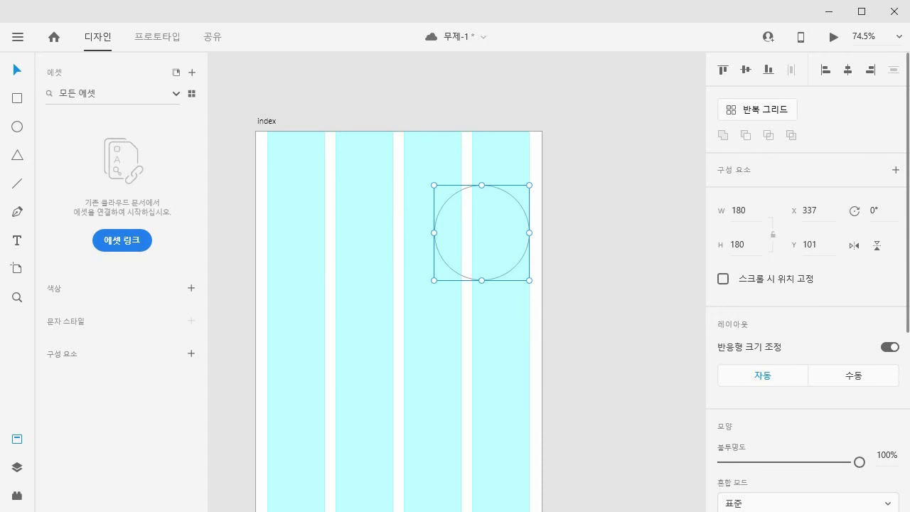
# Step: Switch to the PDF guide in the browser and read the section on moving and aligning artboards
pyautogui.hotkey('alt', 'Tab')
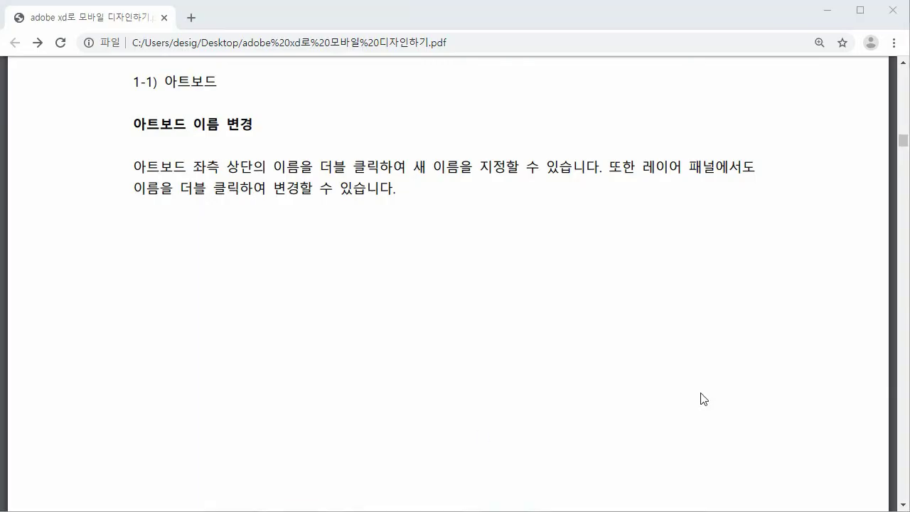
pyautogui.scroll(-5, 700, 399)
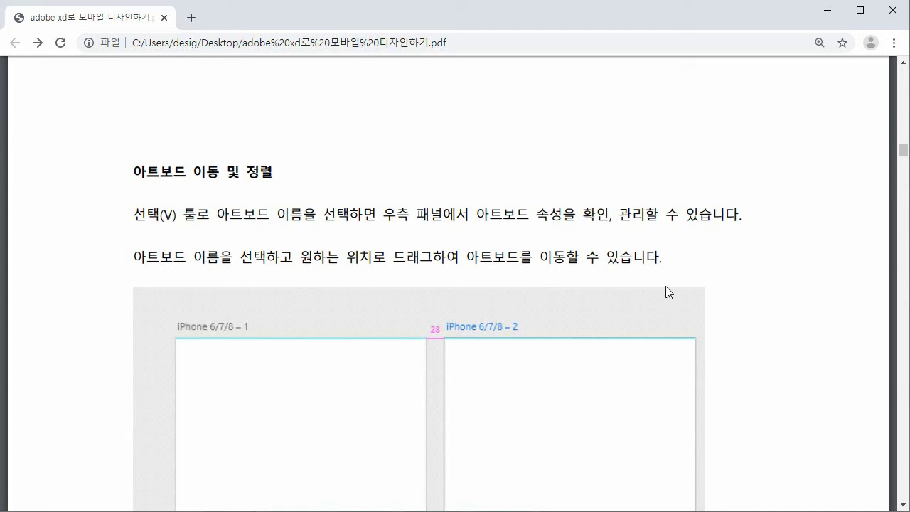
pyautogui.scroll(-8, 665, 286)
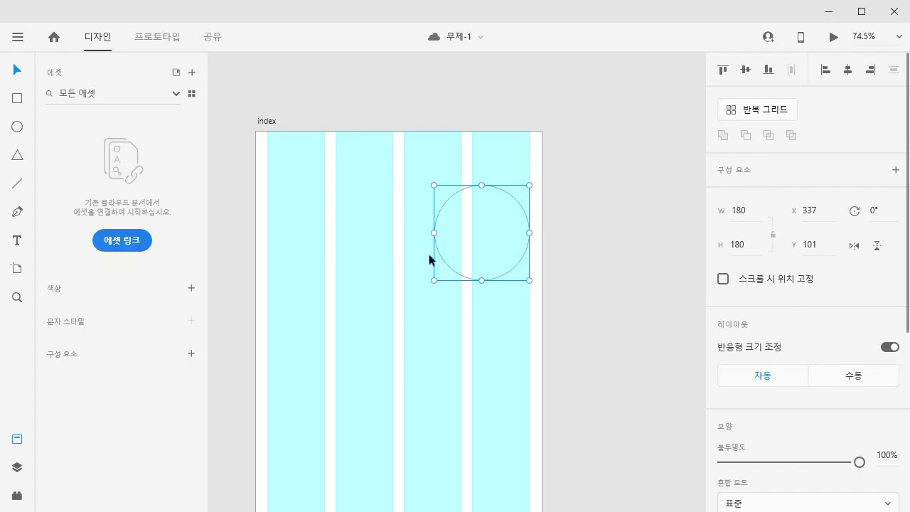
# Step: Move the circle to X 228, Y 118 and turn off the index artboard's layout grid
pyautogui.moveTo(474, 240); pyautogui.dragTo(417, 250)
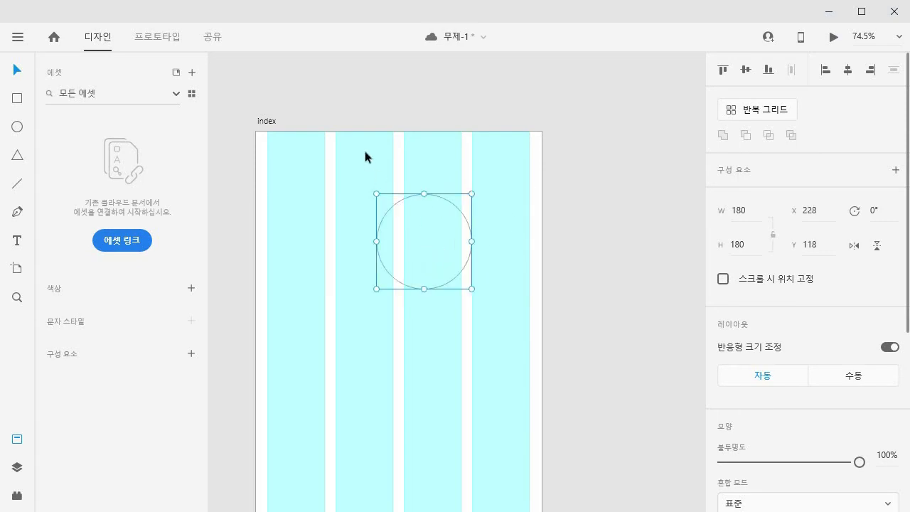
pyautogui.click(265, 121)
pyautogui.scroll(-5, 792, 402)
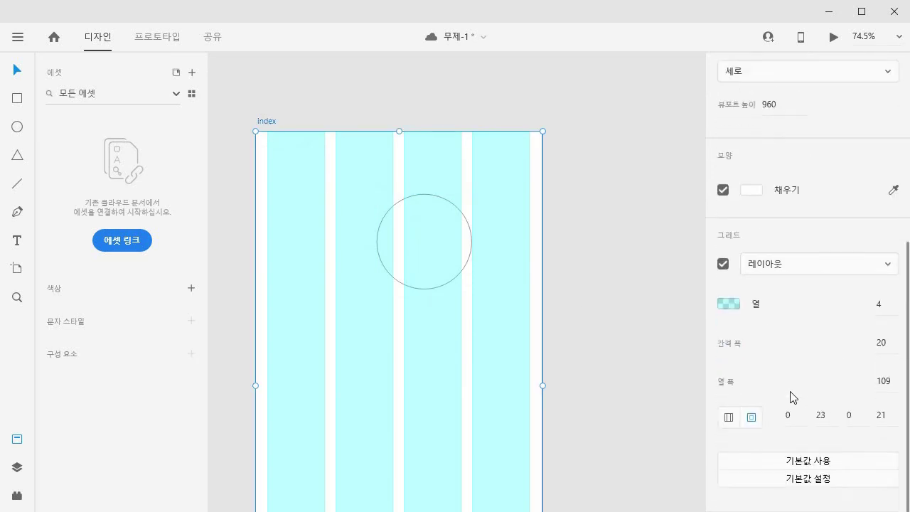
pyautogui.click(725, 265)
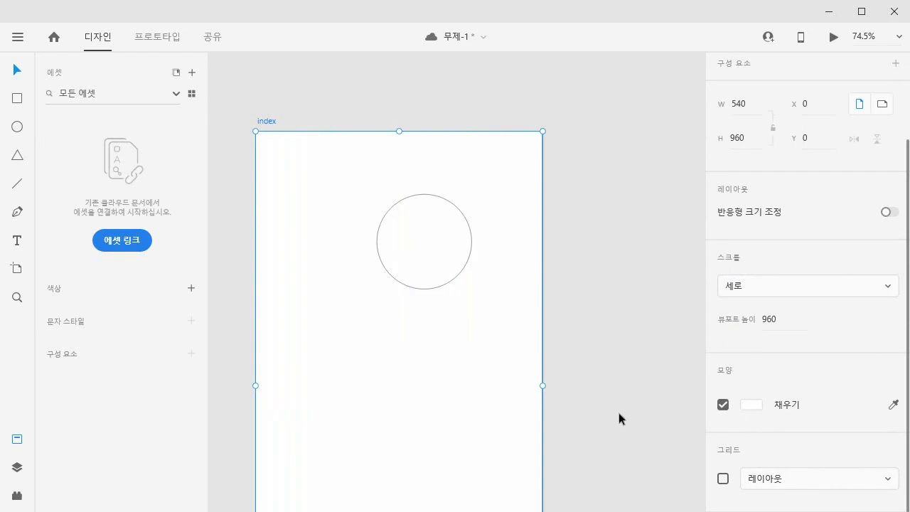
pyautogui.click(331, 180)
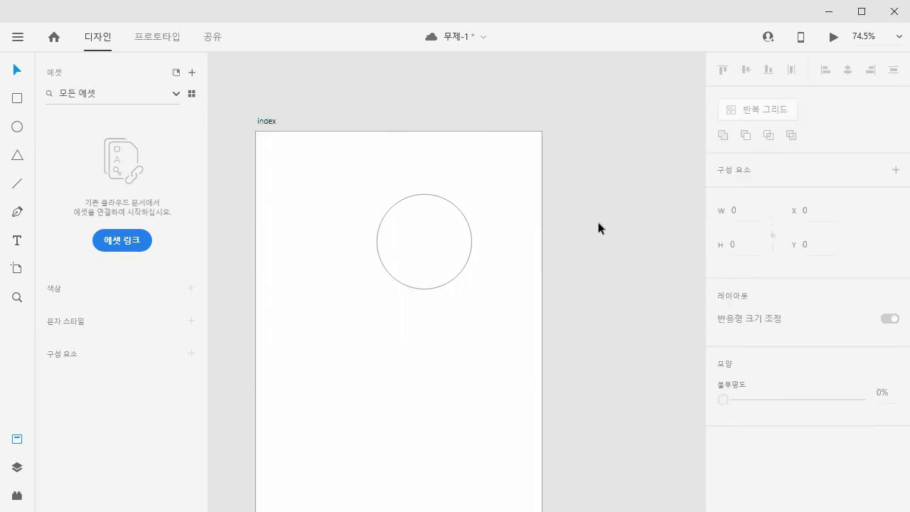
# Step: Draw a square about 155 by 155 overlapping the circle and a triangle about 141 by 122 overlapping the square's lower corner
pyautogui.click(414, 200)
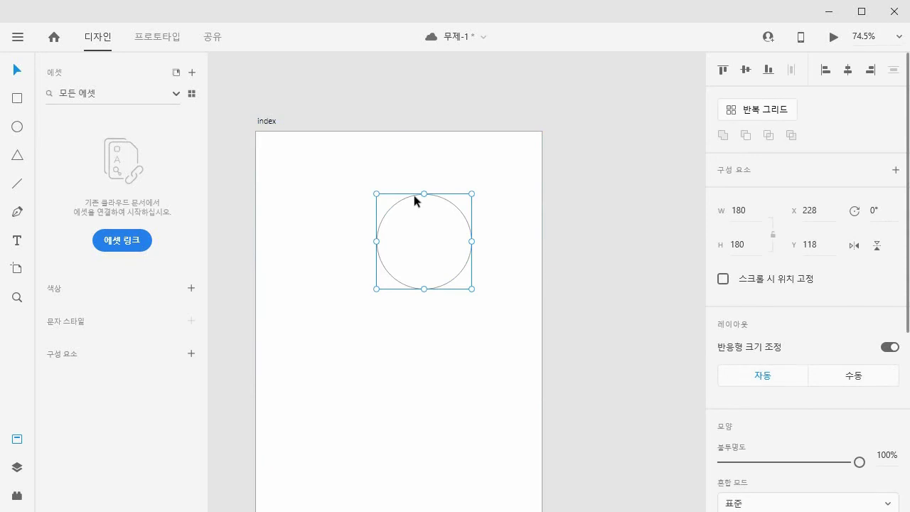
pyautogui.scroll(-4, 805, 447)
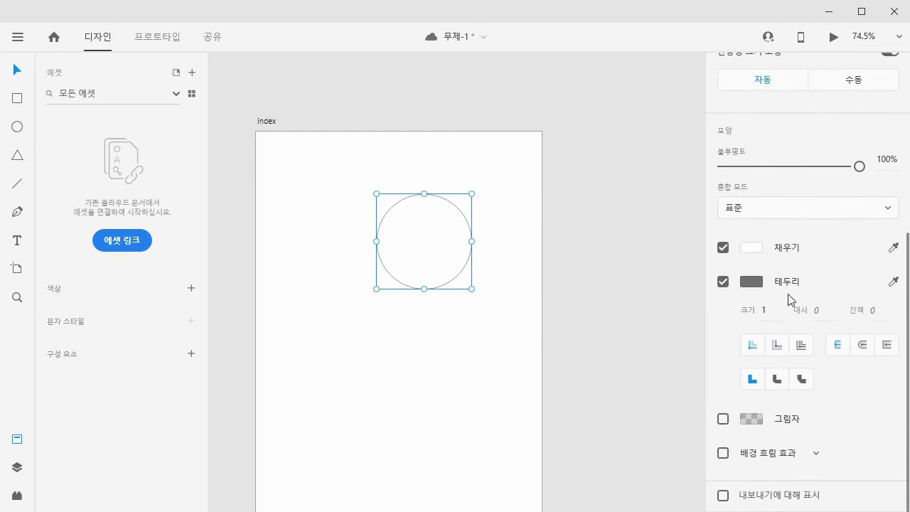
pyautogui.click(22, 101)
pyautogui.moveTo(410, 224); pyautogui.dragTo(492, 306)
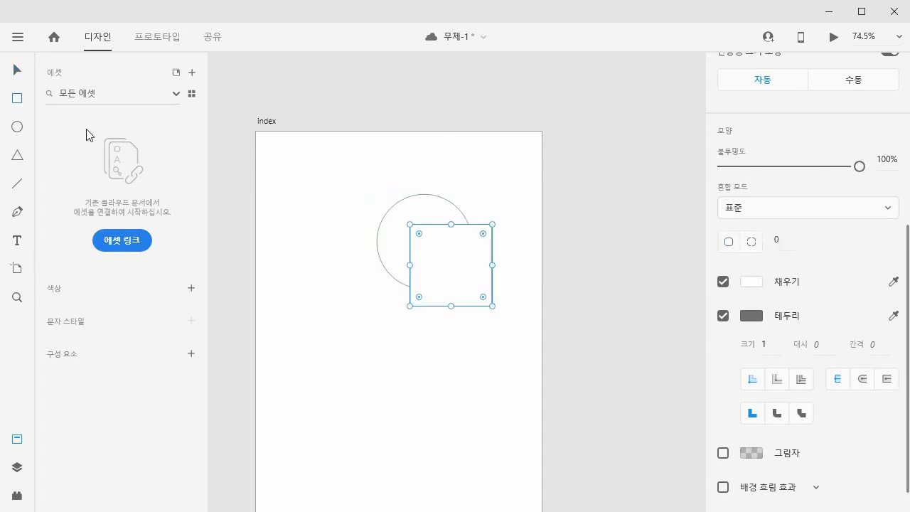
pyautogui.click(19, 156)
pyautogui.moveTo(441, 266)
pyautogui.mouseDown()
pyautogui.moveTo(502, 319)
pyautogui.moveTo(516, 368)
pyautogui.mouseUp()
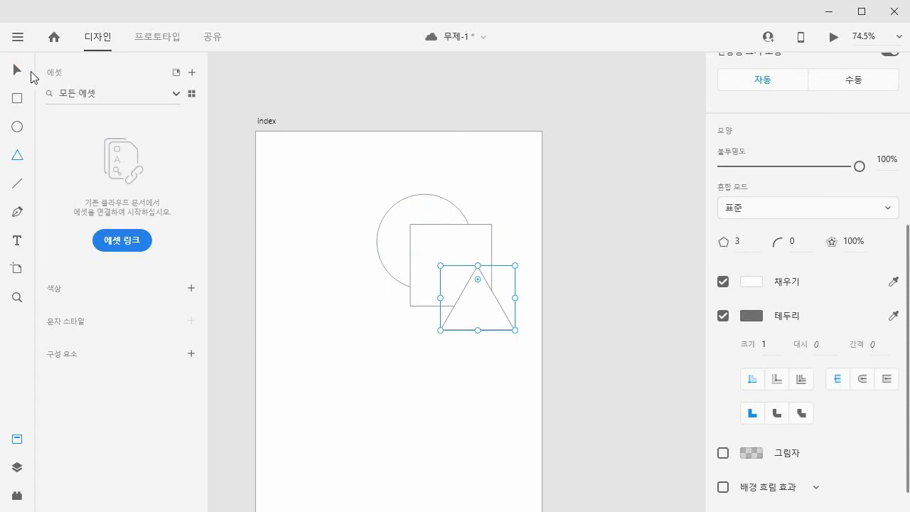
pyautogui.click(18, 73)
pyautogui.click(571, 208)
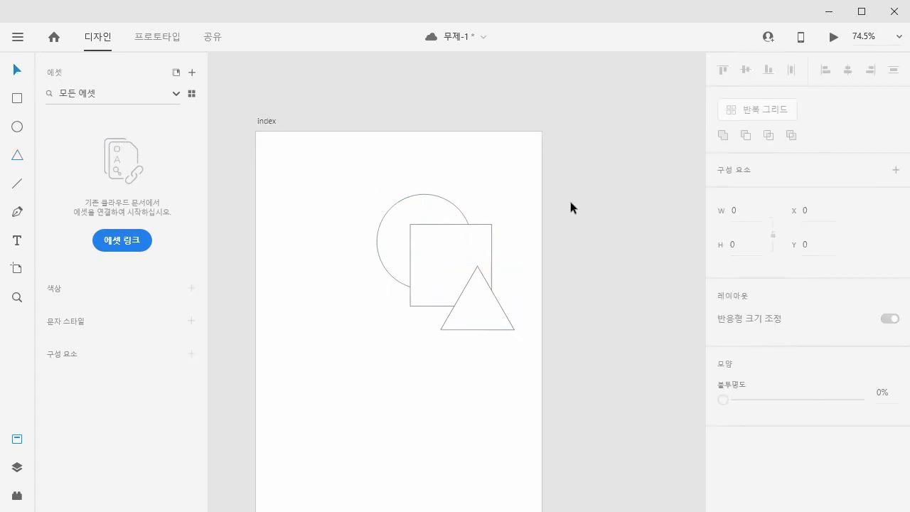
# Step: Show the index artboard's layers and reorder them, moving the square to the front and placing the circle above it
pyautogui.click(16, 467)
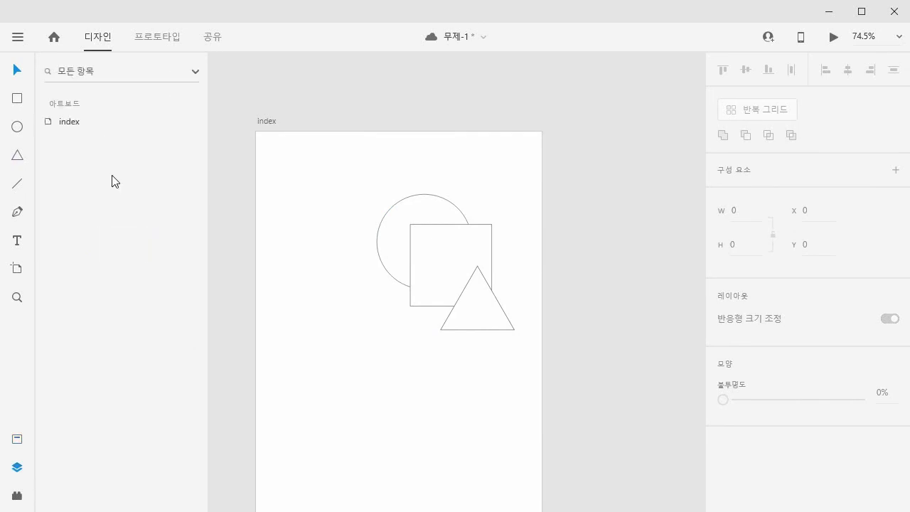
pyautogui.click(420, 214)
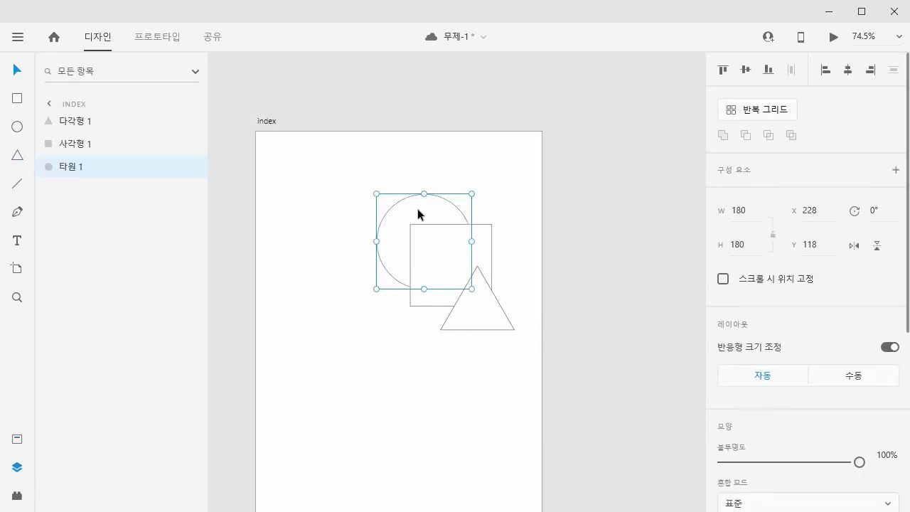
pyautogui.click(485, 318)
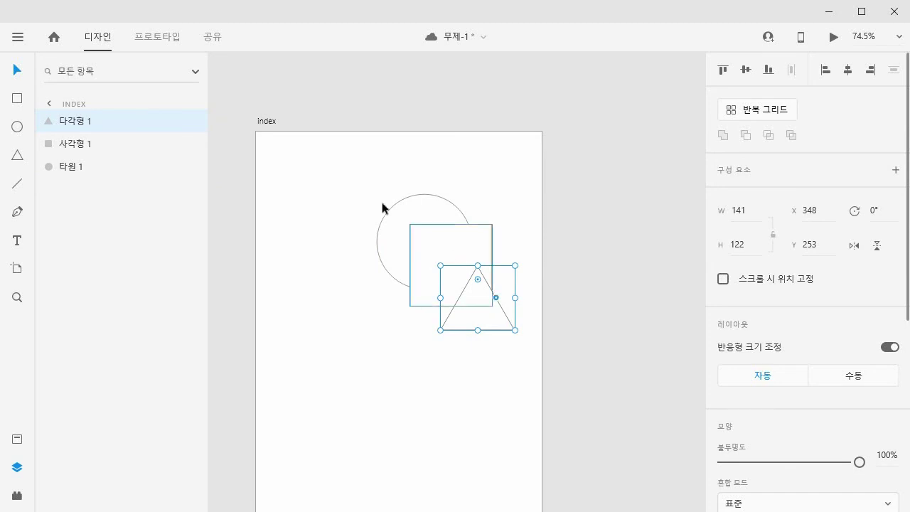
pyautogui.moveTo(118, 141); pyautogui.dragTo(120, 112)
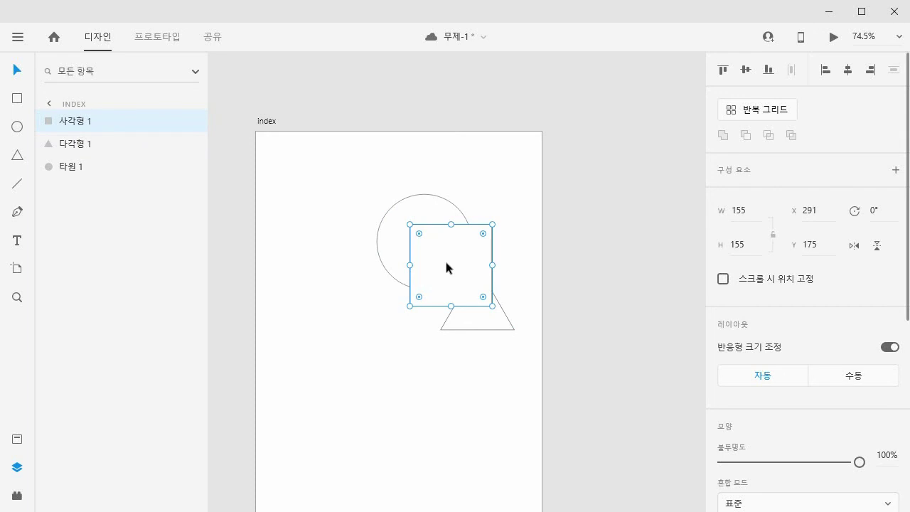
pyautogui.click(395, 242)
pyautogui.moveTo(116, 168); pyautogui.dragTo(120, 122)
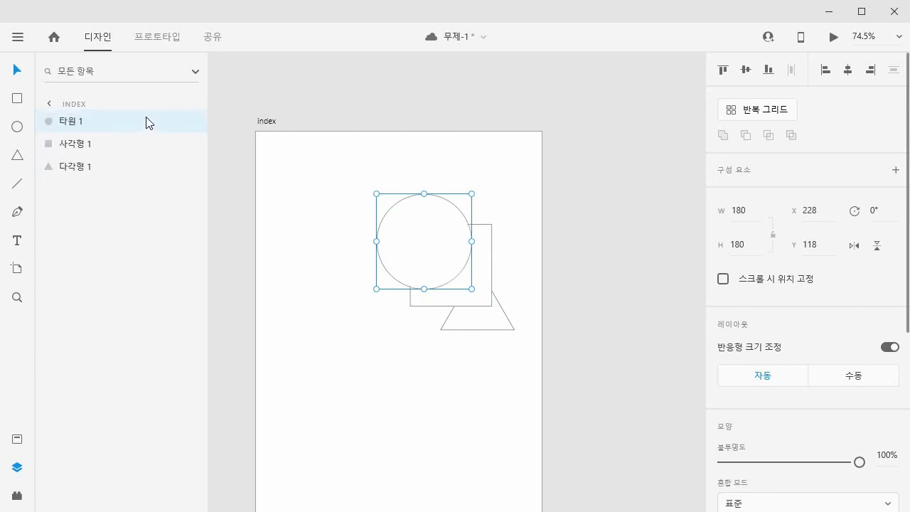
# Step: Examine the Arrange commands and their shortcuts for the circle without applying any of them
pyautogui.rightClick(423, 236)
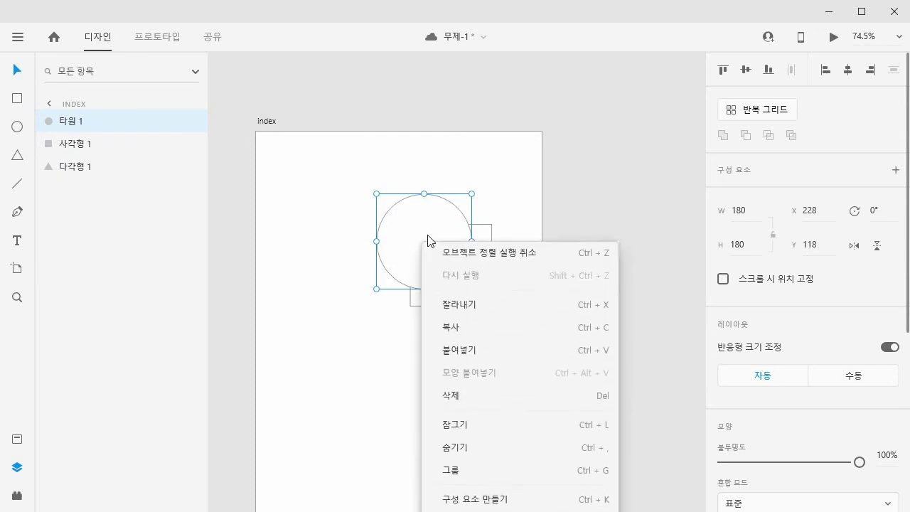
pyautogui.click(214, 91)
pyautogui.scroll(-2, 363, 121)
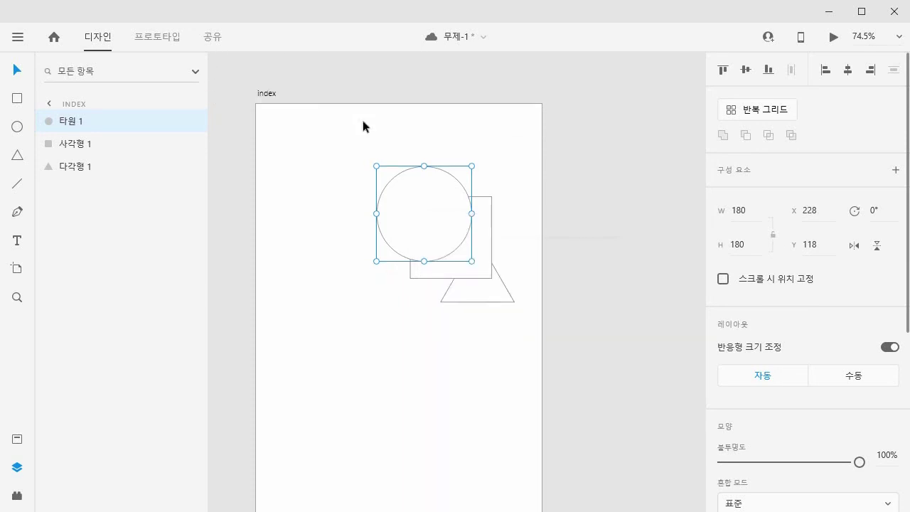
pyautogui.scroll(-4, 363, 126)
pyautogui.rightClick(424, 79)
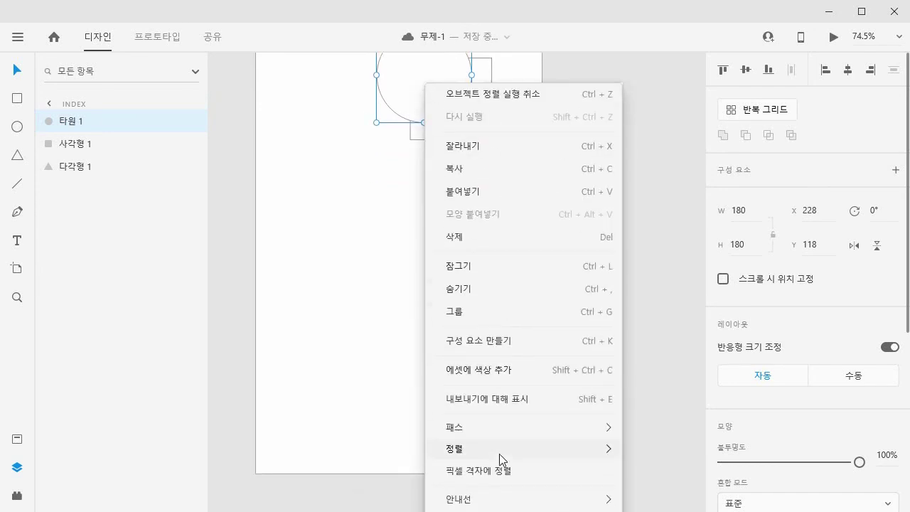
pyautogui.moveTo(498, 453)
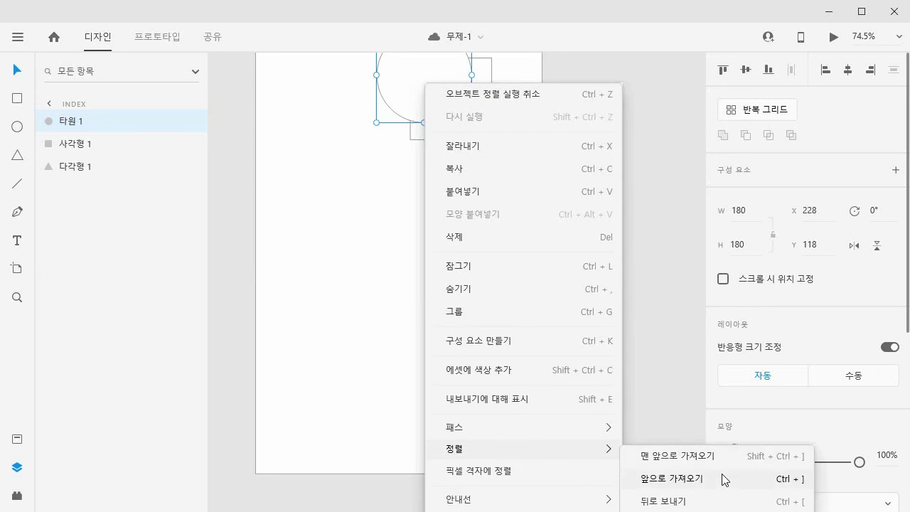
pyautogui.click(648, 222)
pyautogui.scroll(-1, 640, 213)
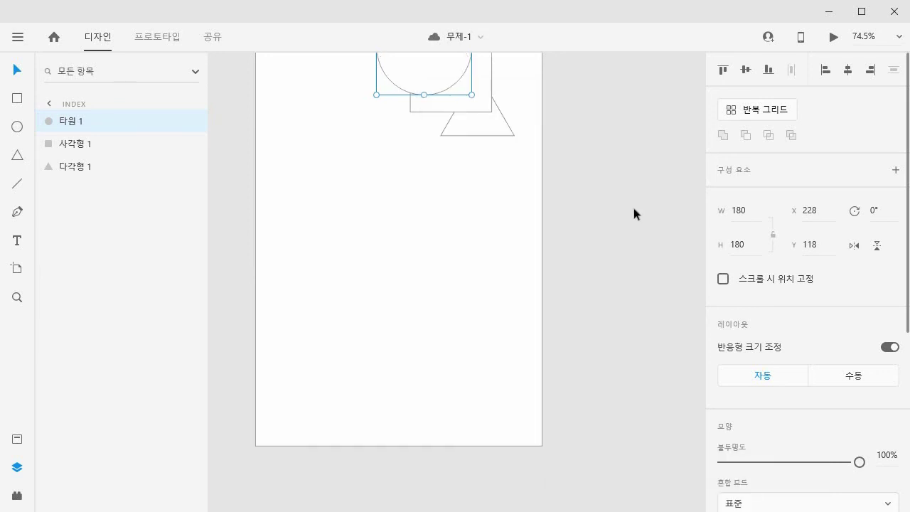
pyautogui.rightClick(424, 94)
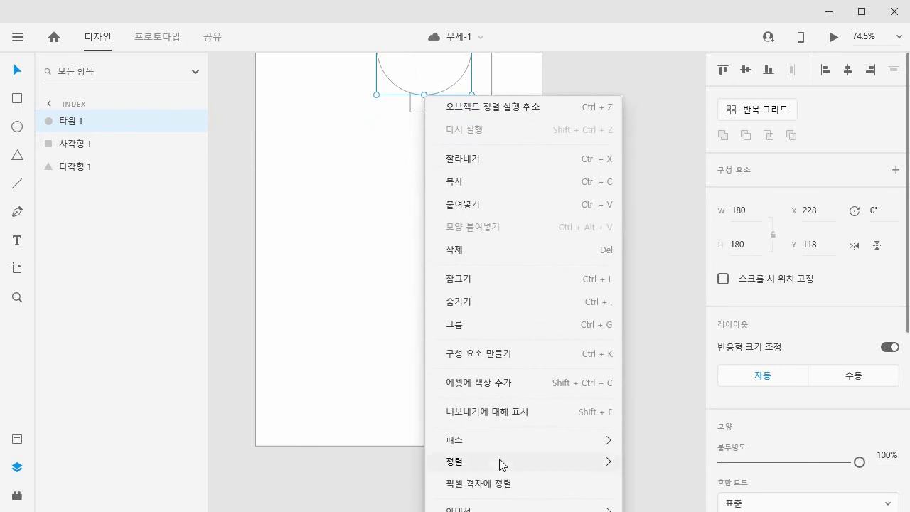
pyautogui.moveTo(501, 464)
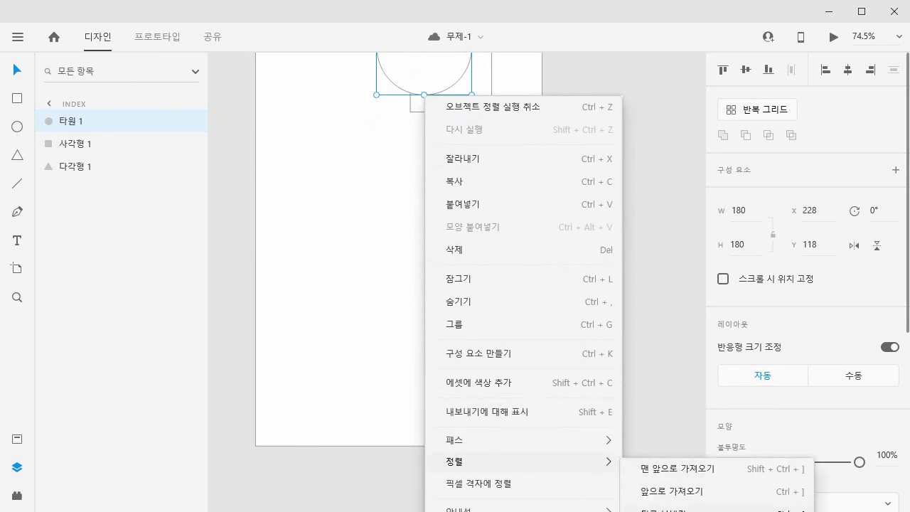
pyautogui.click(372, 211)
pyautogui.scroll(5, 371, 212)
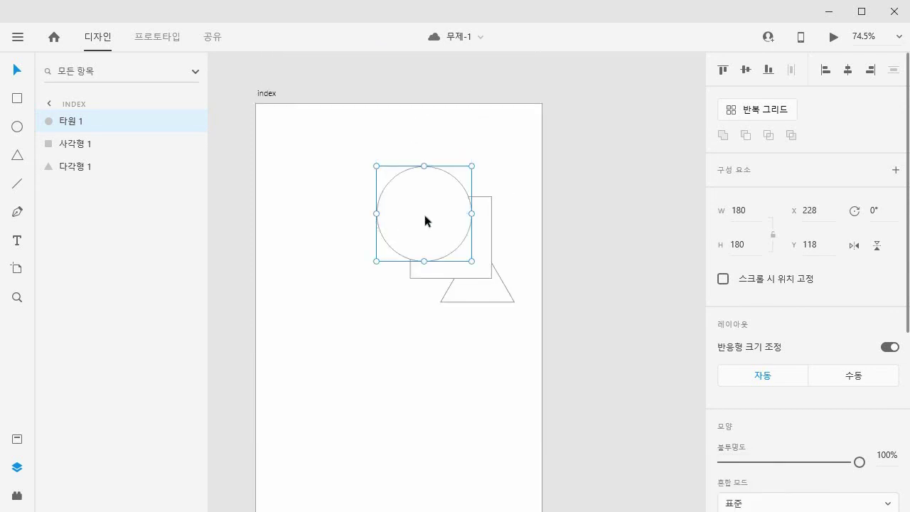
# Step: Send the circle backward behind the square and triangle, trying Bring Forward once along the way
pyautogui.hotkey('ctrl', '[')
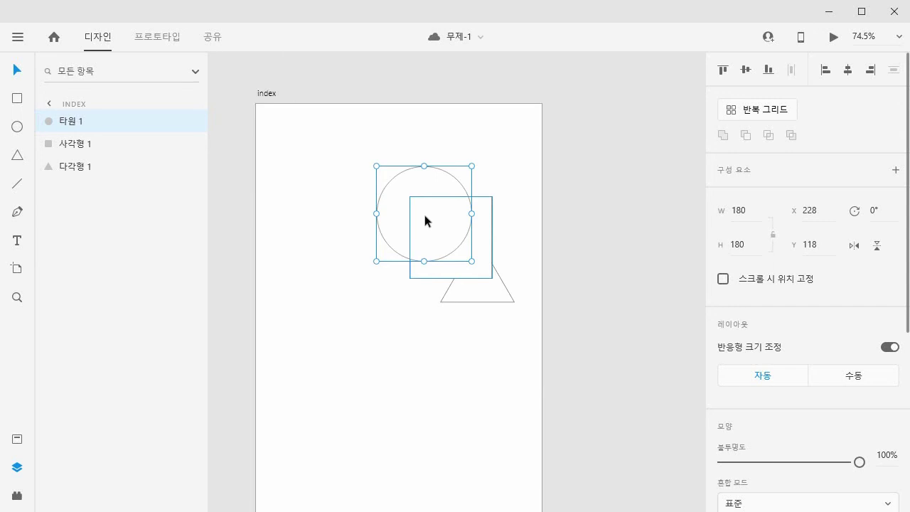
pyautogui.hotkey('ctrl', ']')
pyautogui.hotkey('ctrl', '[')
pyautogui.hotkey('ctrl', '[')
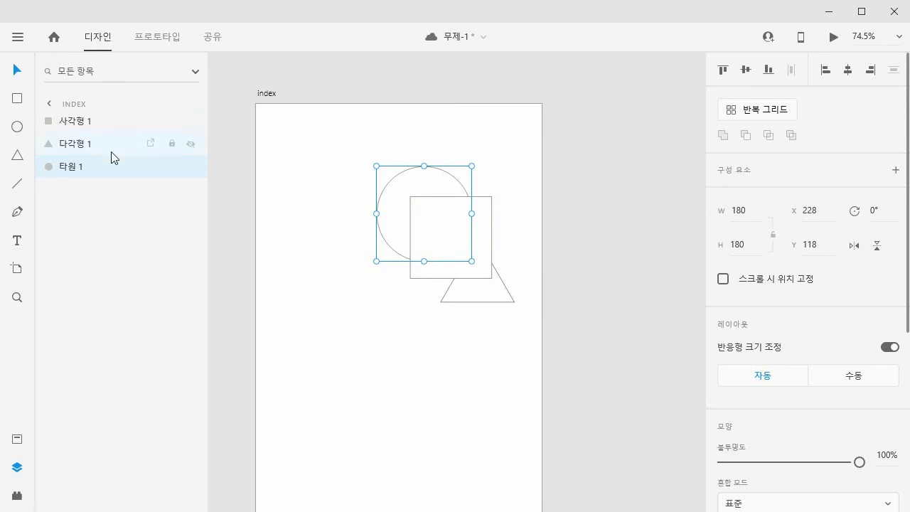
# Step: Lock and unlock the circle's layer, and hide it and show it again
pyautogui.click(151, 168)
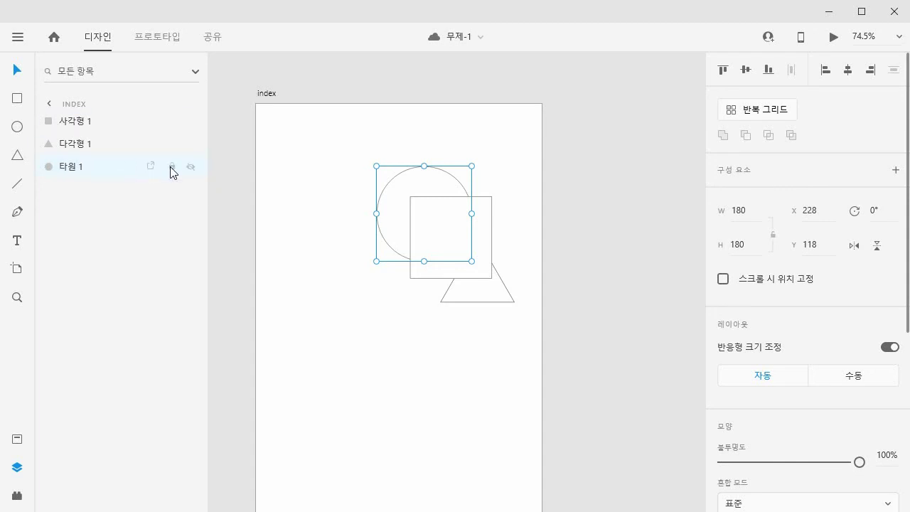
pyautogui.click(172, 166)
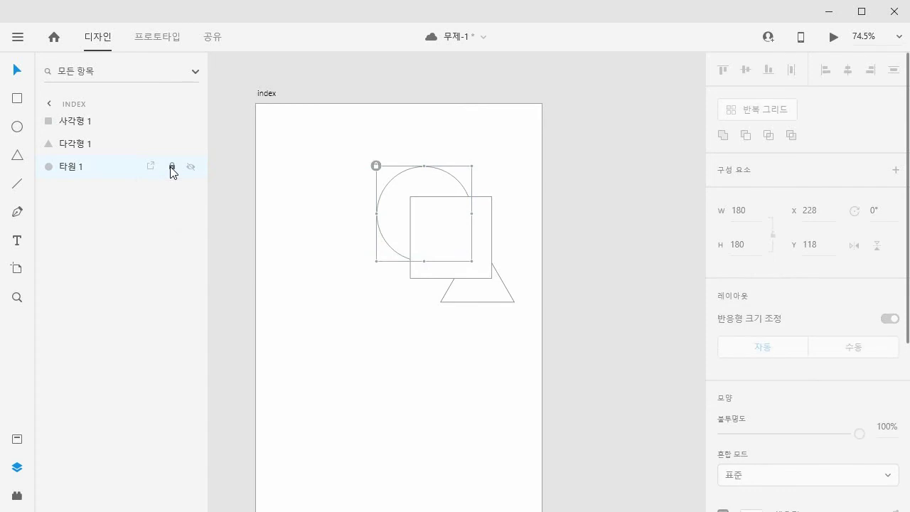
pyautogui.click(171, 166)
pyautogui.click(190, 168)
pyautogui.click(190, 167)
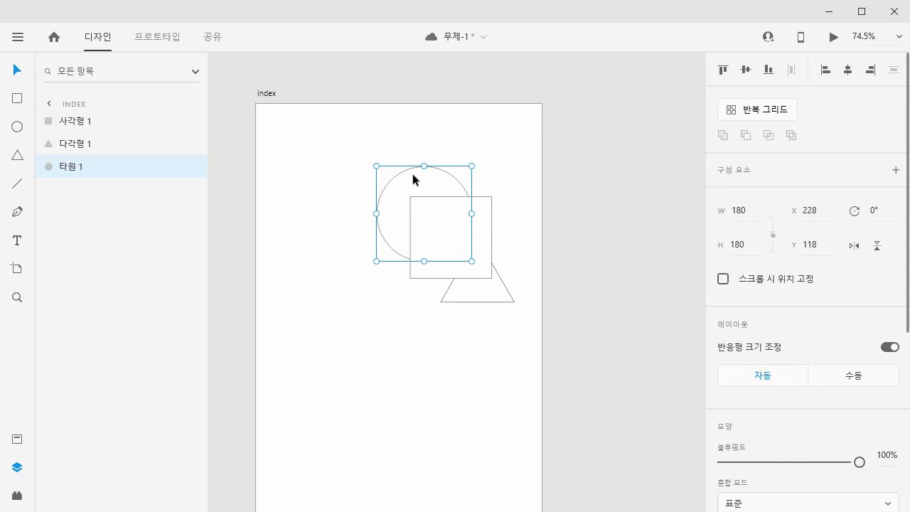
# Step: Review the circle's Bring to Front, Bring Forward, Send Backward and Send to Back options, leaving its order as is
pyautogui.rightClick(412, 179)
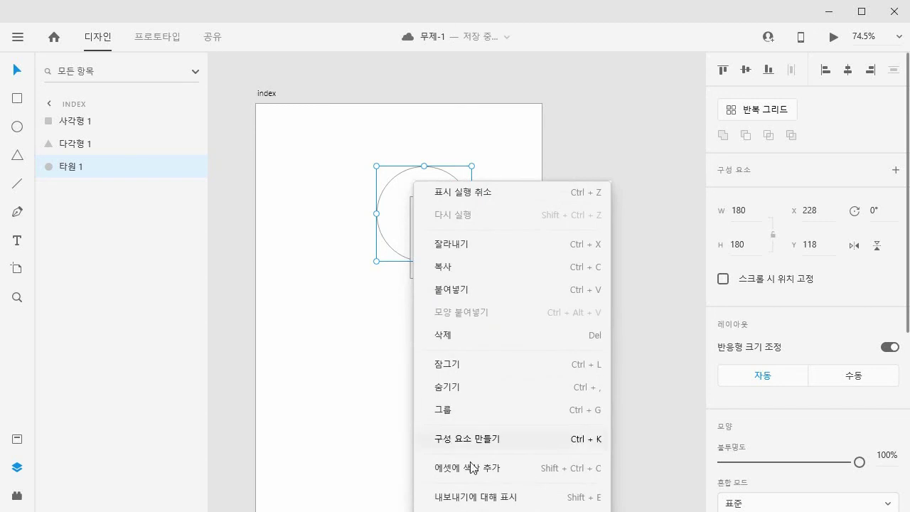
pyautogui.click(658, 234)
pyautogui.scroll(-5, 657, 233)
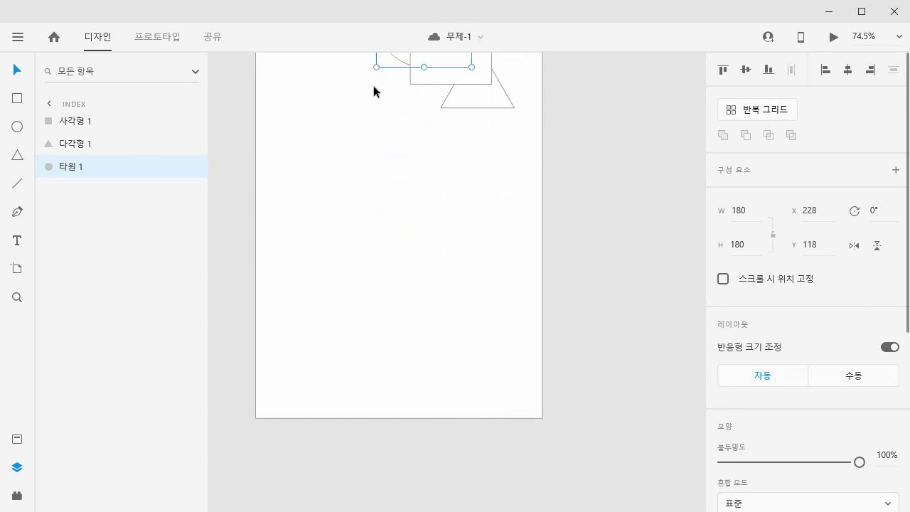
pyautogui.rightClick(399, 68)
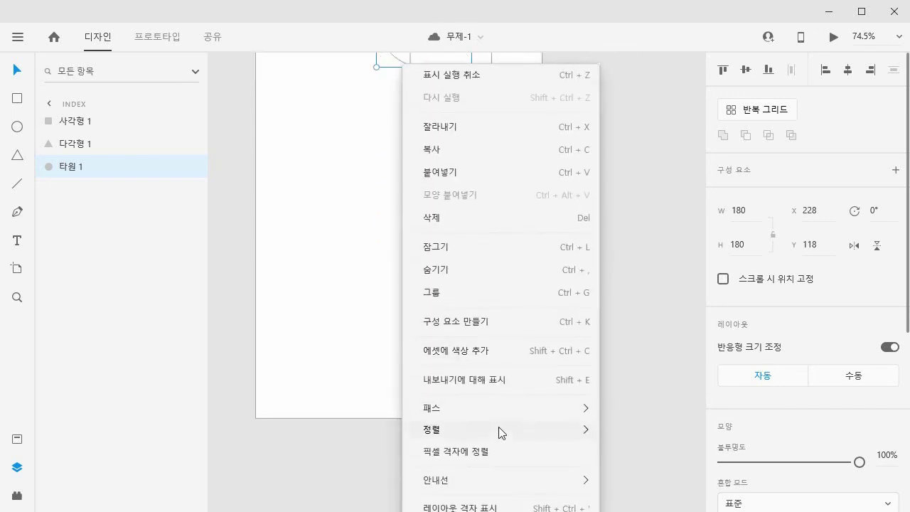
pyautogui.moveTo(500, 434)
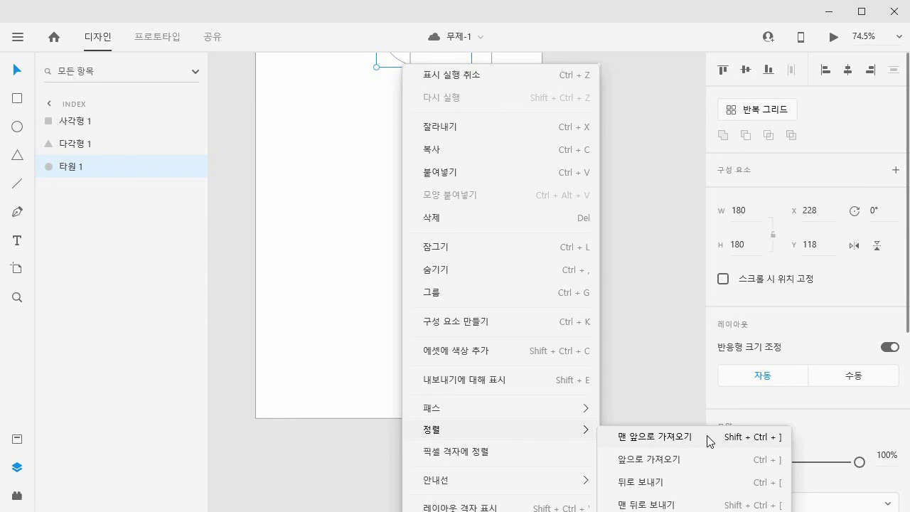
pyautogui.click(627, 299)
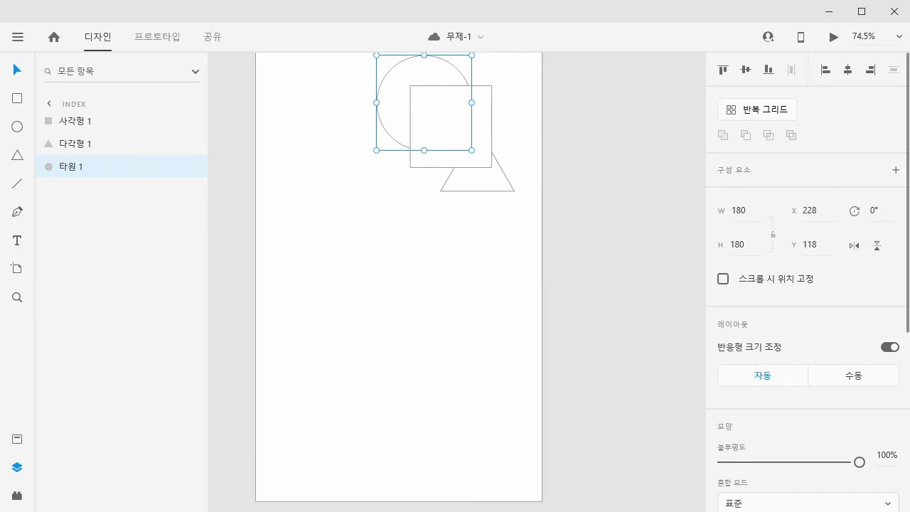
# Step: Switch to the PDF guide in the browser and read through the layer locking and layer grouping sections up to the objects chapter
pyautogui.hotkey('alt', 'Tab')
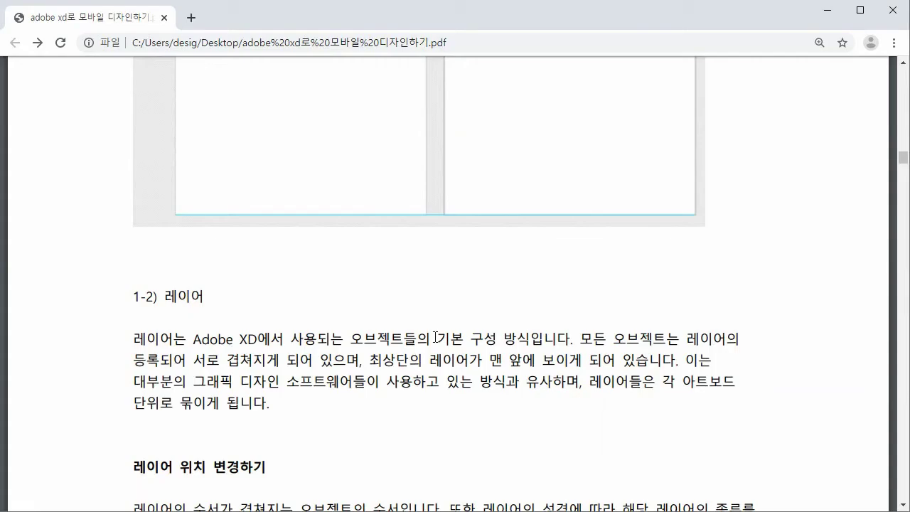
pyautogui.scroll(-10, 435, 338)
pyautogui.scroll(-4, 436, 337)
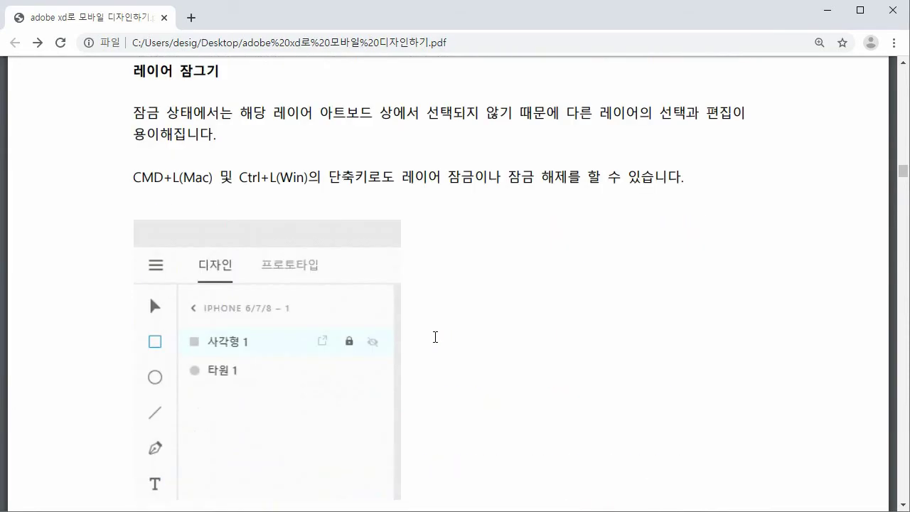
pyautogui.scroll(-8, 436, 338)
pyautogui.scroll(-15, 436, 341)
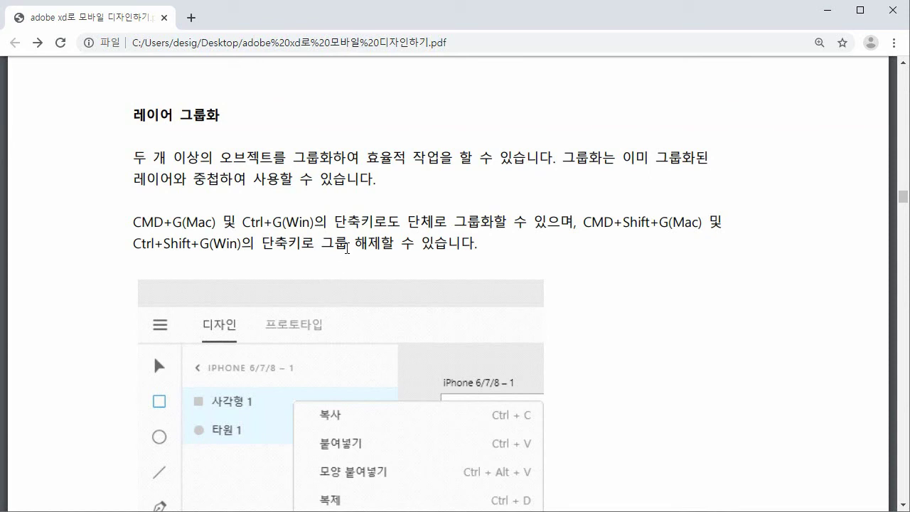
pyautogui.scroll(-6, 348, 261)
pyautogui.scroll(-5, 348, 260)
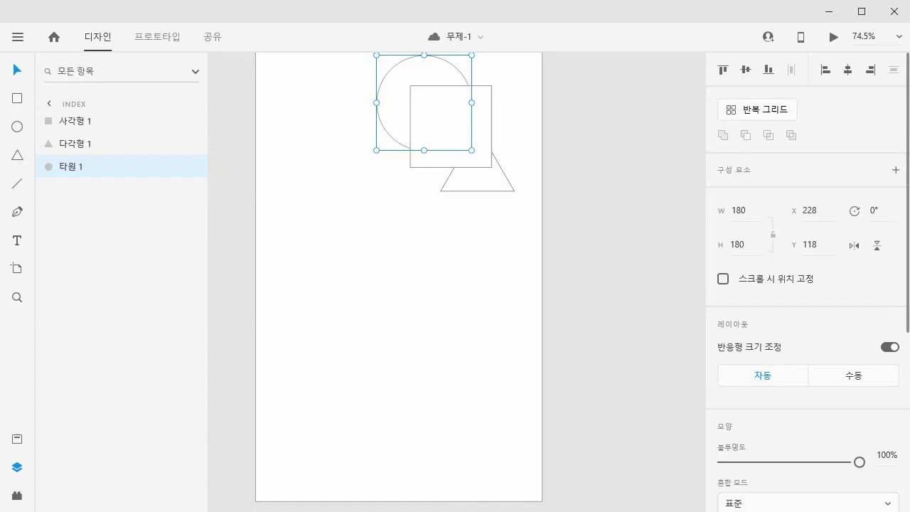
# Step: Move the square to the empty lower-left area of the artboard at X 53, Y 507, and set its corner radius to 25
pyautogui.click(439, 225)
pyautogui.moveTo(431, 148); pyautogui.dragTo(340, 299)
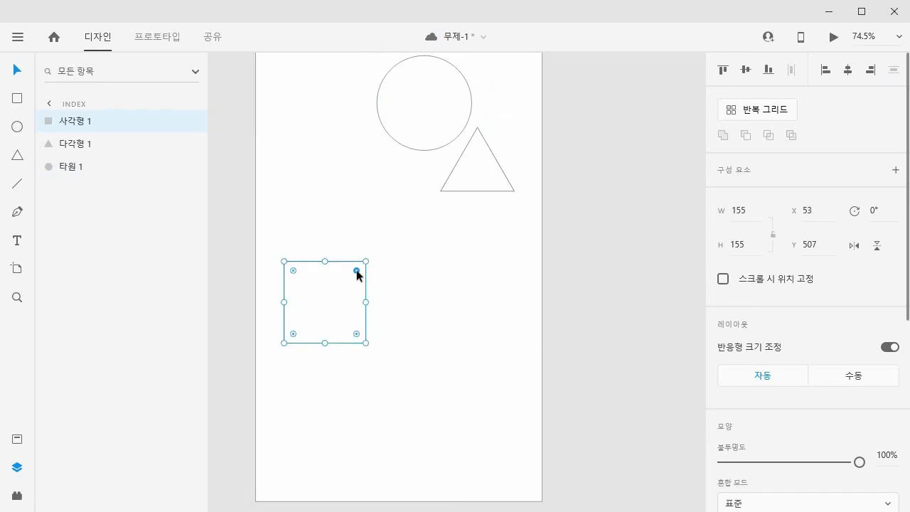
pyautogui.moveTo(357, 271)
pyautogui.mouseDown()
pyautogui.moveTo(343, 285)
pyautogui.moveTo(352, 269)
pyautogui.mouseUp()
pyautogui.scroll(-4, 843, 342)
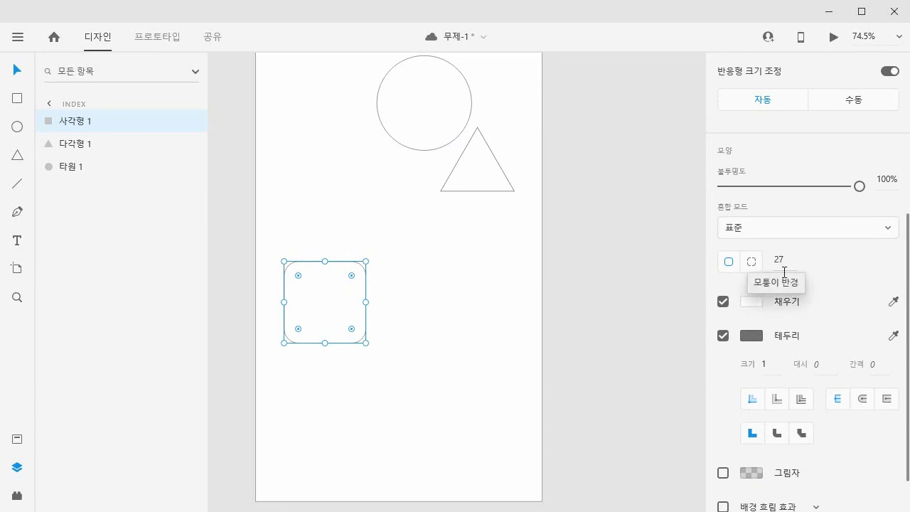
pyautogui.press('BackSpace')
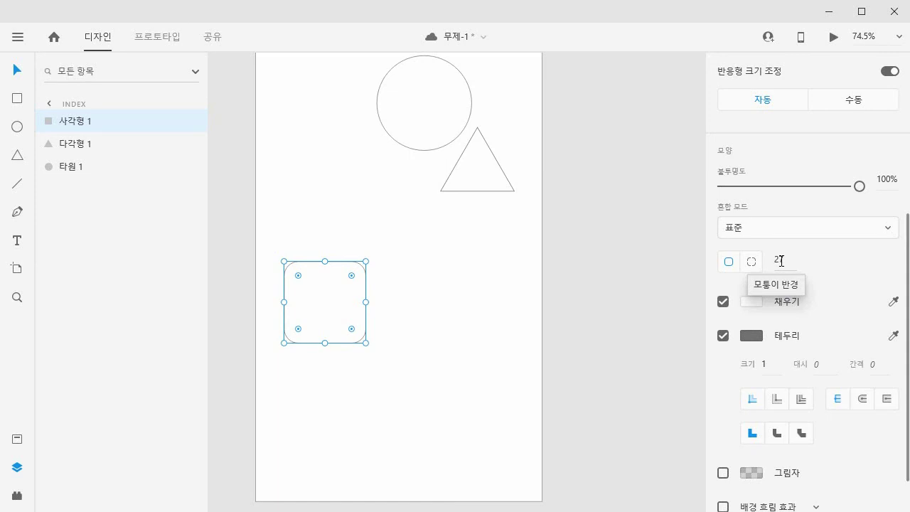
pyautogui.click(781, 261)
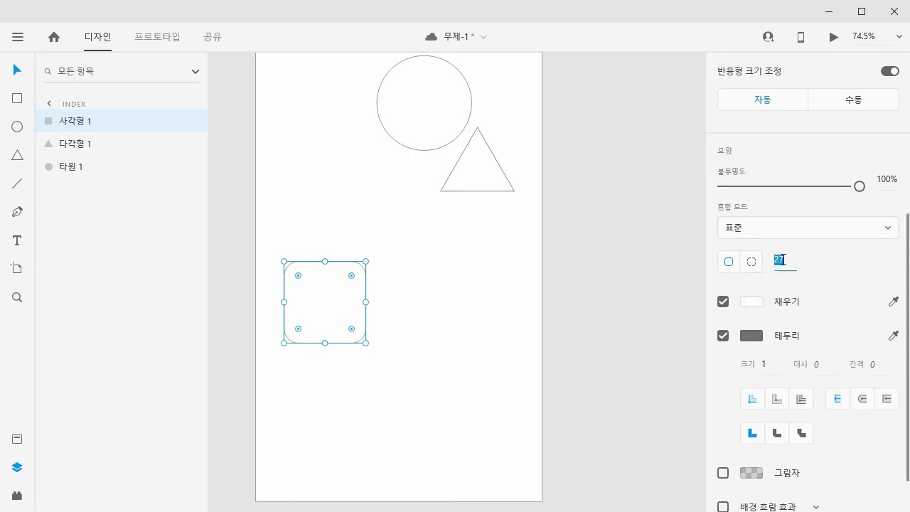
pyautogui.write('25')
pyautogui.press('Return')
# Step: Give the square individual corner radii and set its top-left and top-right corners to 0
pyautogui.click(753, 262)
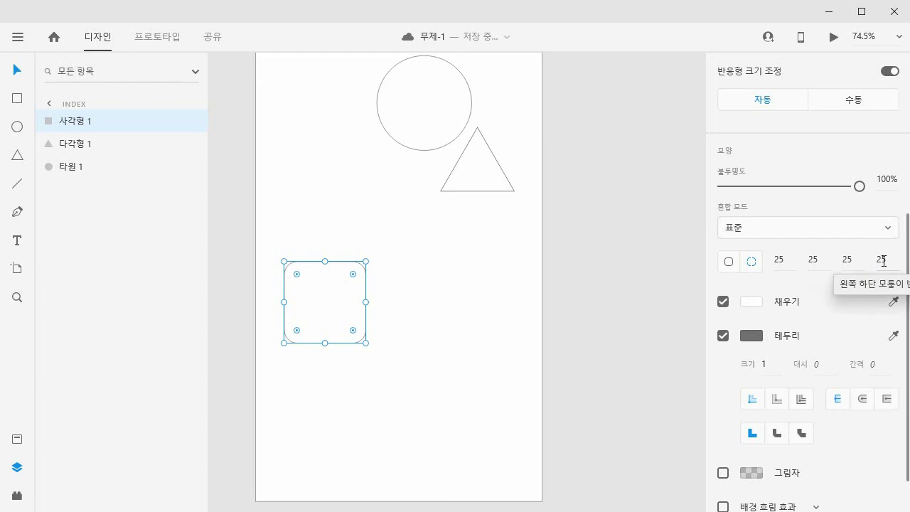
pyautogui.click(780, 259)
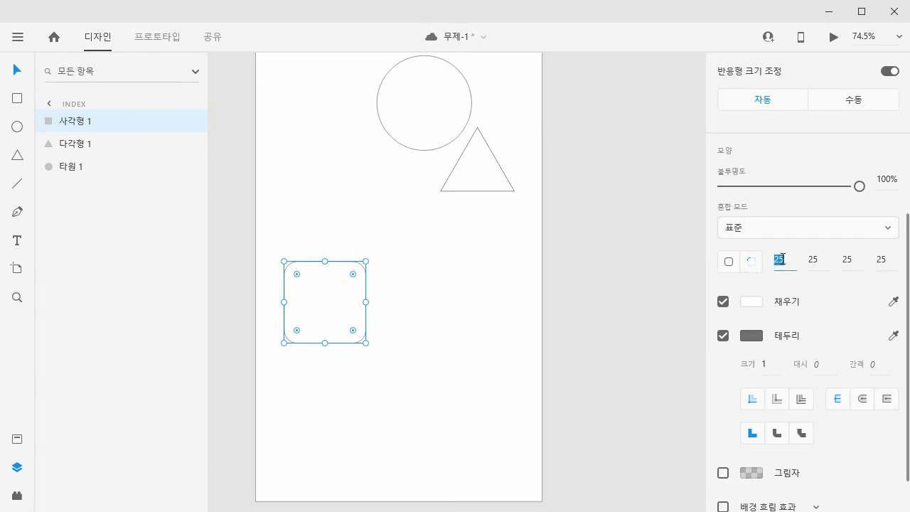
pyautogui.write('0')
pyautogui.press('Return')
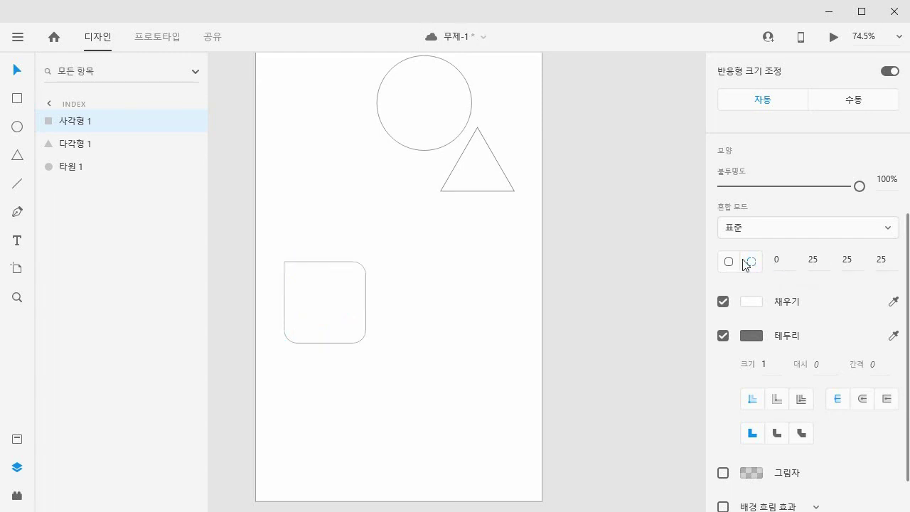
pyautogui.click(418, 299)
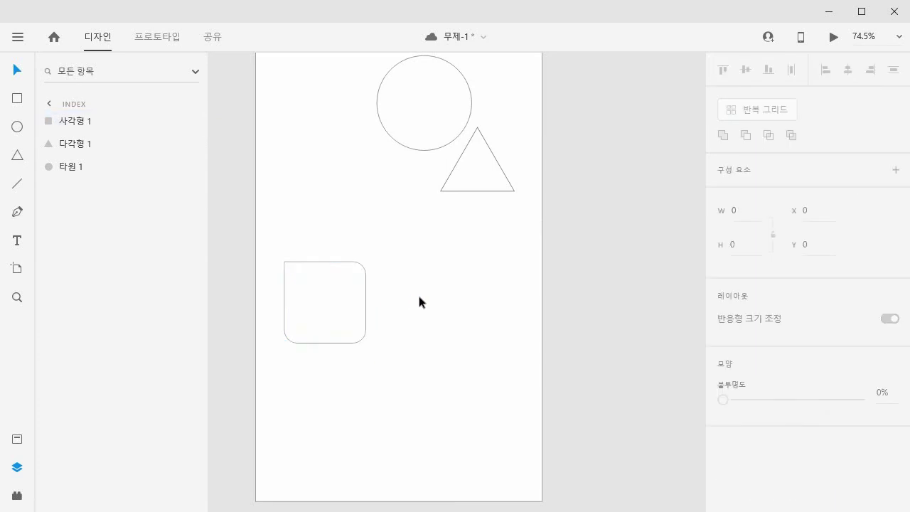
pyautogui.click(348, 305)
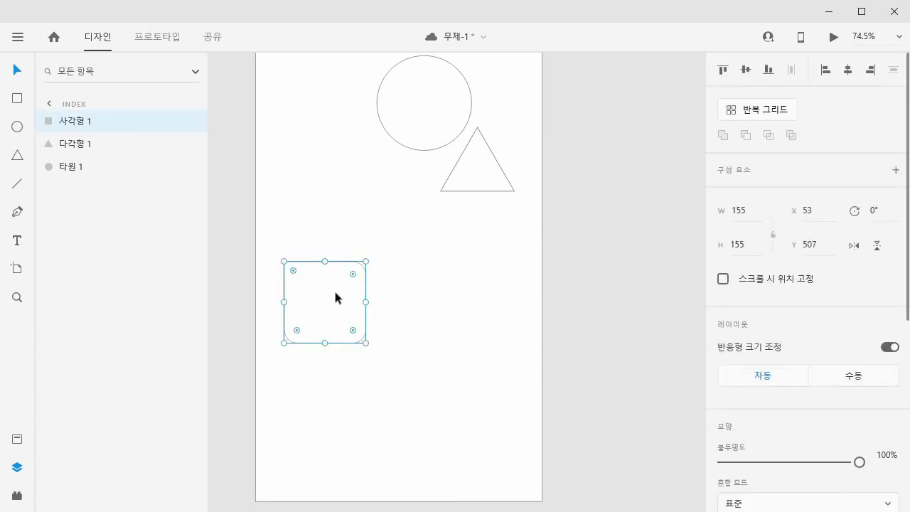
pyautogui.scroll(-5, 820, 374)
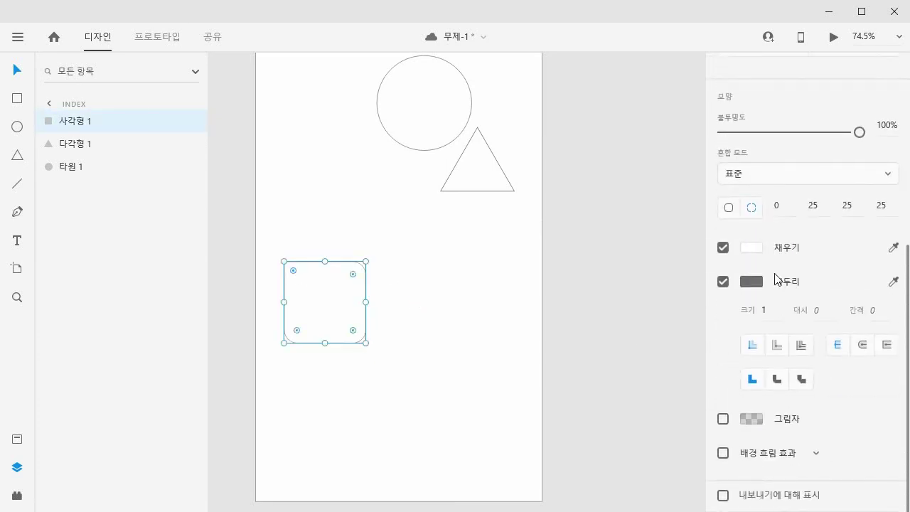
pyautogui.click(814, 211)
pyautogui.write('0')
pyautogui.press('Return')
# Step: Change the square's fill to a linear gradient with its first stop set to red #FF0000 at 10% opacity
pyautogui.click(751, 249)
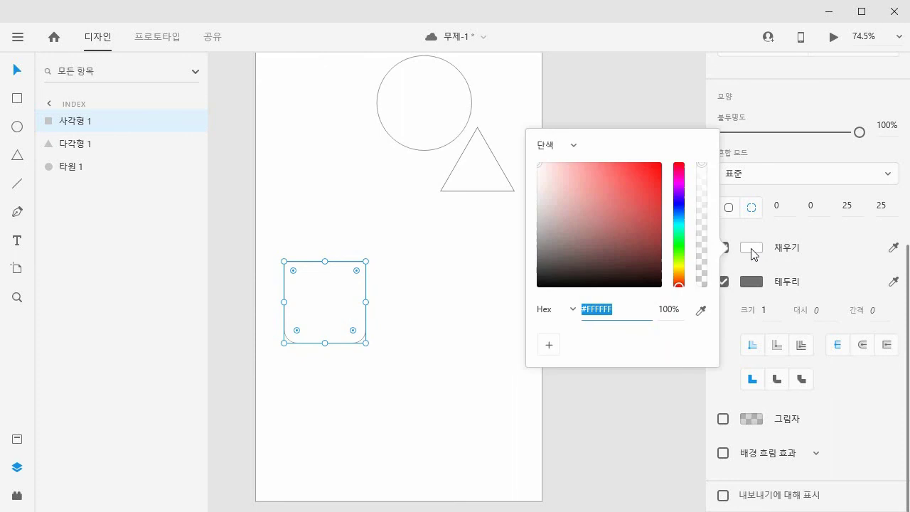
pyautogui.click(561, 147)
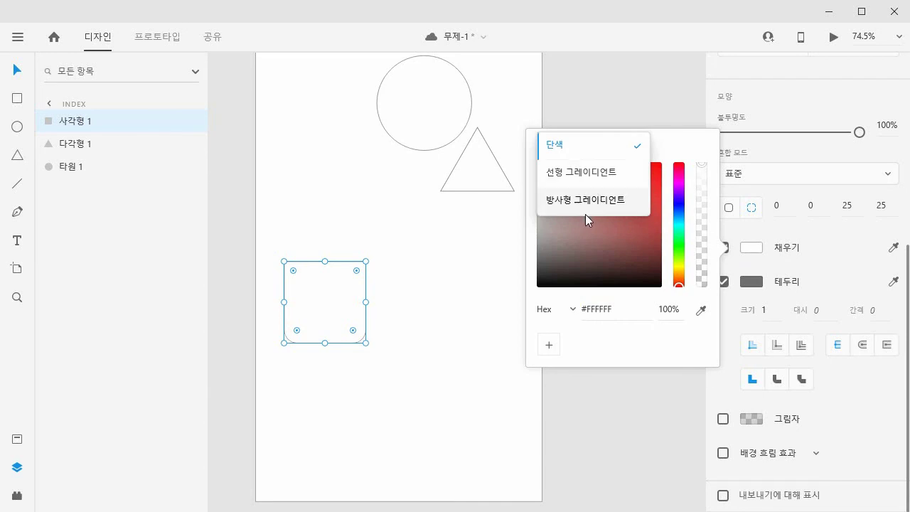
pyautogui.click(588, 178)
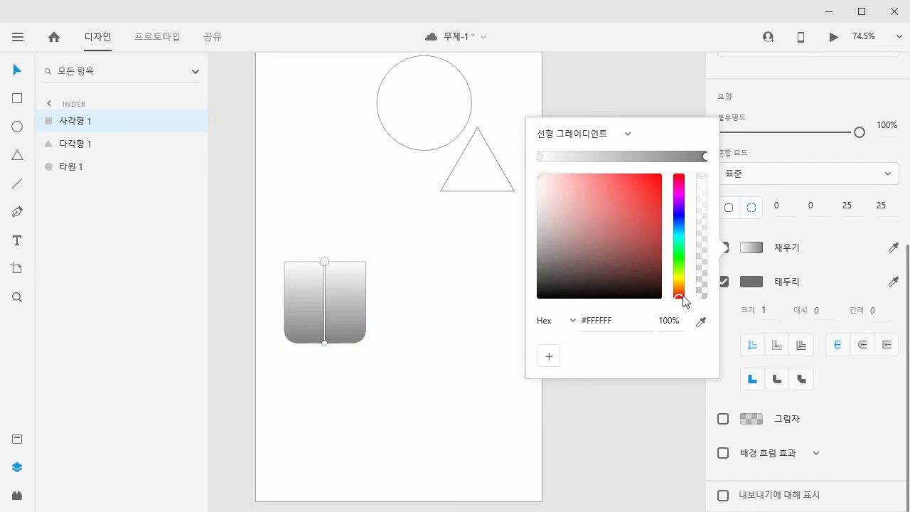
pyautogui.click(582, 185)
pyautogui.moveTo(625, 175)
pyautogui.mouseDown()
pyautogui.moveTo(684, 168)
pyautogui.moveTo(702, 204)
pyautogui.moveTo(705, 288)
pyautogui.mouseUp()
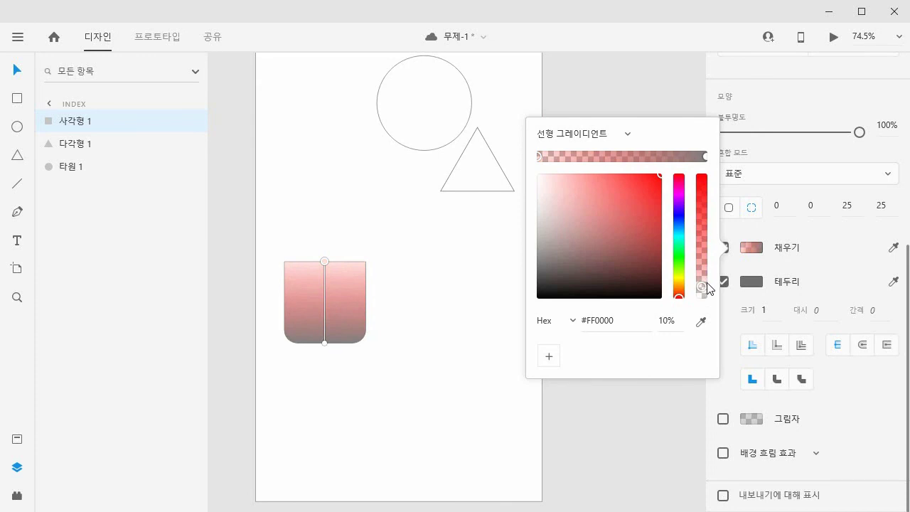
# Step: Add a middle stop to the square's gradient, remove it again, and save the #808080 end colour as a swatch
pyautogui.click(707, 156)
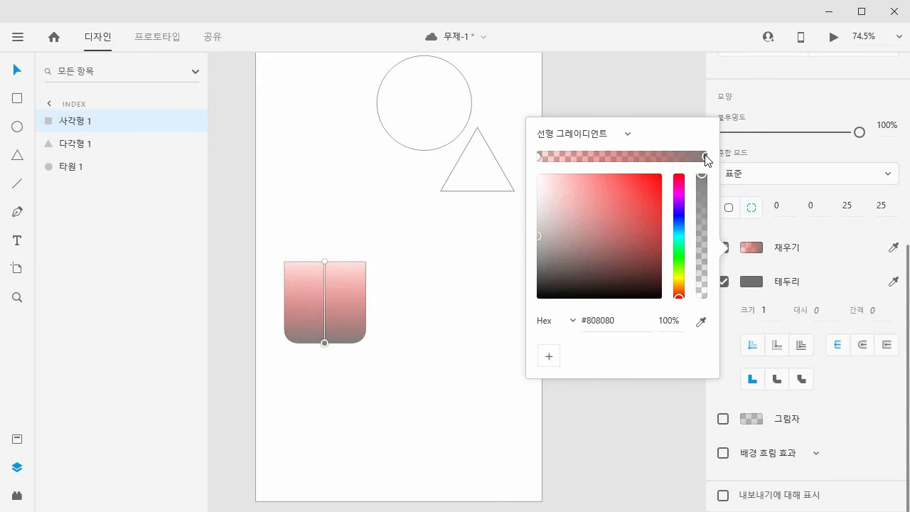
pyautogui.click(619, 156)
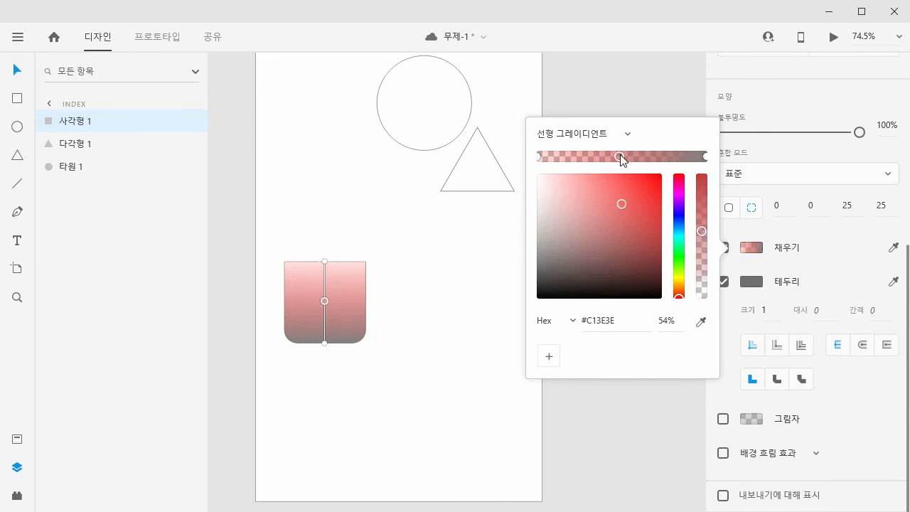
pyautogui.moveTo(621, 174); pyautogui.dragTo(617, 205)
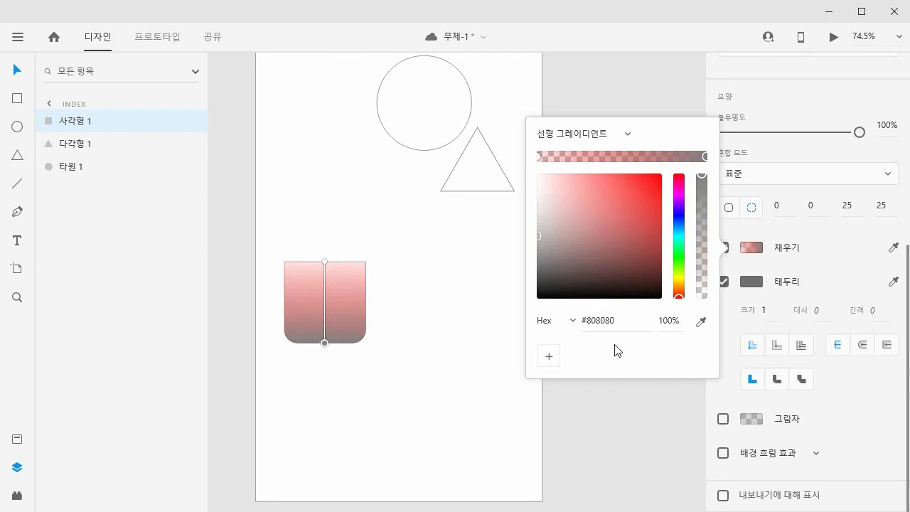
pyautogui.click(549, 357)
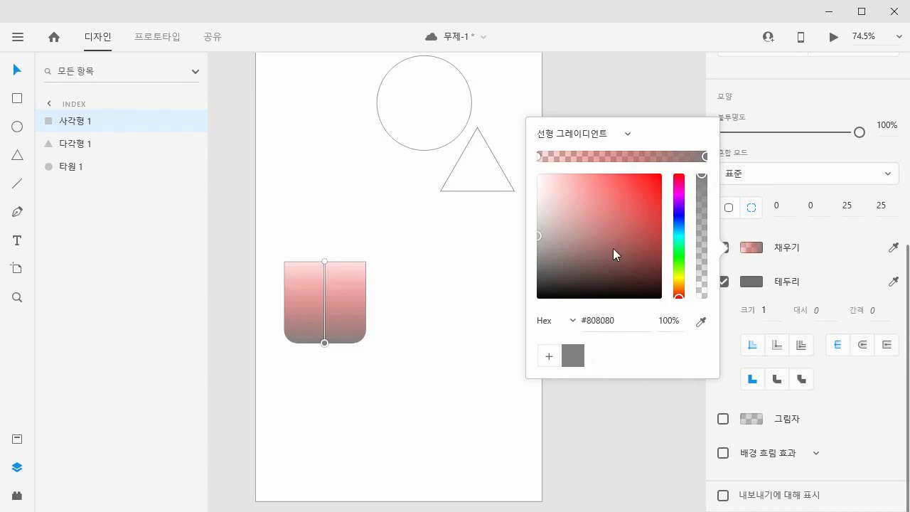
# Step: Return the square's fill to a solid colour and set it to white #FFFFFF
pyautogui.click(752, 249)
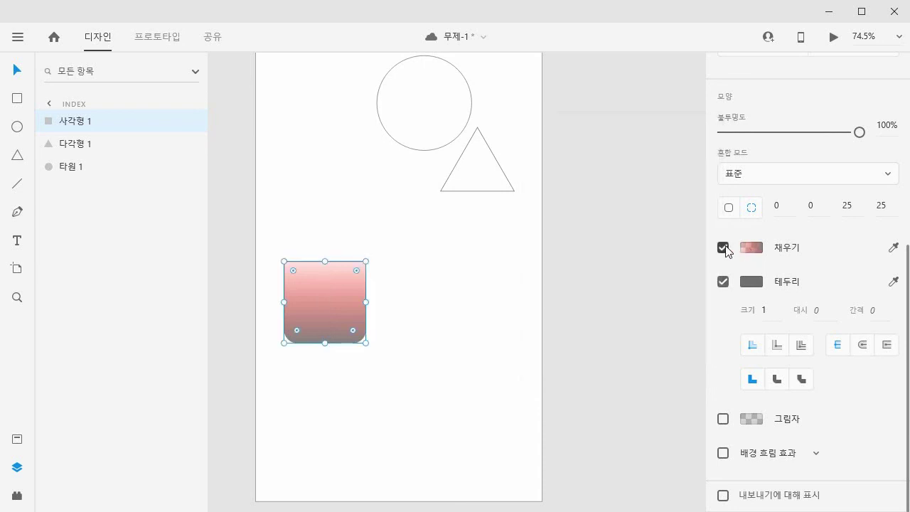
pyautogui.click(753, 247)
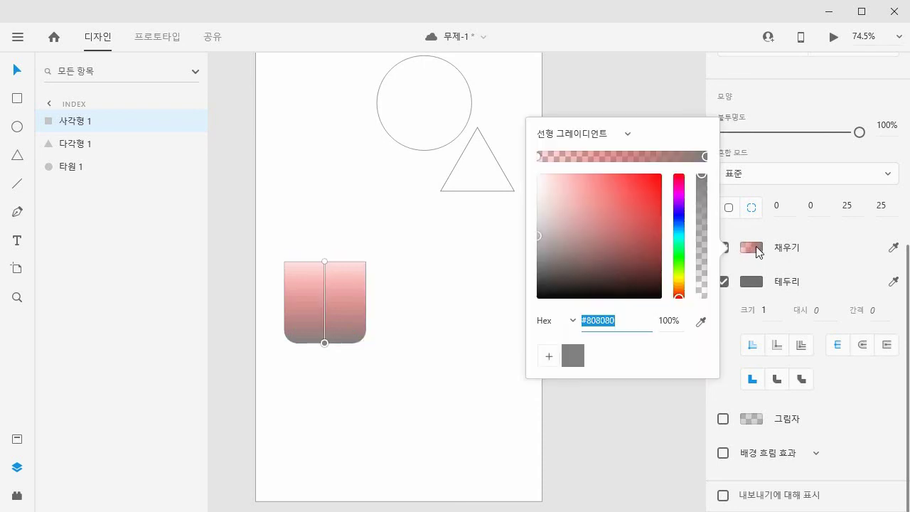
pyautogui.click(561, 142)
pyautogui.click(571, 113)
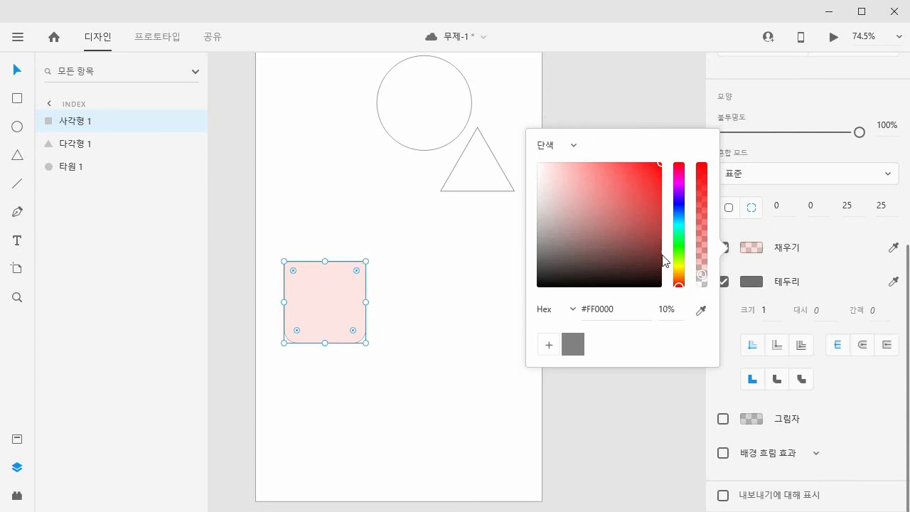
pyautogui.moveTo(660, 255); pyautogui.dragTo(465, 128)
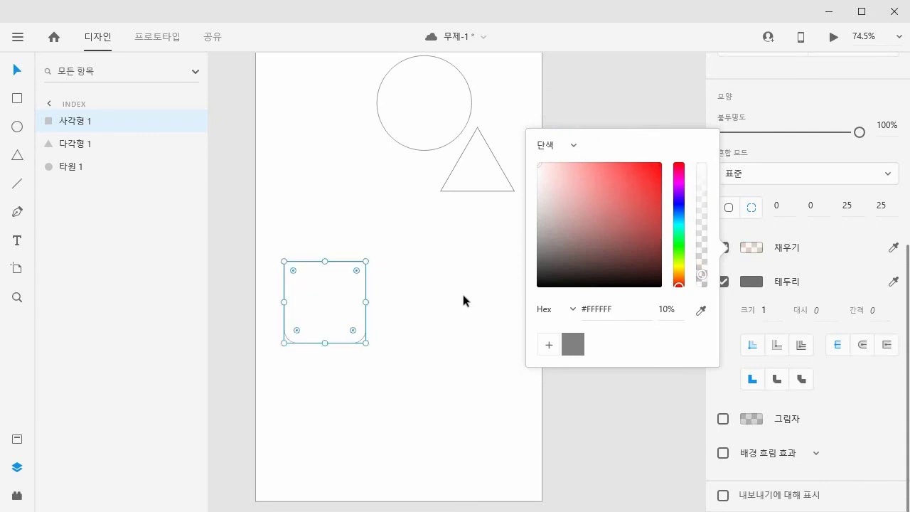
pyautogui.click(463, 293)
pyautogui.click(299, 297)
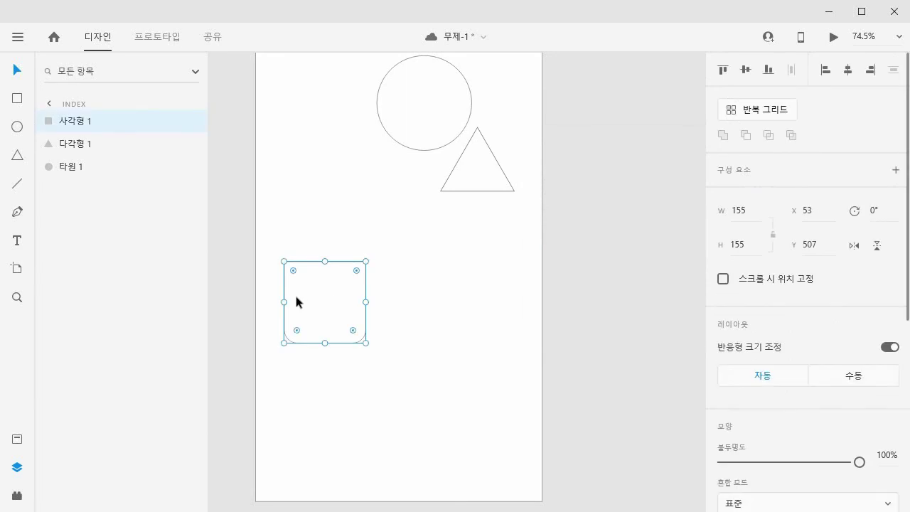
# Step: Set the triangle's number of sides to 8 to turn it into an octagon
pyautogui.click(468, 173)
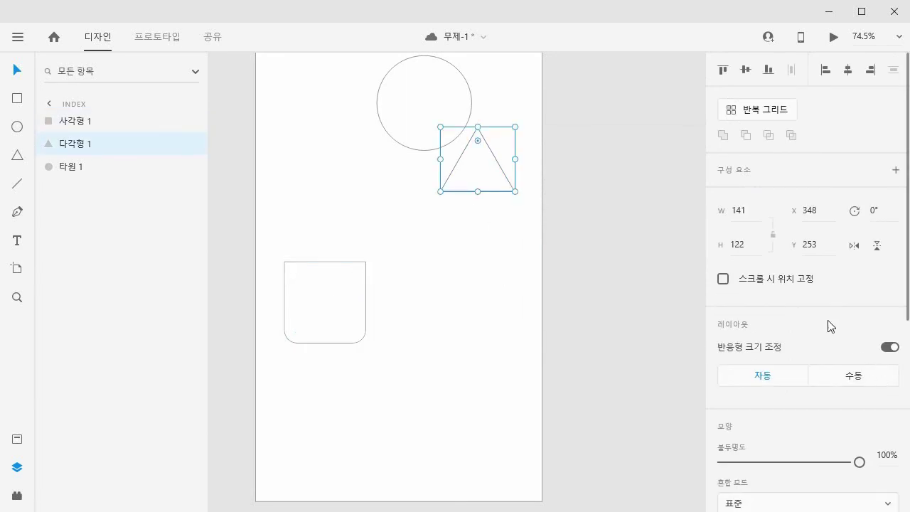
pyautogui.scroll(-5, 830, 329)
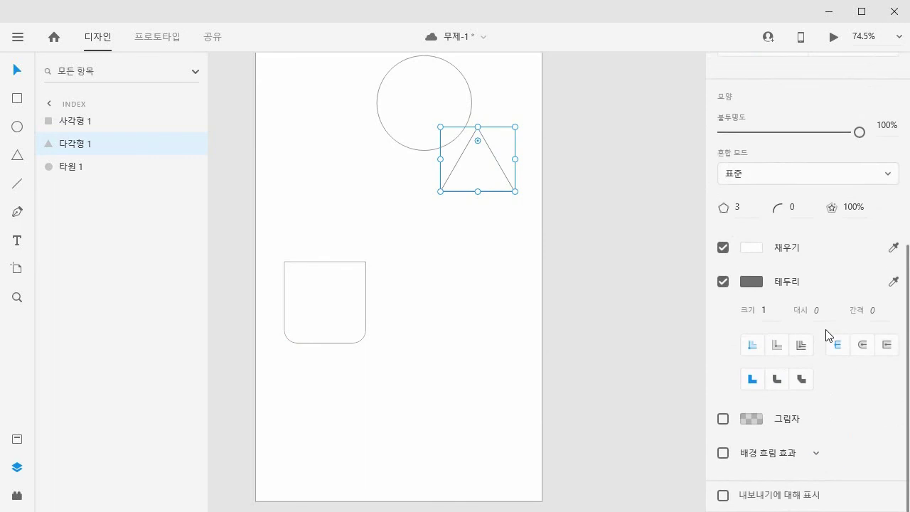
pyautogui.click(737, 208)
pyautogui.write('8')
pyautogui.press('Return')
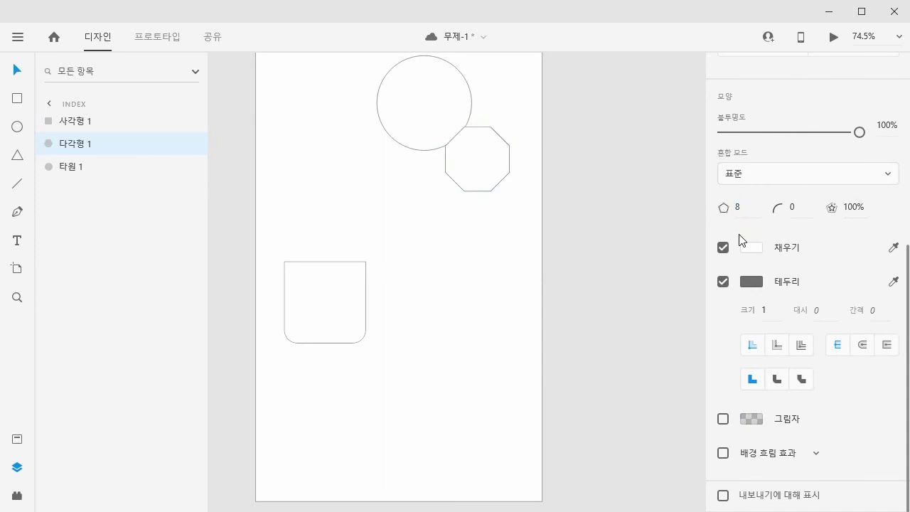
# Step: Move the octagon down clear of the circle and set its corner radius to 20
pyautogui.click(475, 148)
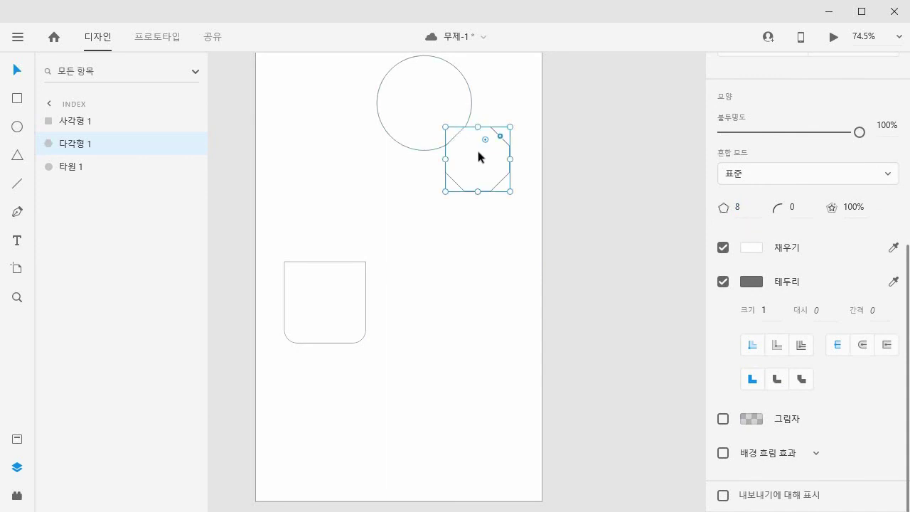
pyautogui.moveTo(479, 156); pyautogui.dragTo(474, 195)
pyautogui.click(793, 207)
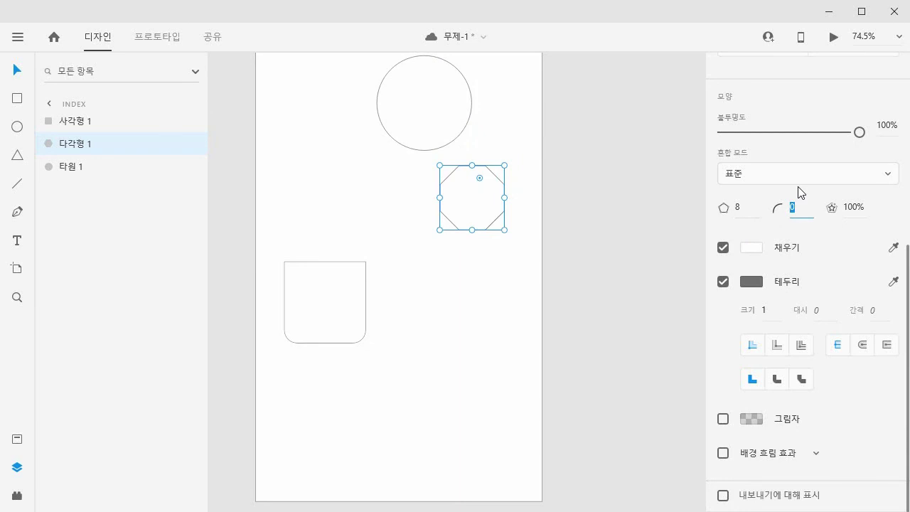
pyautogui.write('20')
pyautogui.press('Return')
pyautogui.click(453, 188)
pyautogui.click(467, 302)
pyautogui.click(486, 208)
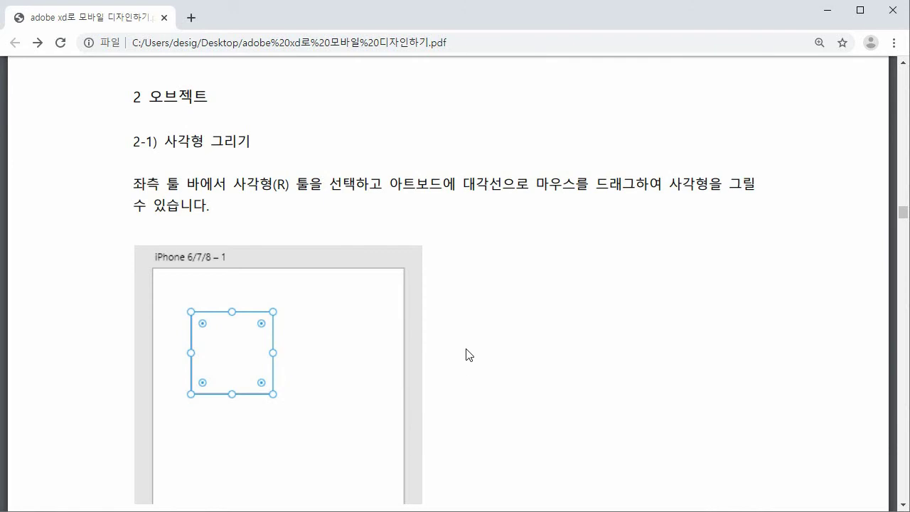
# Step: Read through the PDF guide's object chapter, from drawing rectangles to the section on working with text
pyautogui.scroll(-4, 467, 353)
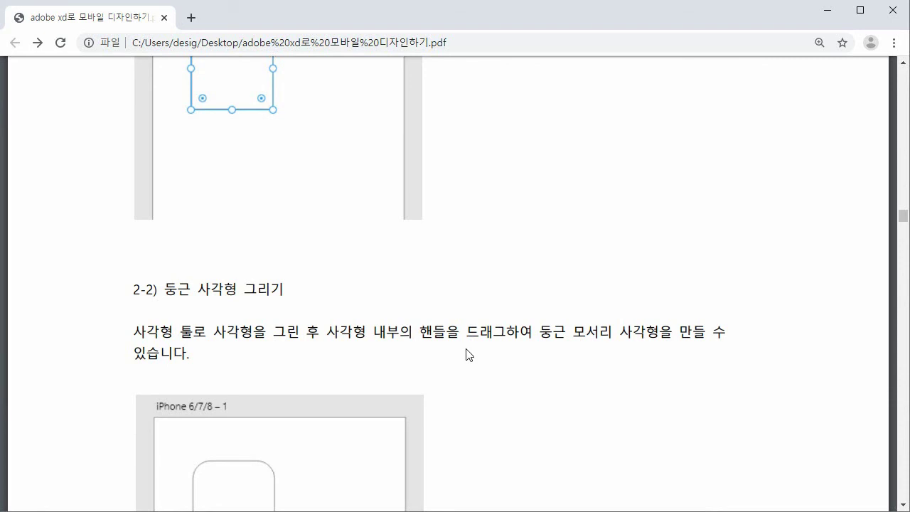
pyautogui.scroll(-20, 467, 354)
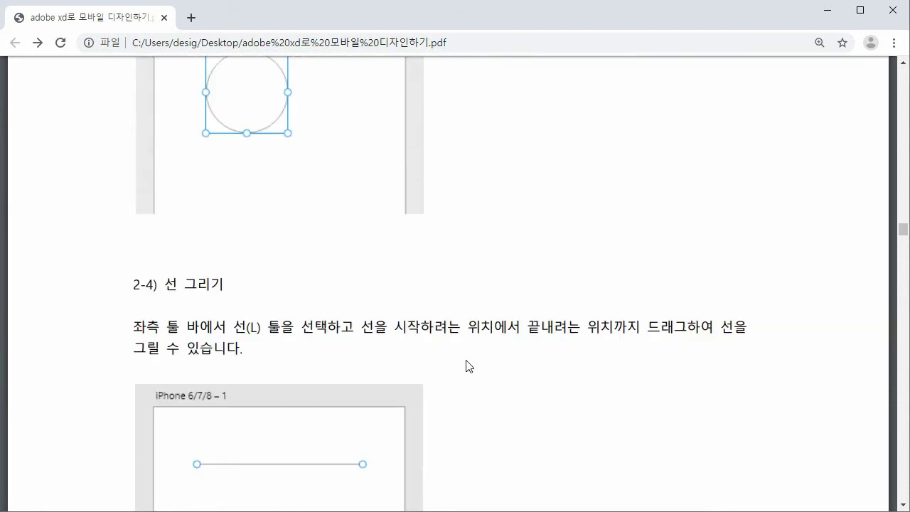
pyautogui.scroll(-2, 467, 354)
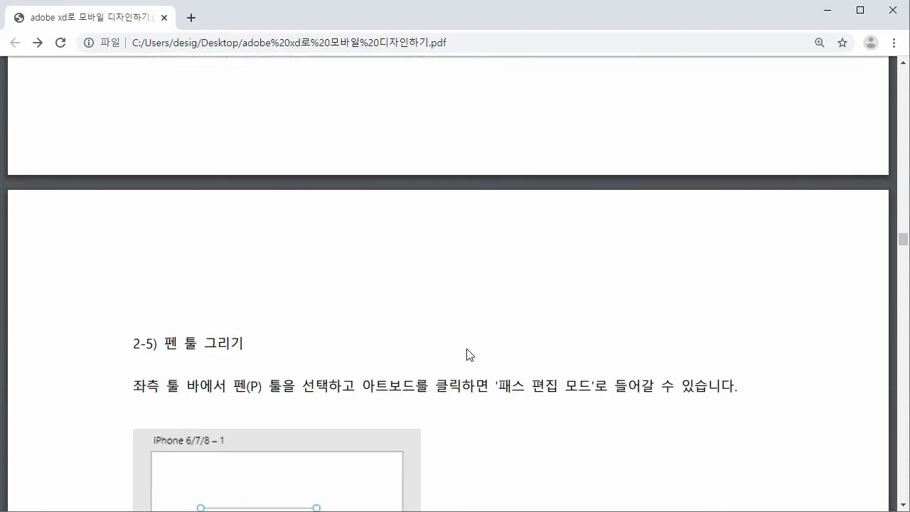
pyautogui.scroll(-10, 467, 353)
pyautogui.scroll(2, 478, 354)
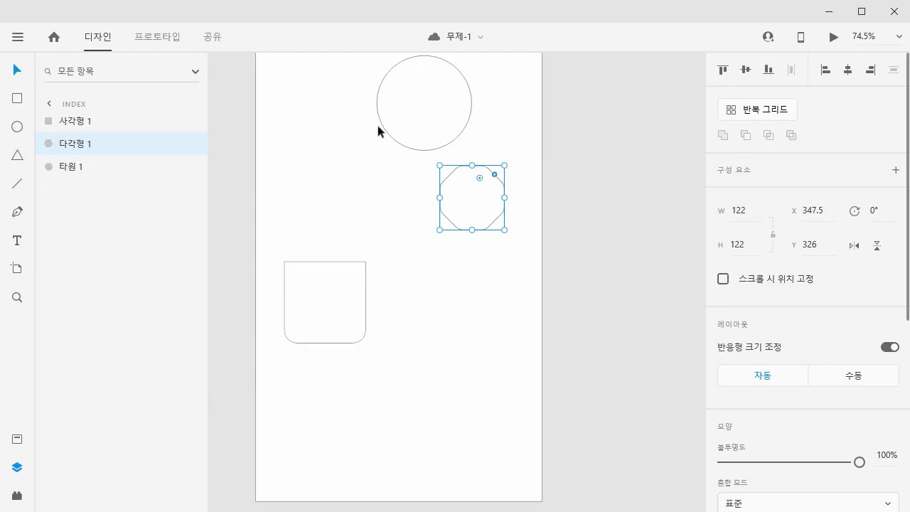
# Step: Delete the square, the octagon and the circle together to empty the artboard
pyautogui.click(17, 240)
pyautogui.click(17, 69)
pyautogui.moveTo(289, 77); pyautogui.dragTo(519, 401)
pyautogui.press('Delete')
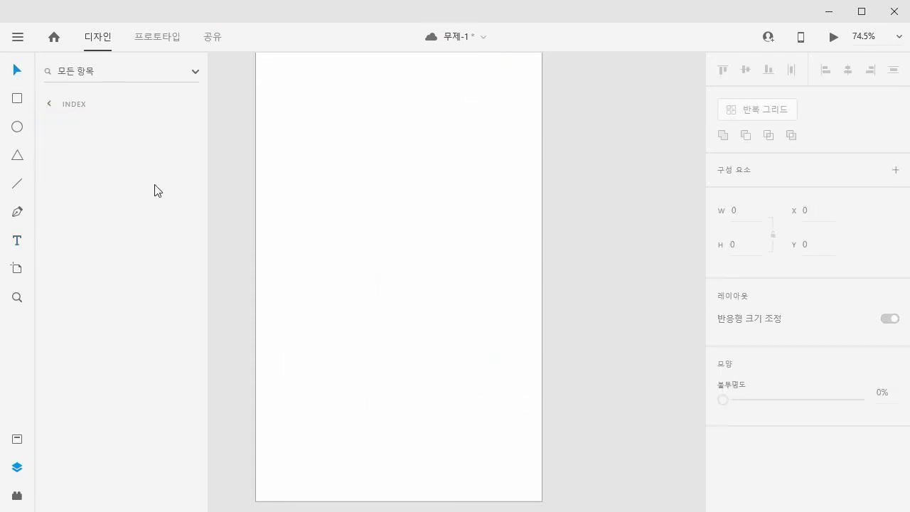
# Step: Add a two-line point text to the artboard with "text1" on the first line and "text2 text2" on the second
pyautogui.click(27, 238)
pyautogui.click(297, 173)
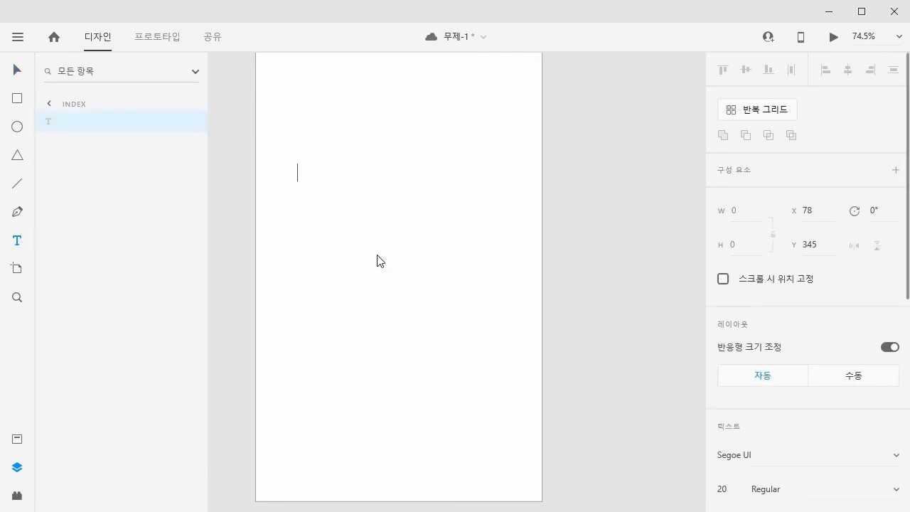
pyautogui.write('text1')
pyautogui.press('Return')
pyautogui.write('text2 text2')
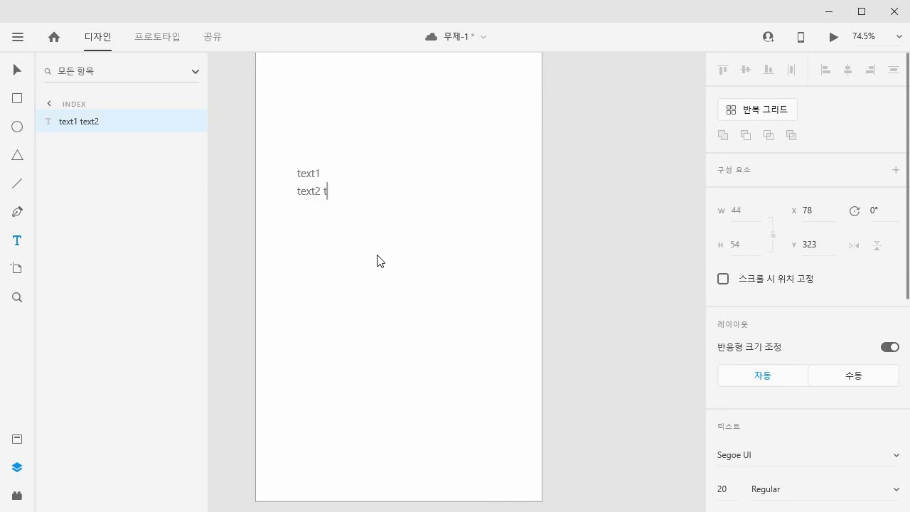
pyautogui.click(17, 69)
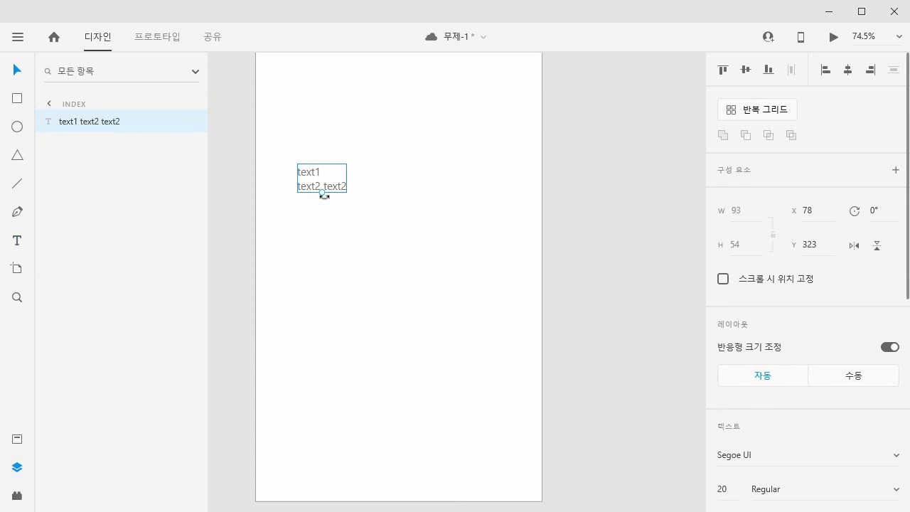
# Step: Move the two-line text down and further into the artboard, to about X 151, Y 387
pyautogui.moveTo(343, 187); pyautogui.dragTo(382, 222)
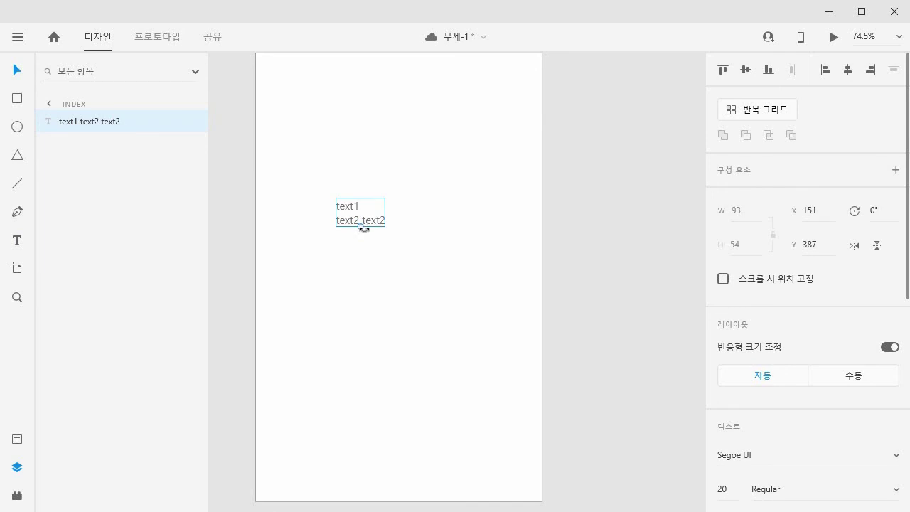
pyautogui.hotkey('ctrl', '=')
pyautogui.hotkey('ctrl', '=')
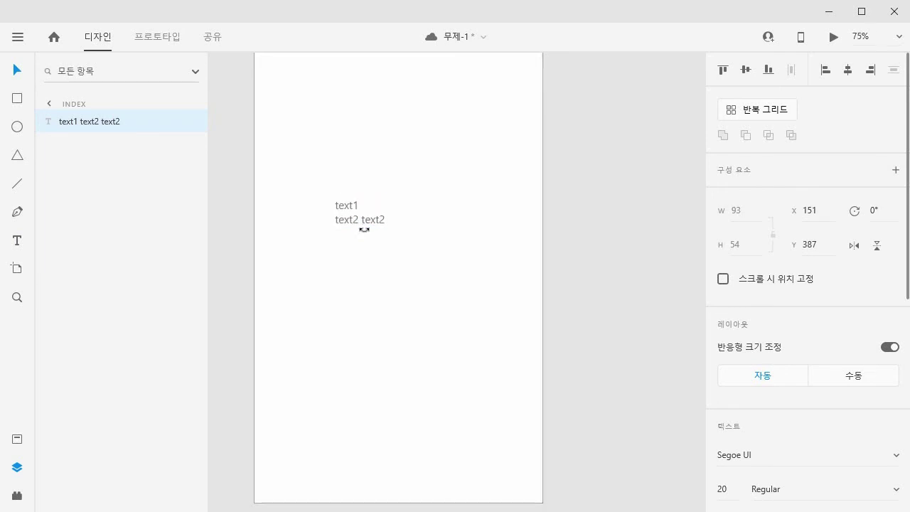
pyautogui.scroll(3, 272, 227)
pyautogui.hscroll(-3, 408, 344)
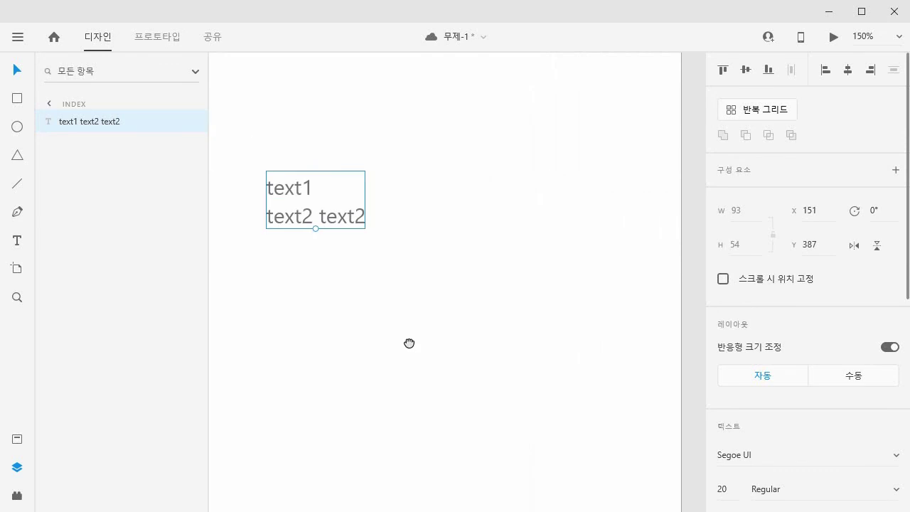
pyautogui.moveTo(387, 288); pyautogui.dragTo(374, 286)
pyautogui.hotkey('ctrl', 'z')
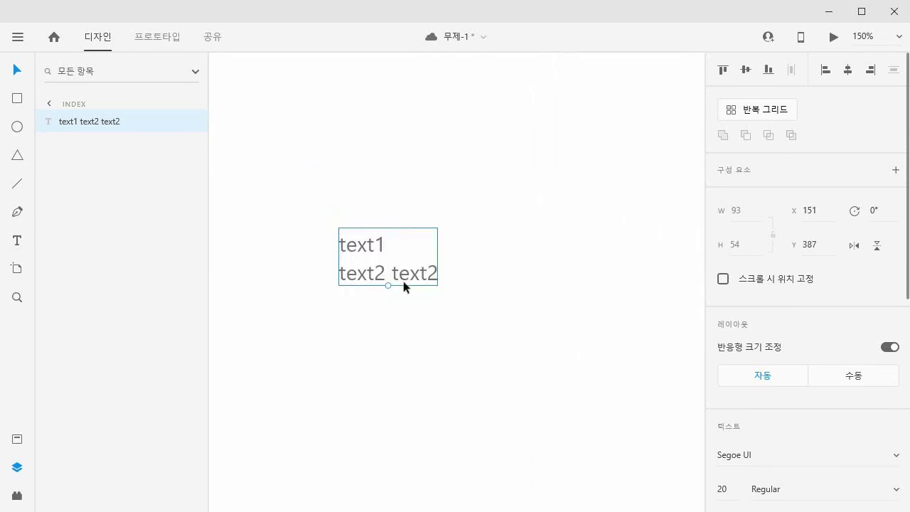
pyautogui.doubleClick(371, 247)
pyautogui.click(391, 246)
pyautogui.moveTo(392, 246); pyautogui.dragTo(333, 250)
pyautogui.scroll(-2, 754, 460)
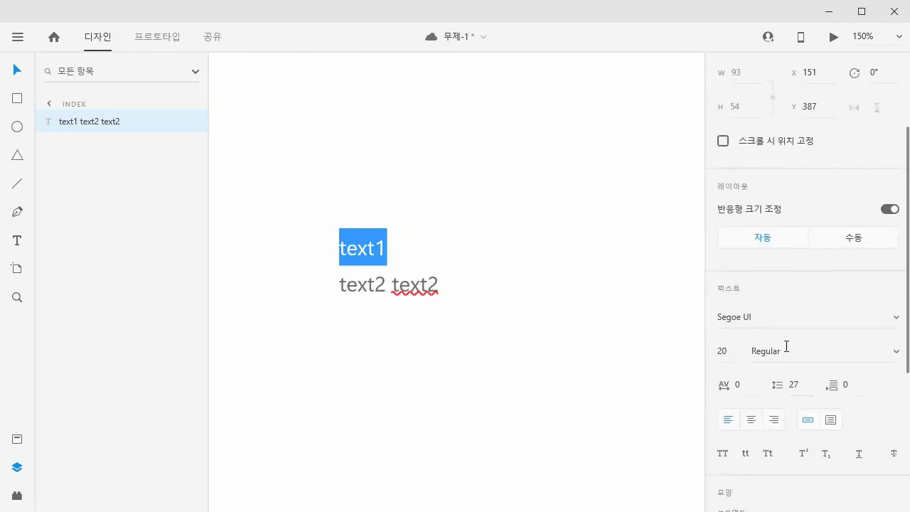
pyautogui.press('Escape')
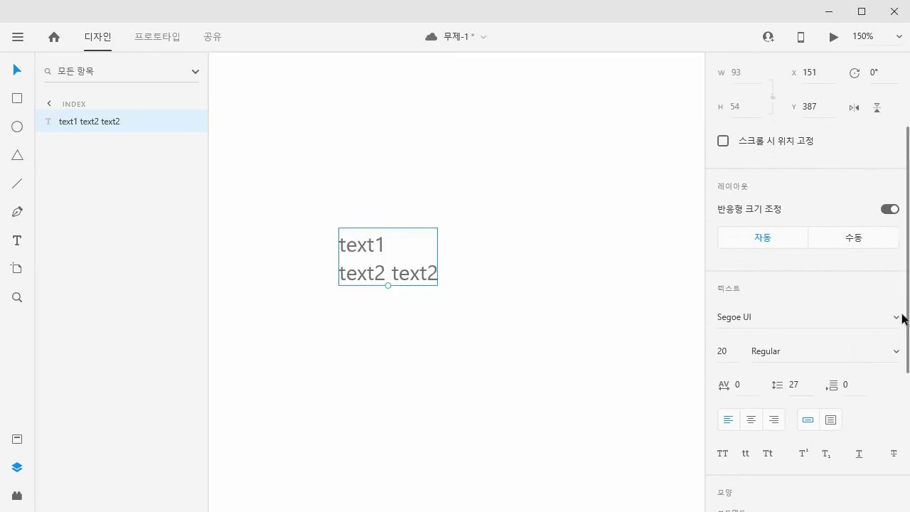
# Step: Set the font of only the first line, "text1", to Trebuchet MS
pyautogui.doubleClick(380, 256)
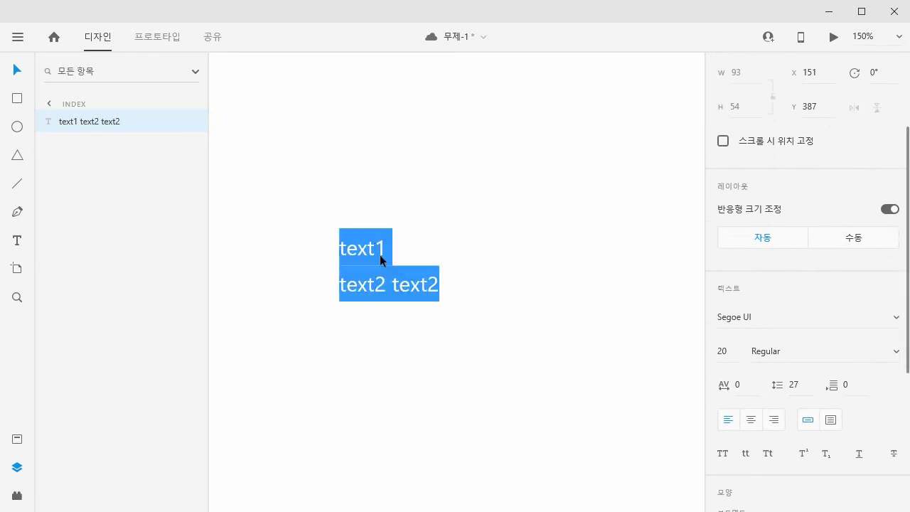
pyautogui.click(412, 260)
pyautogui.doubleClick(360, 252)
pyautogui.click(894, 318)
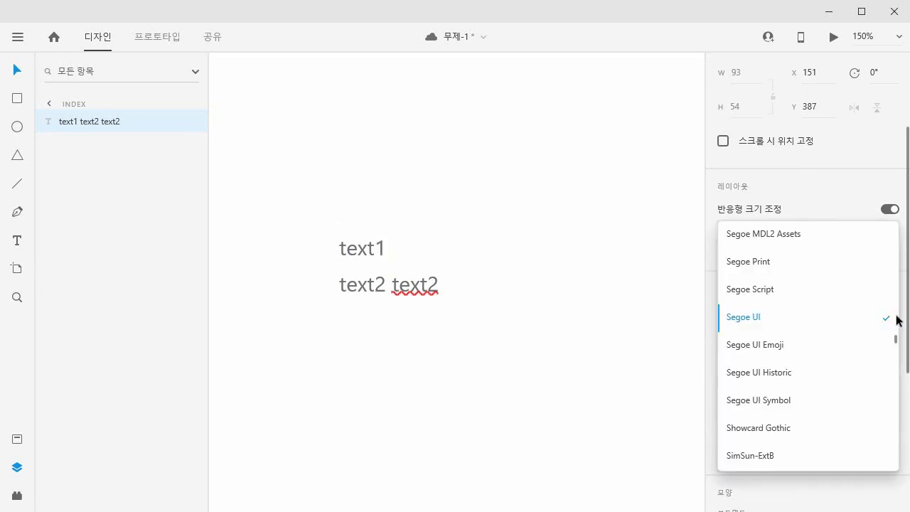
pyautogui.scroll(-6, 804, 384)
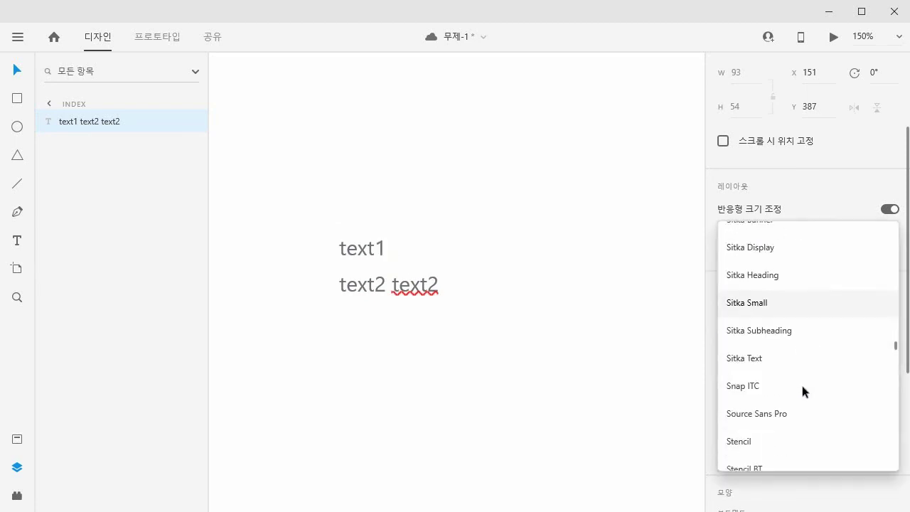
pyautogui.scroll(-3, 802, 388)
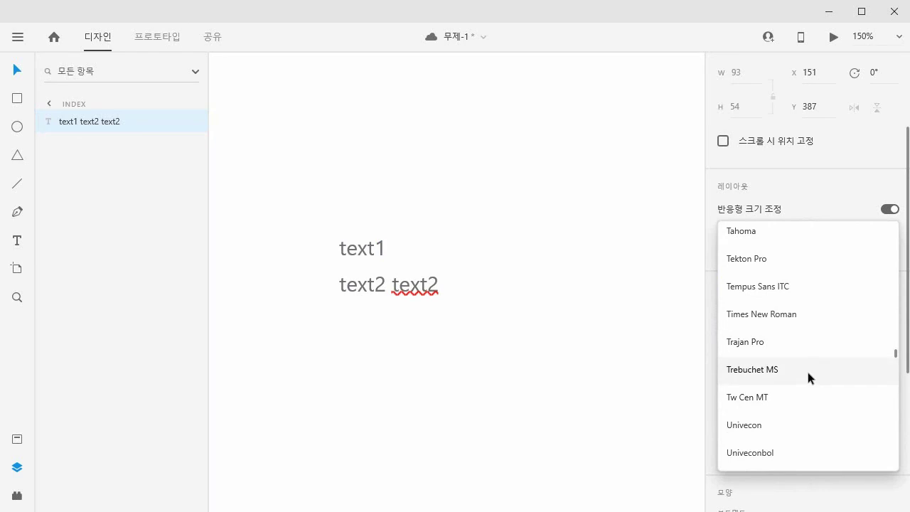
pyautogui.click(808, 369)
pyautogui.press('Escape')
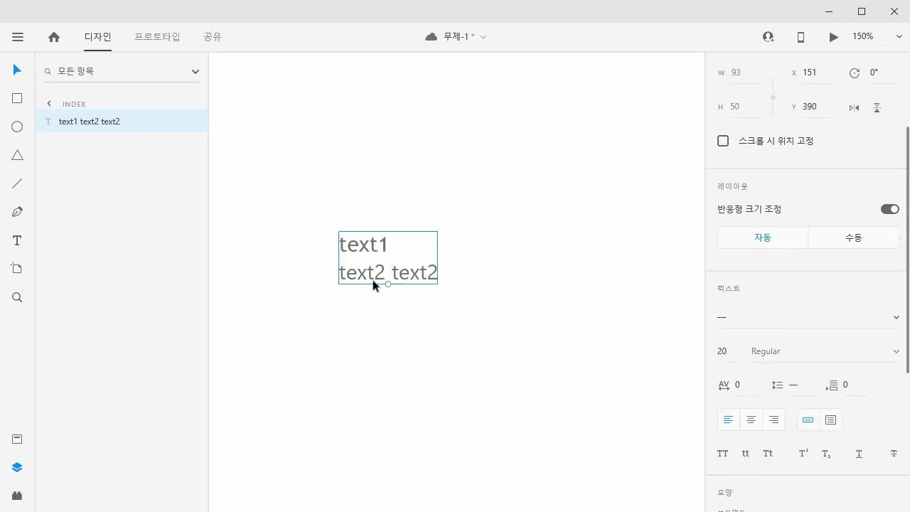
# Step: Set the font of the second line, "text2 text2", to Trajan Pro
pyautogui.click(370, 339)
pyautogui.doubleClick(380, 277)
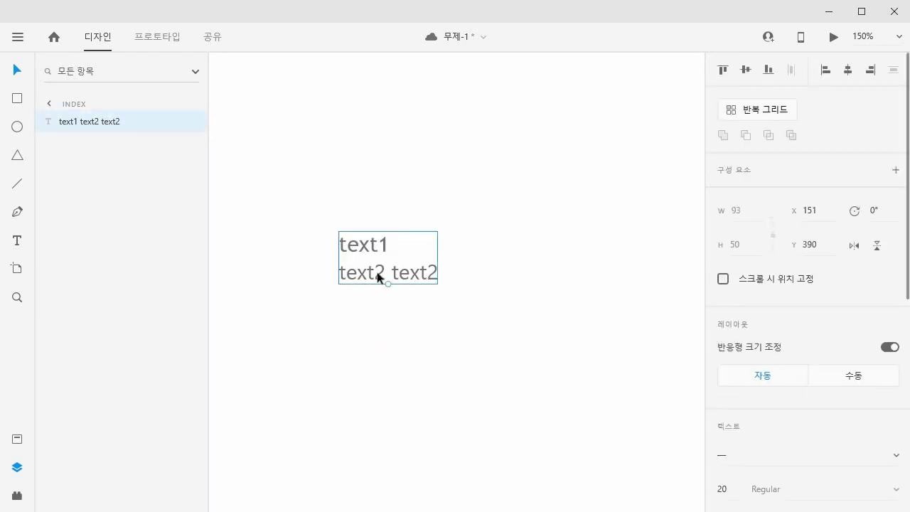
pyautogui.tripleClick(380, 280)
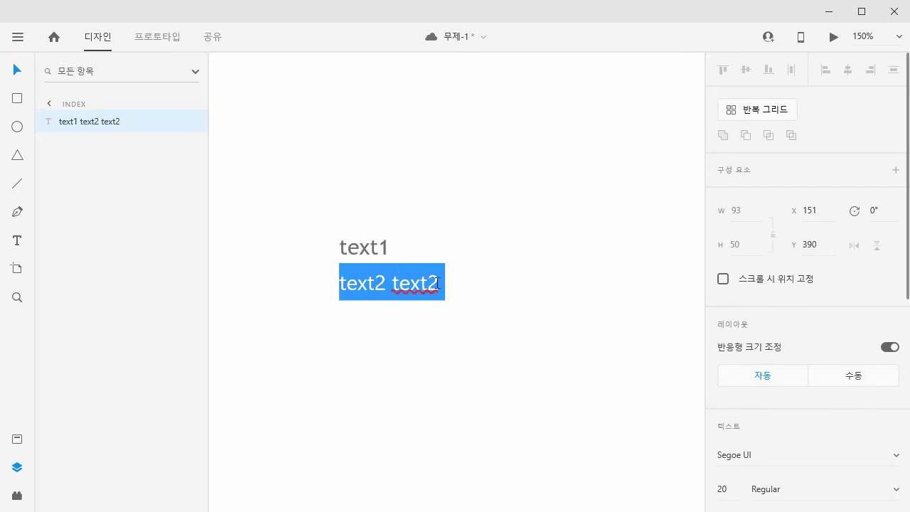
pyautogui.scroll(-5, 819, 342)
pyautogui.scroll(3, 808, 350)
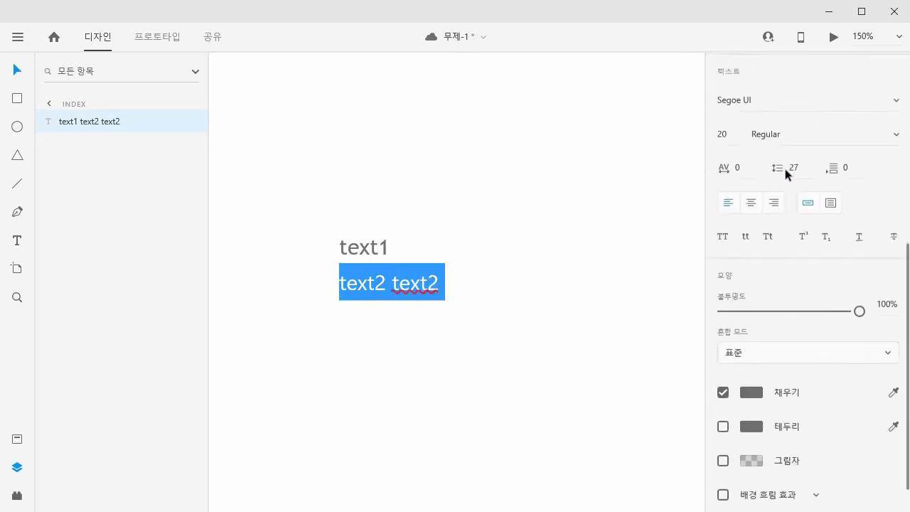
pyautogui.click(895, 197)
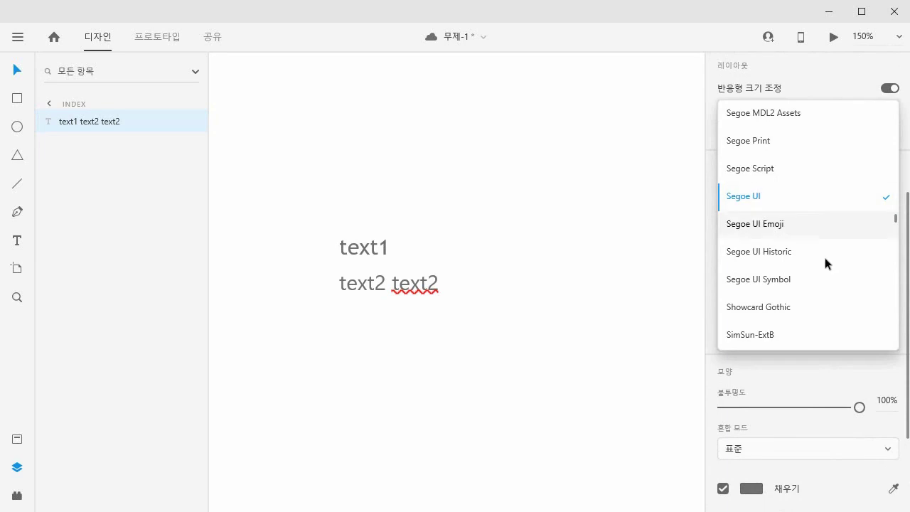
pyautogui.scroll(-10, 806, 321)
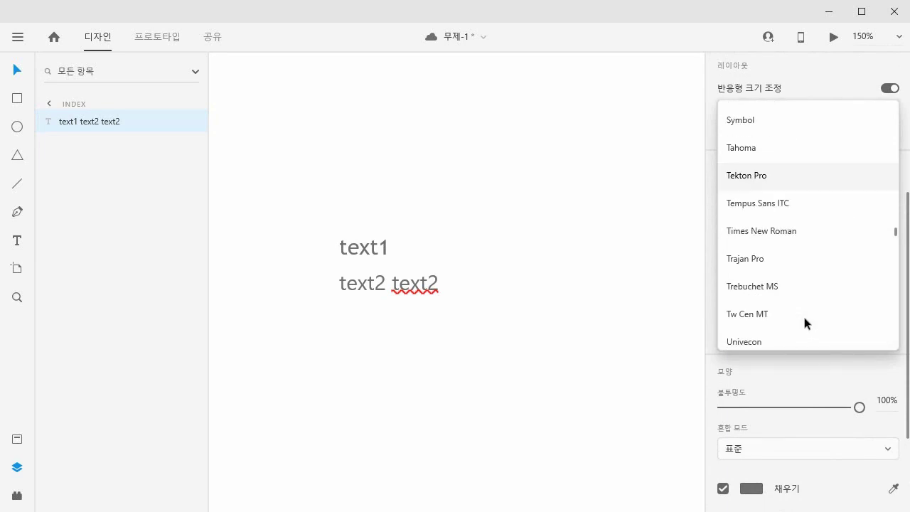
pyautogui.scroll(2, 803, 313)
pyautogui.click(775, 182)
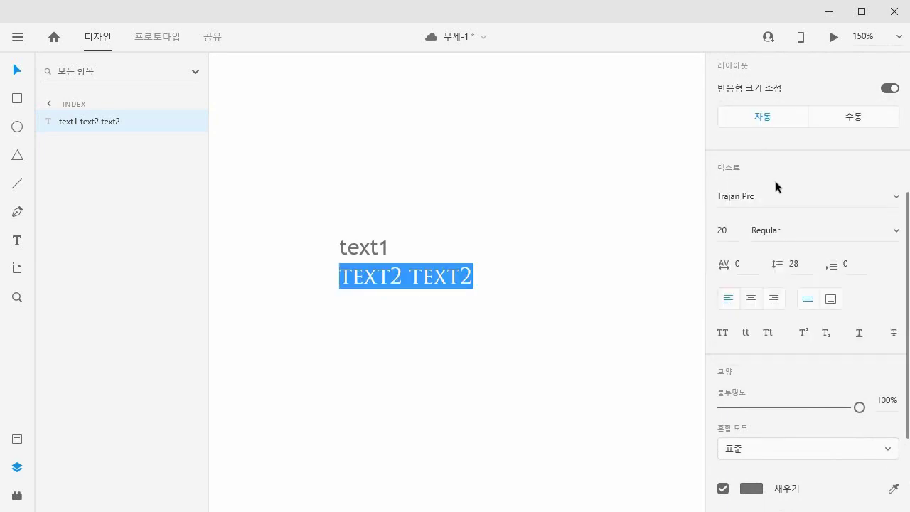
pyautogui.press('Escape')
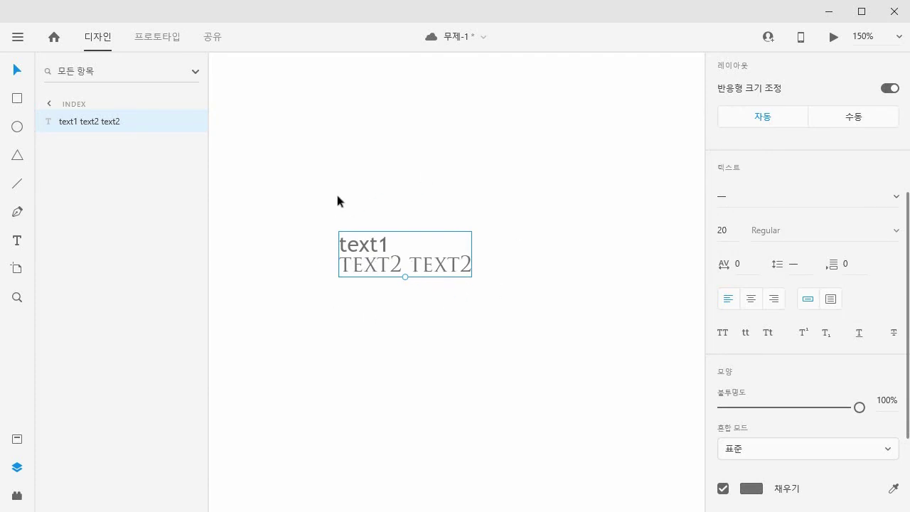
# Step: Draw a large area text box around the existing two-line text and leave it without any text
pyautogui.click(21, 240)
pyautogui.moveTo(300, 150); pyautogui.dragTo(621, 419)
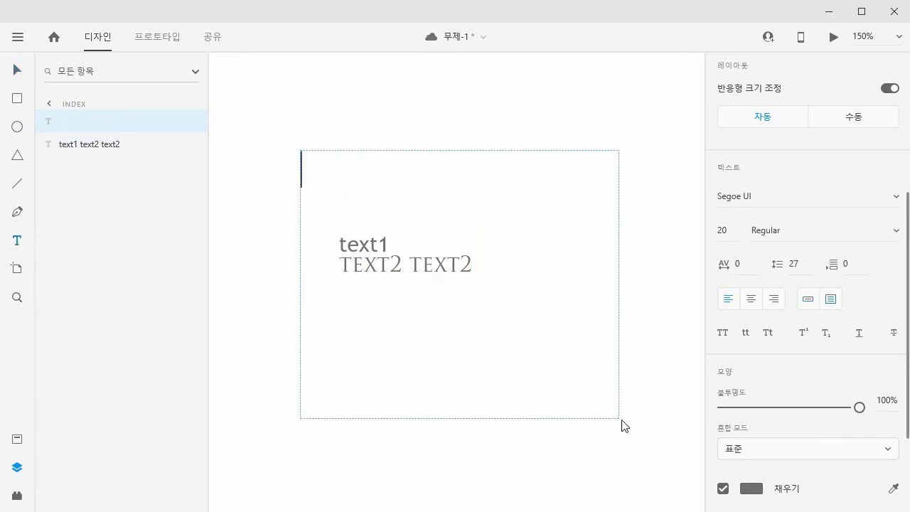
pyautogui.click(16, 71)
# Step: Delete the two-line text from the artboard, and switch to the PDF guide in Chrome to read on from section 2-6
pyautogui.moveTo(293, 118); pyautogui.dragTo(594, 421)
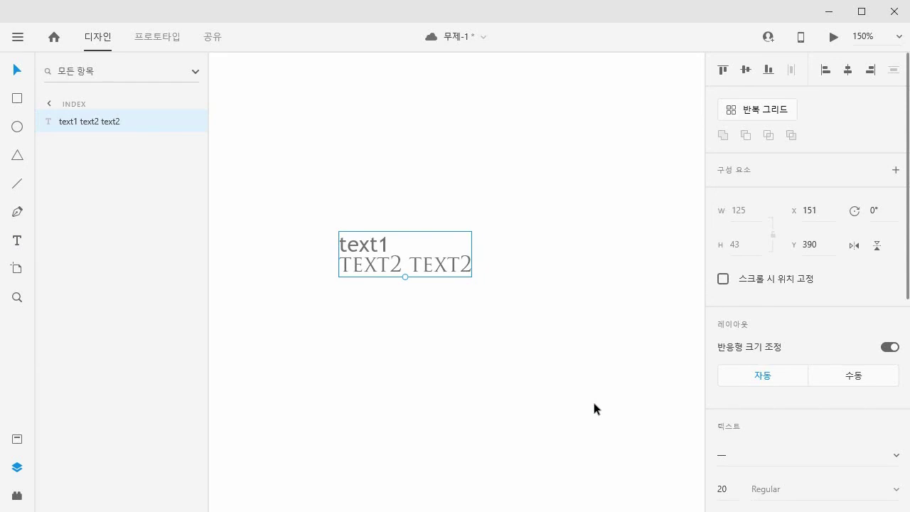
pyautogui.press('Delete')
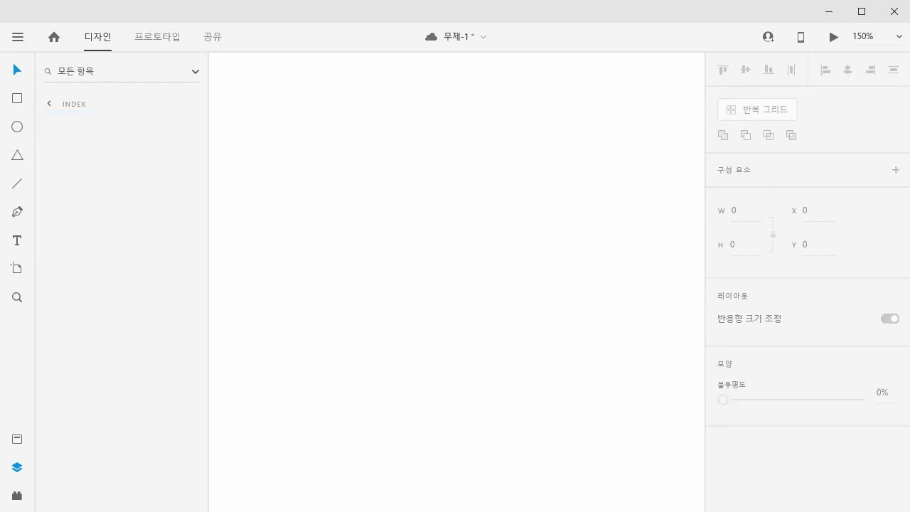
pyautogui.hotkey('alt', 'Tab')
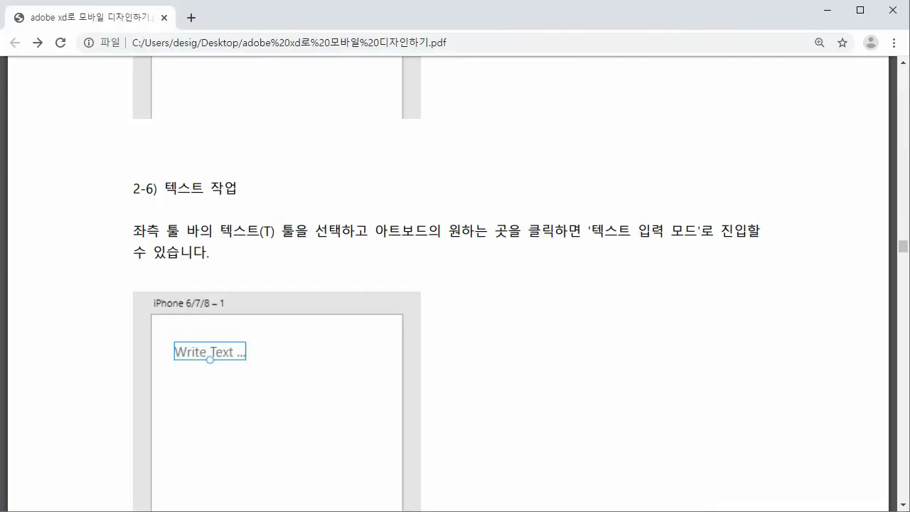
pyautogui.scroll(-8, 295, 313)
pyautogui.scroll(-6, 296, 320)
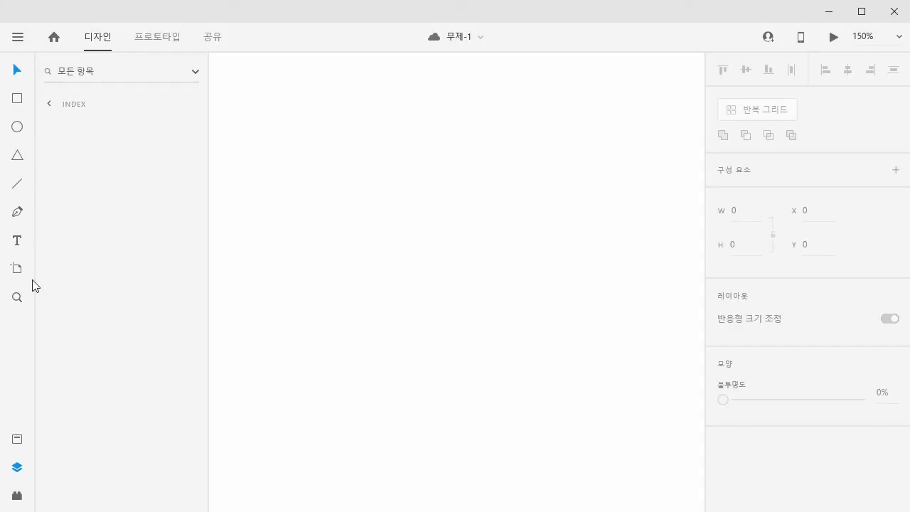
# Step: Draw a circle about 326 by 326 in the upper part of the index artboard, at about X 75, Y 91
pyautogui.hotkey('ctrl', '-')
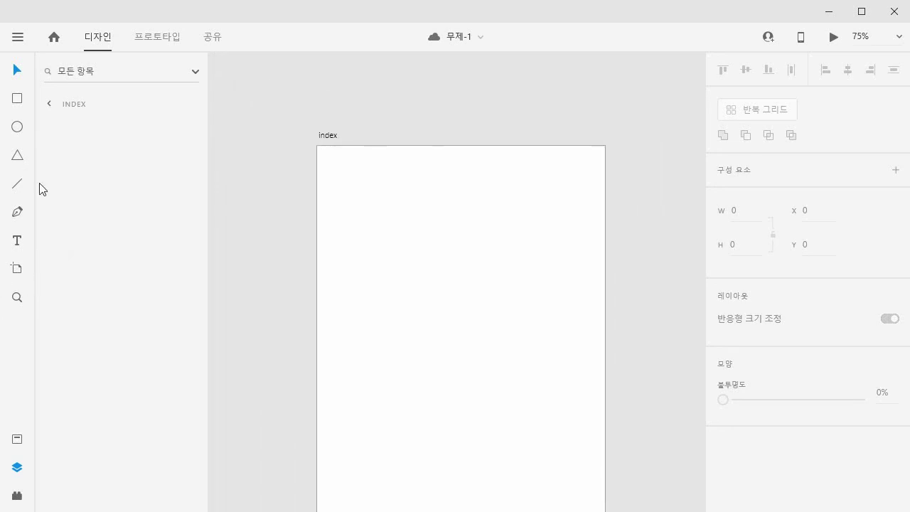
pyautogui.click(21, 128)
pyautogui.moveTo(357, 194); pyautogui.dragTo(531, 367)
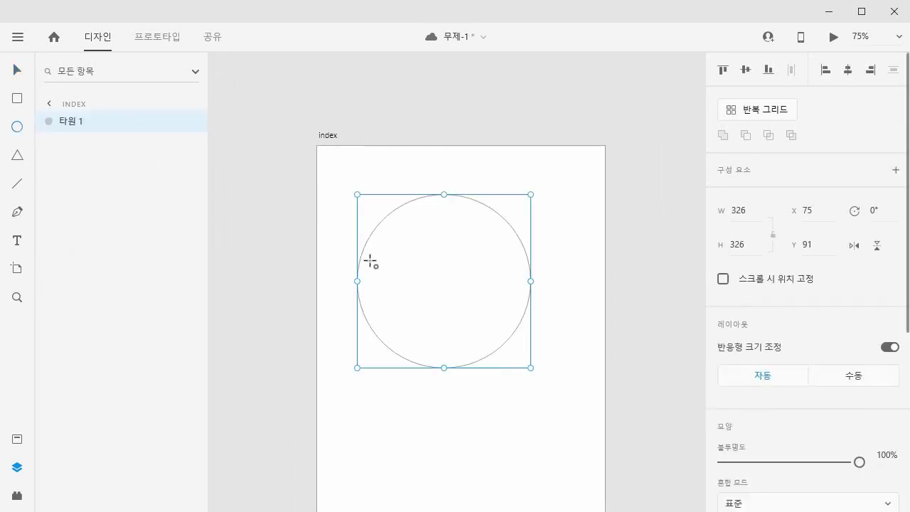
pyautogui.click(17, 69)
# Step: Turn off the circle's border and set its fill to red #FF0000 at 10% opacity
pyautogui.scroll(-3, 795, 455)
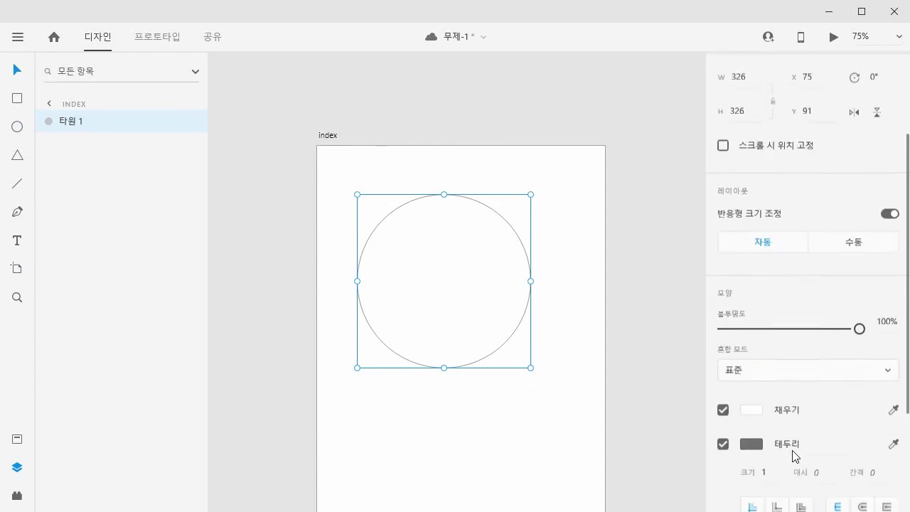
pyautogui.scroll(-4, 794, 455)
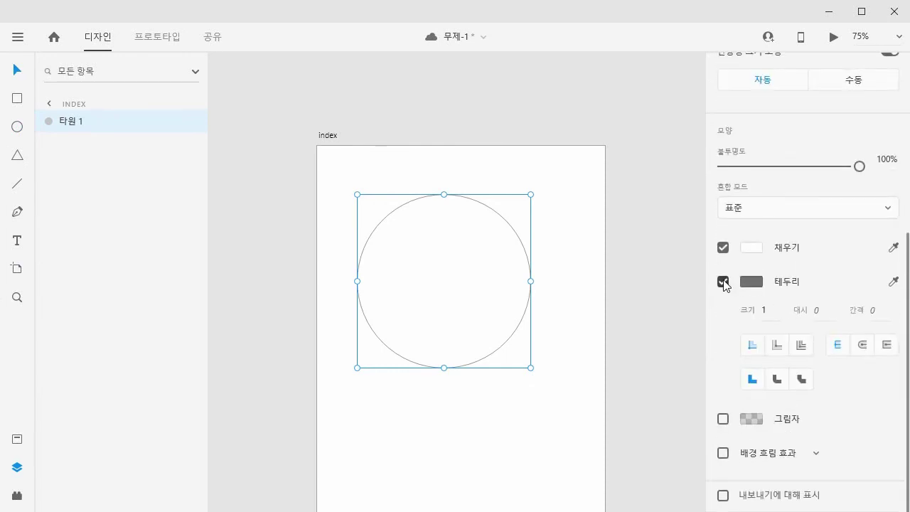
pyautogui.click(723, 281)
pyautogui.scroll(2, 740, 274)
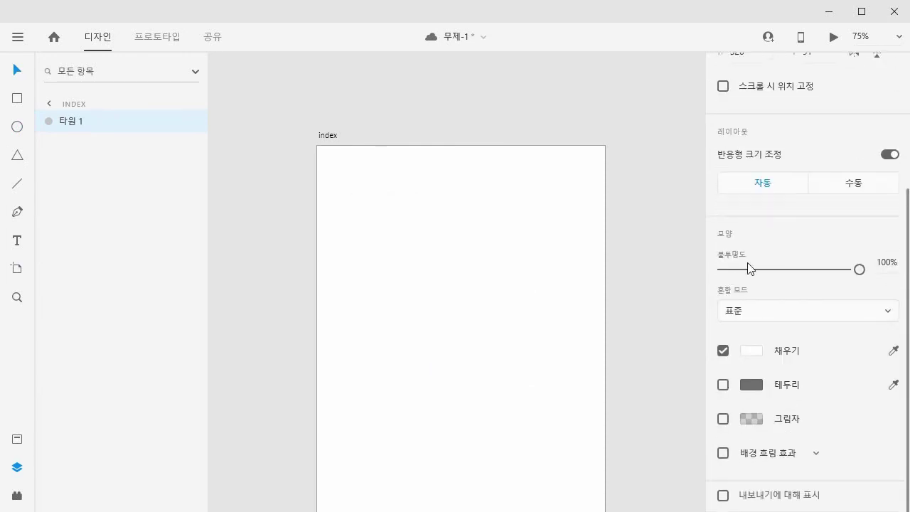
pyautogui.click(752, 350)
pyautogui.moveTo(653, 325); pyautogui.dragTo(671, 253)
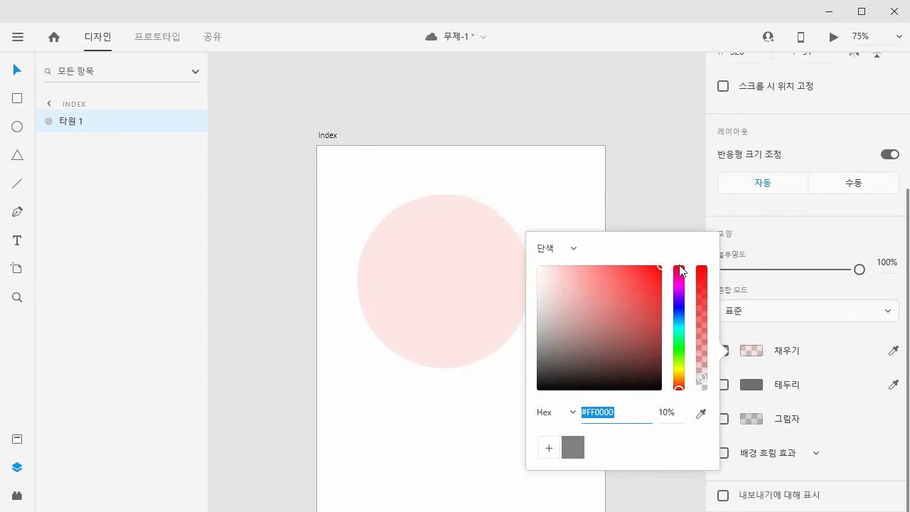
pyautogui.click(612, 209)
# Step: Raise the opacity of the circle's red fill colour to 100%
pyautogui.click(498, 302)
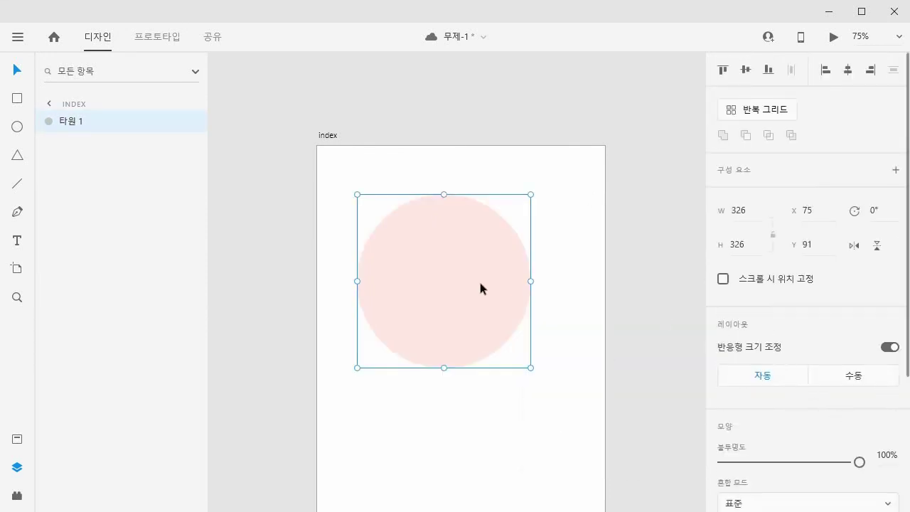
pyautogui.scroll(-3, 775, 349)
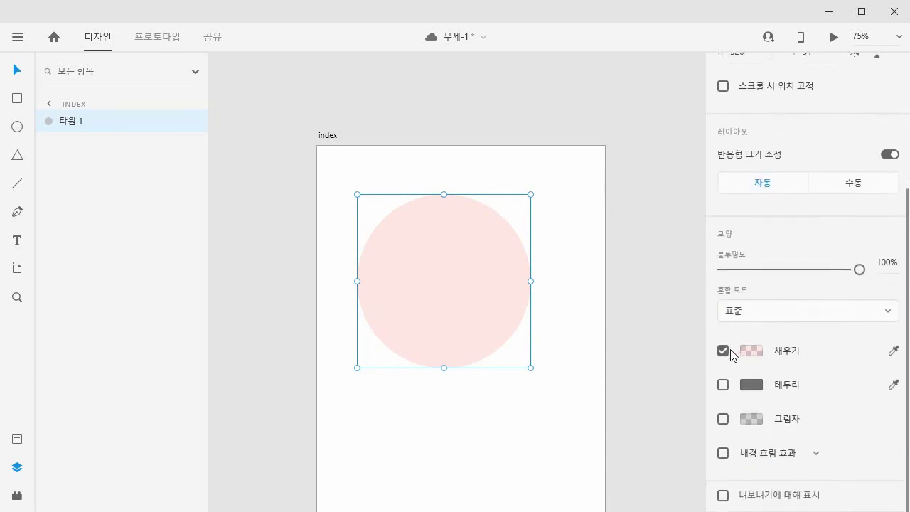
pyautogui.click(752, 351)
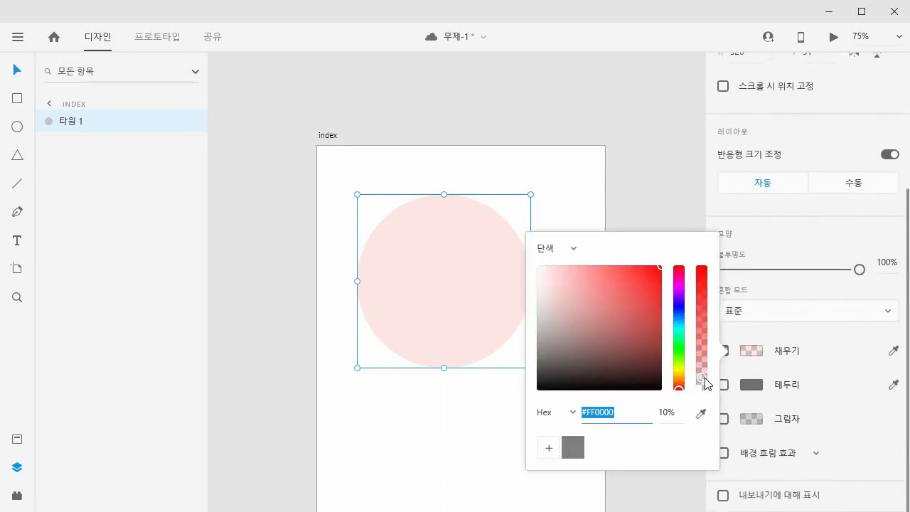
pyautogui.moveTo(703, 377); pyautogui.dragTo(702, 253)
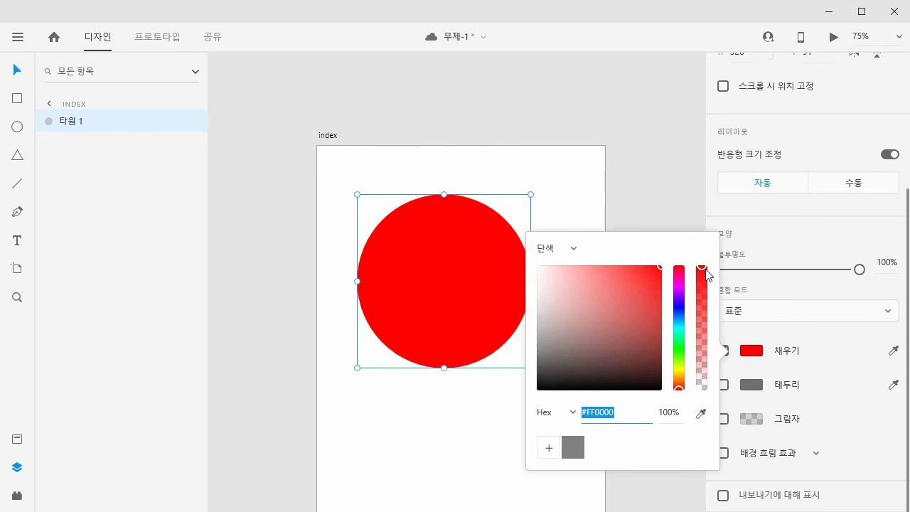
pyautogui.click(588, 197)
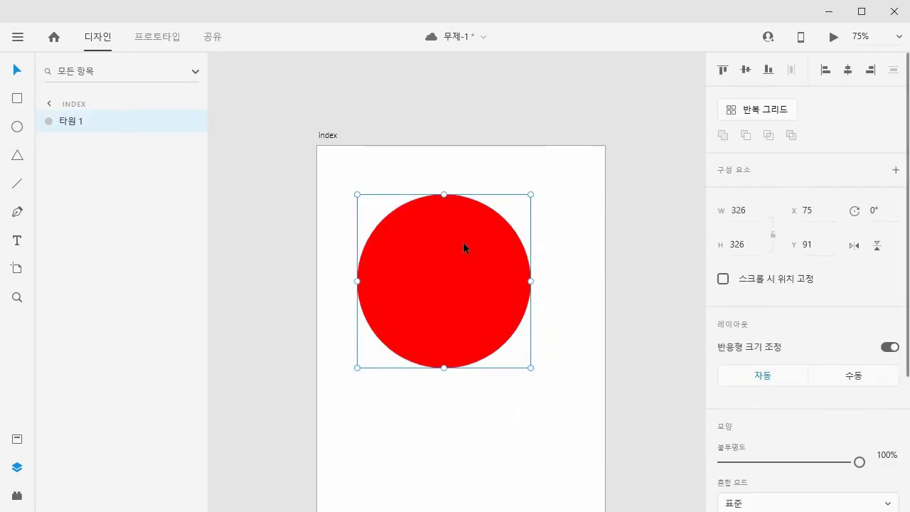
# Step: Try out the circle's overall opacity and its fill colour's opacity, returning both to 100%
pyautogui.scroll(-2, 869, 407)
pyautogui.scroll(-1, 869, 407)
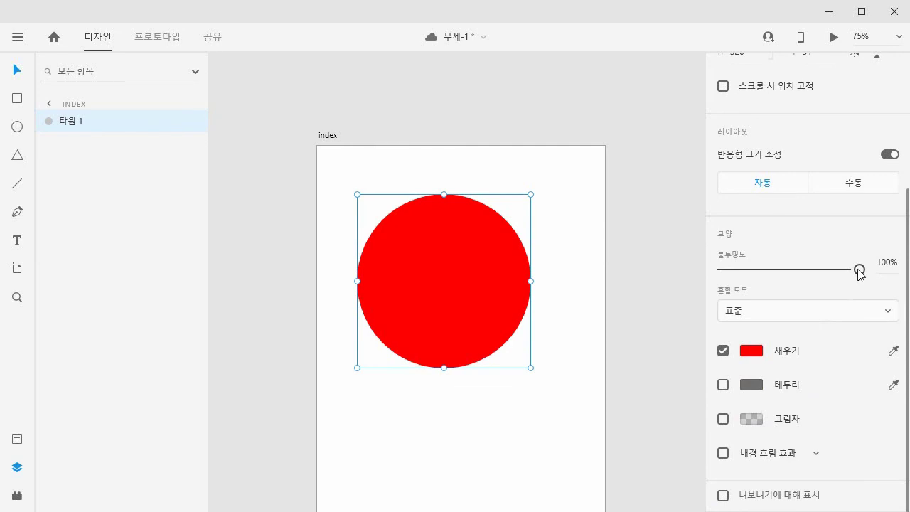
pyautogui.moveTo(858, 269); pyautogui.dragTo(906, 270)
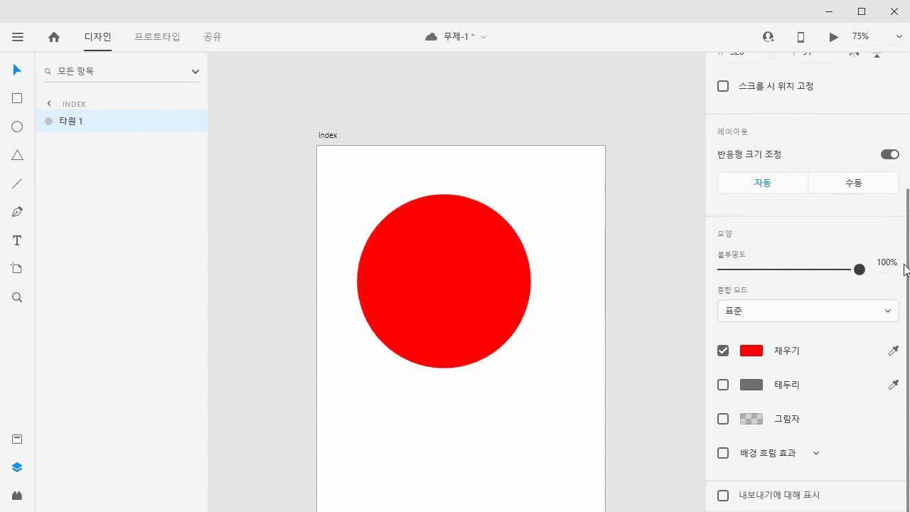
pyautogui.click(752, 350)
pyautogui.moveTo(703, 273); pyautogui.dragTo(718, 251)
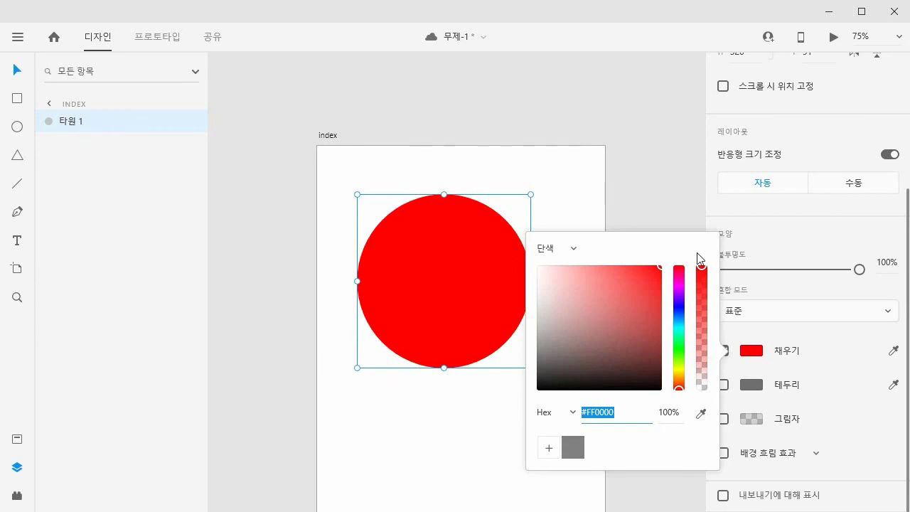
pyautogui.click(809, 291)
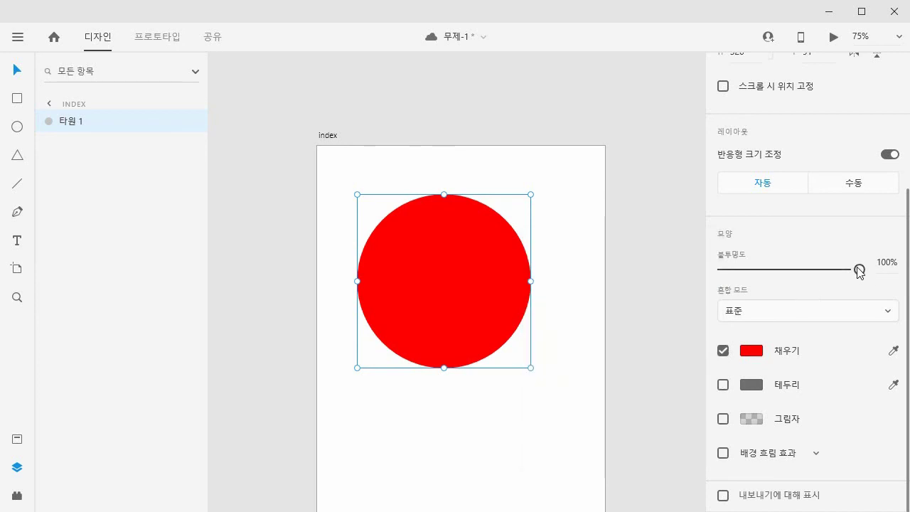
# Step: Add a shadow to the red circle and set its offset to X 1, Y 4
pyautogui.click(724, 420)
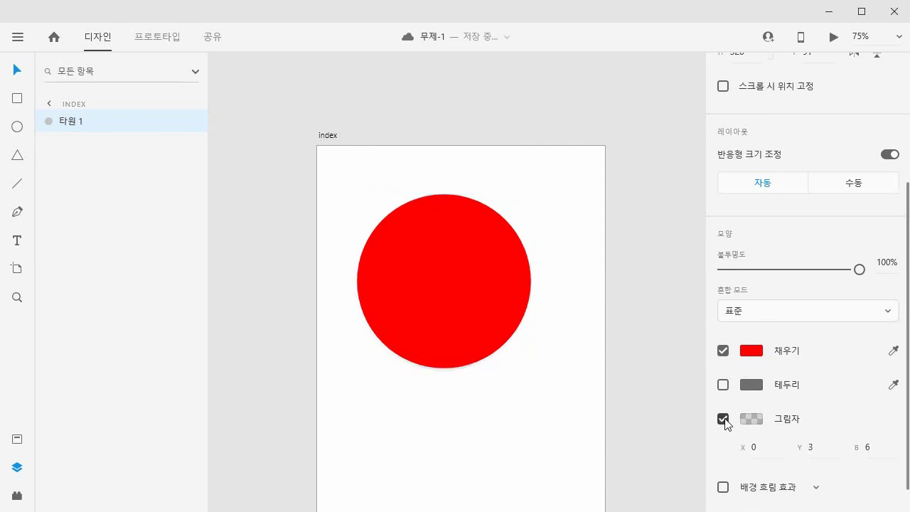
pyautogui.scroll(-1, 864, 423)
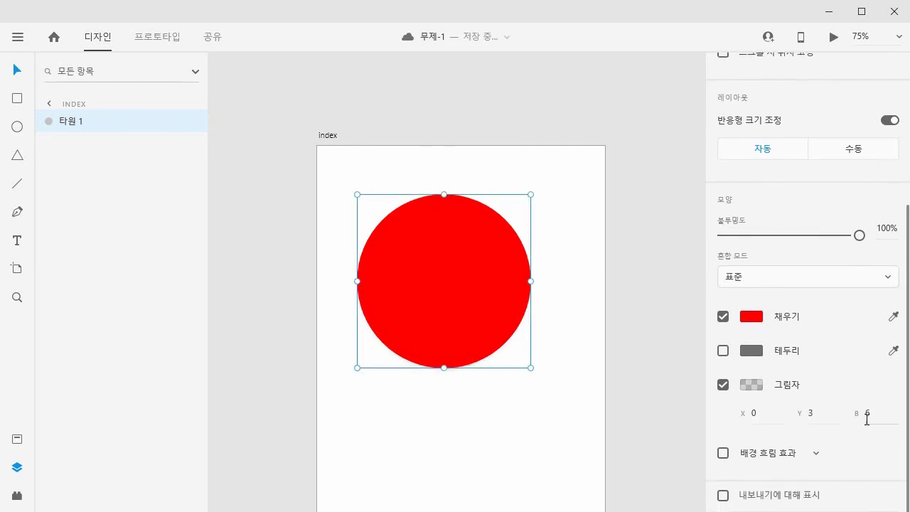
pyautogui.click(544, 333)
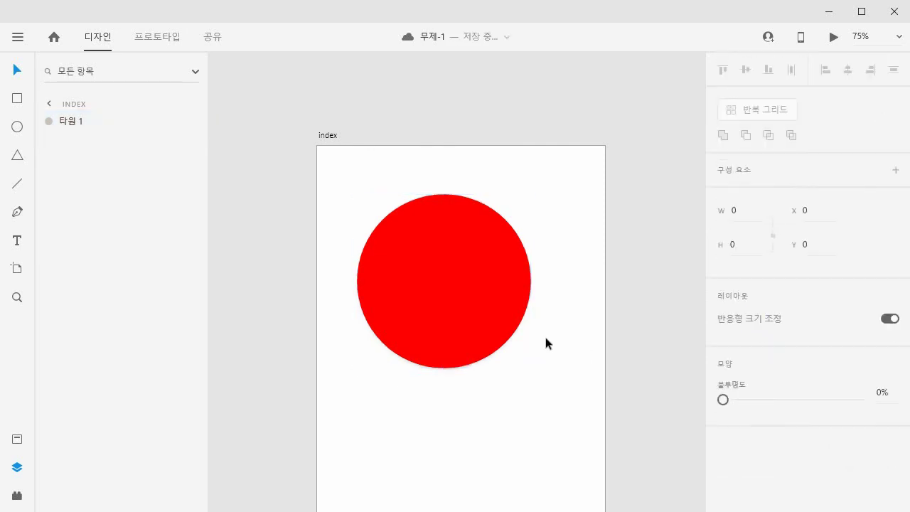
pyautogui.click(477, 329)
pyautogui.scroll(-6, 848, 424)
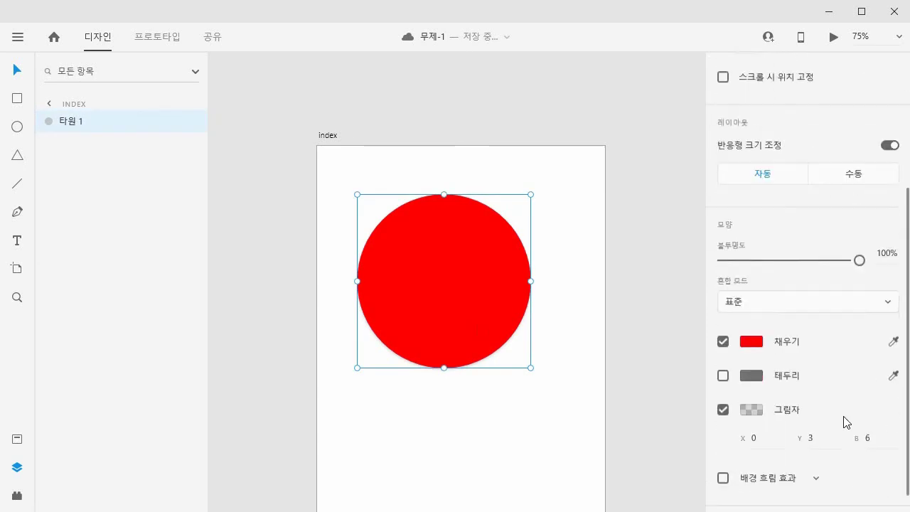
pyautogui.click(754, 413)
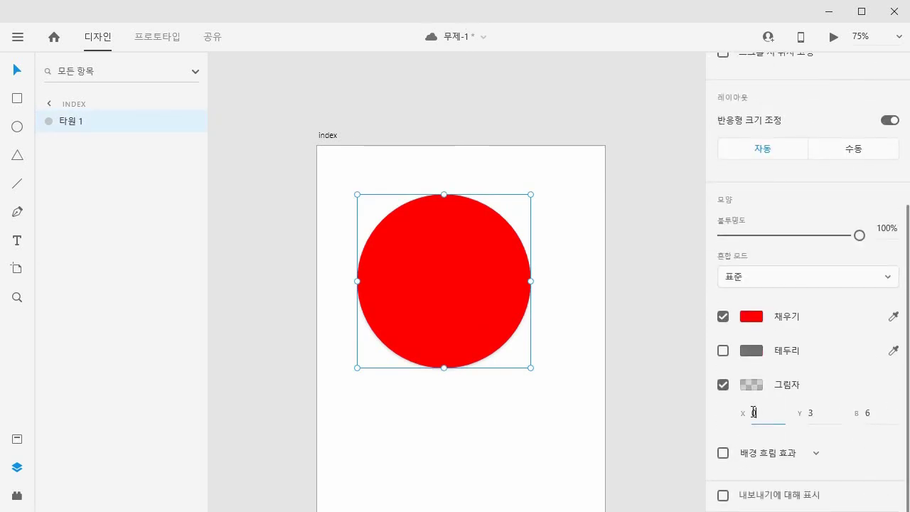
pyautogui.click(822, 413)
pyautogui.write('4')
pyautogui.click(591, 377)
# Step: Turn on the background blur effect (배경 흐림 효과) for the red circle
pyautogui.click(456, 313)
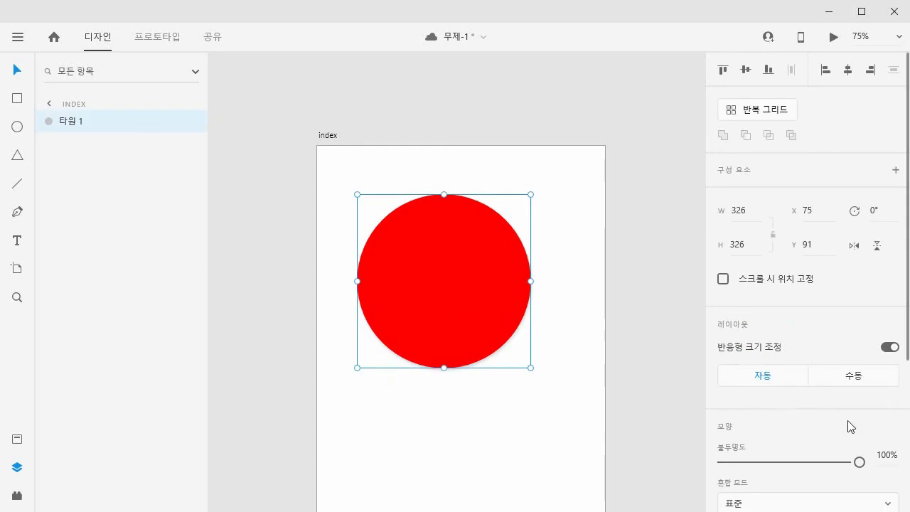
pyautogui.scroll(-3, 848, 427)
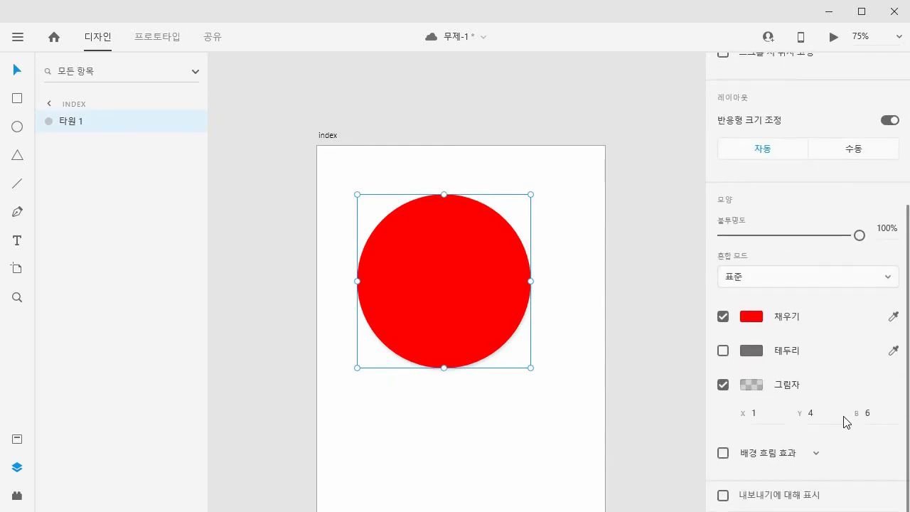
pyautogui.click(723, 453)
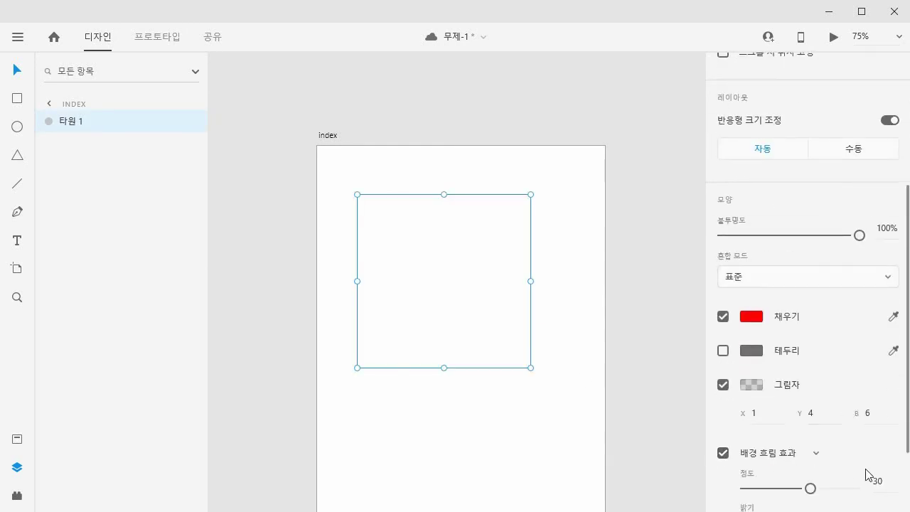
pyautogui.scroll(-2, 863, 470)
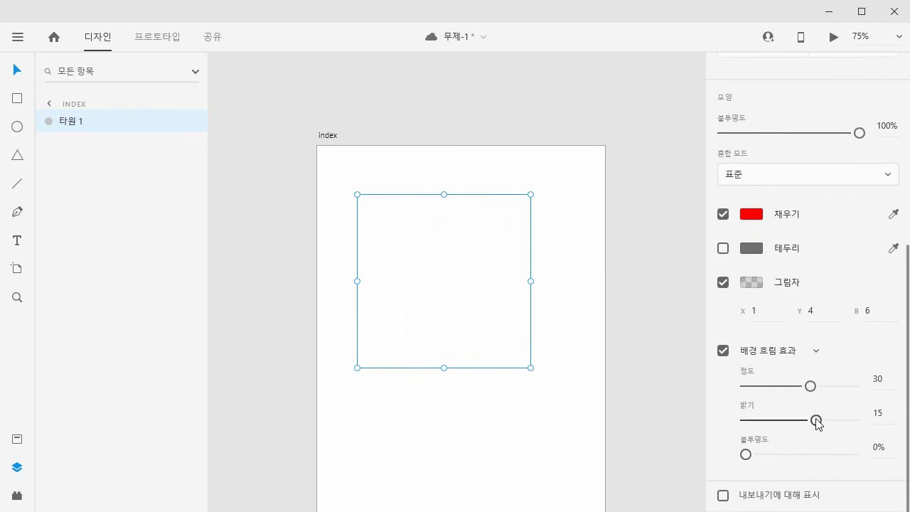
# Step: Change the circle's blur type to object blur (오브젝트 흐림 효과) with an amount of 10, and turn off the shadow
pyautogui.click(817, 352)
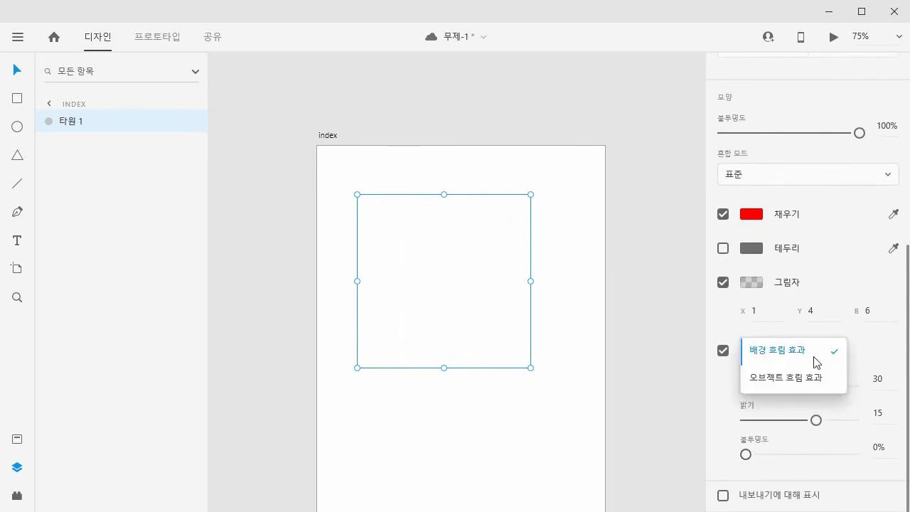
pyautogui.click(816, 377)
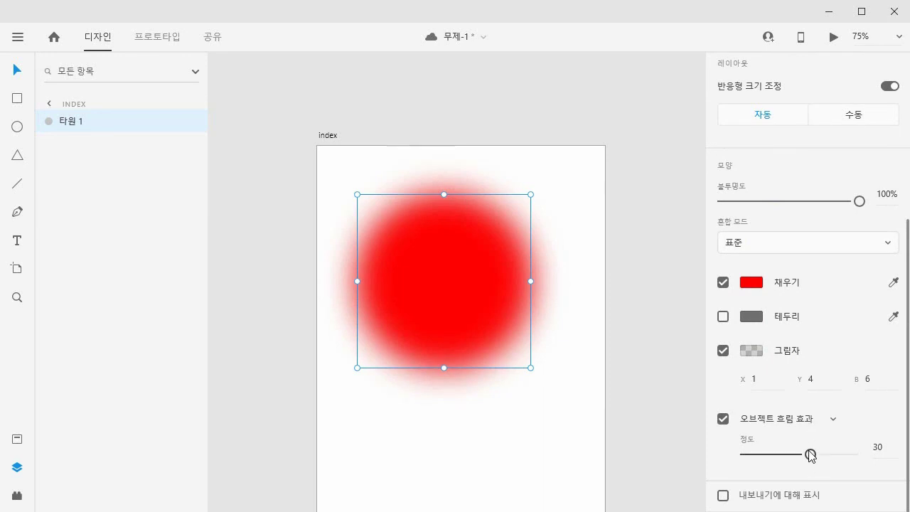
pyautogui.moveTo(811, 455); pyautogui.dragTo(767, 455)
pyautogui.click(724, 352)
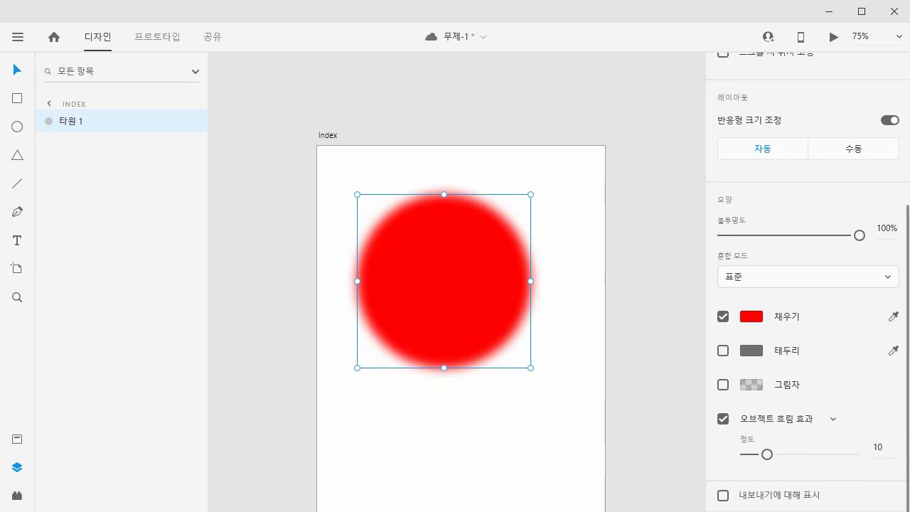
# Step: Switch to the PDF guide in Chrome, read section 1-2 on borders (테두리), and return to Adobe XD
pyautogui.hotkey('alt', 'Tab')
pyautogui.scroll(-5, 453, 352)
pyautogui.scroll(-5, 456, 357)
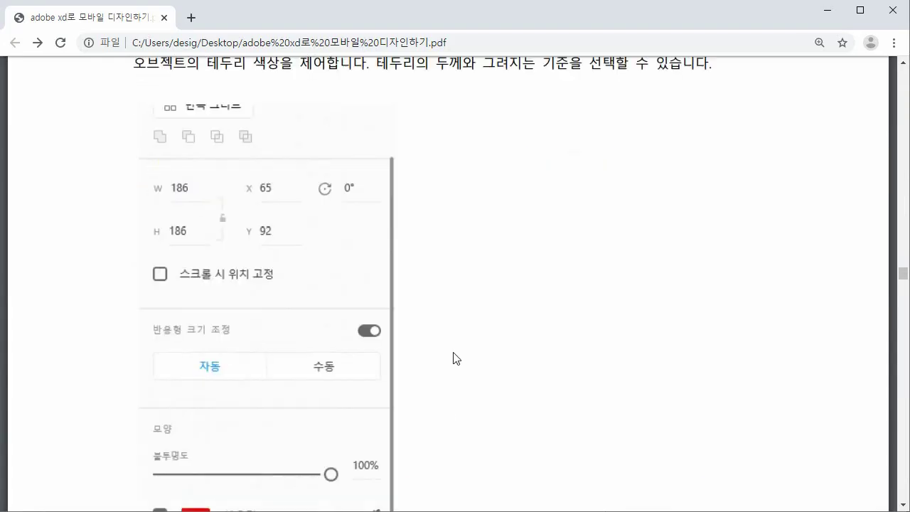
pyautogui.scroll(2, 456, 358)
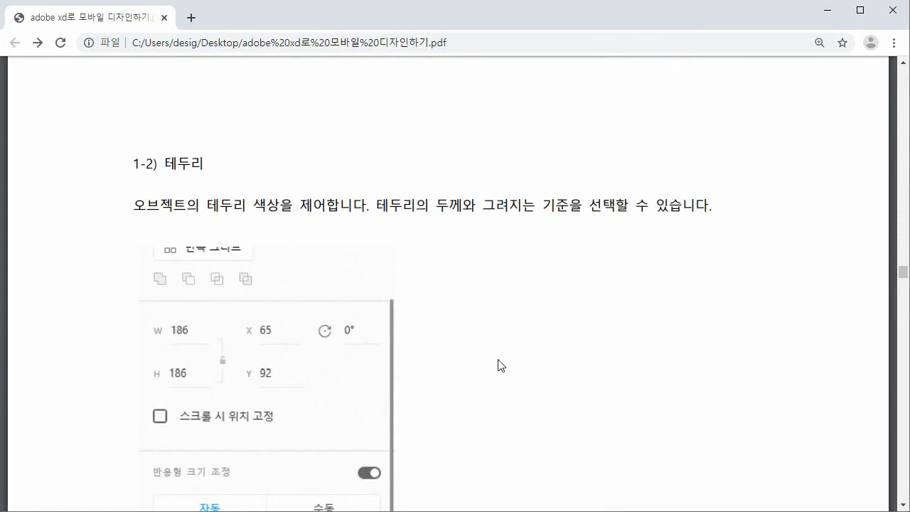
pyautogui.scroll(-2, 504, 366)
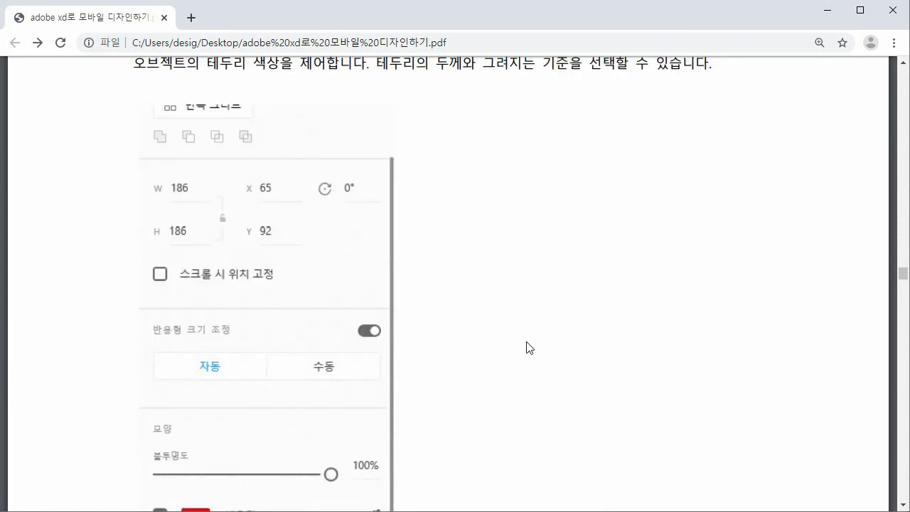
pyautogui.click(829, 10)
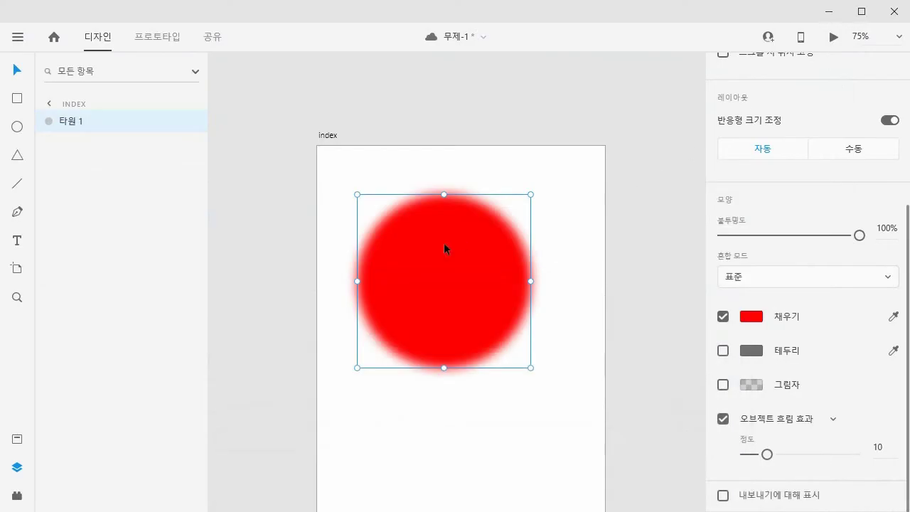
# Step: Delete the circle and draw a square about 226 by 226 on the index artboard, at about X 93, Y 113
pyautogui.press('Delete')
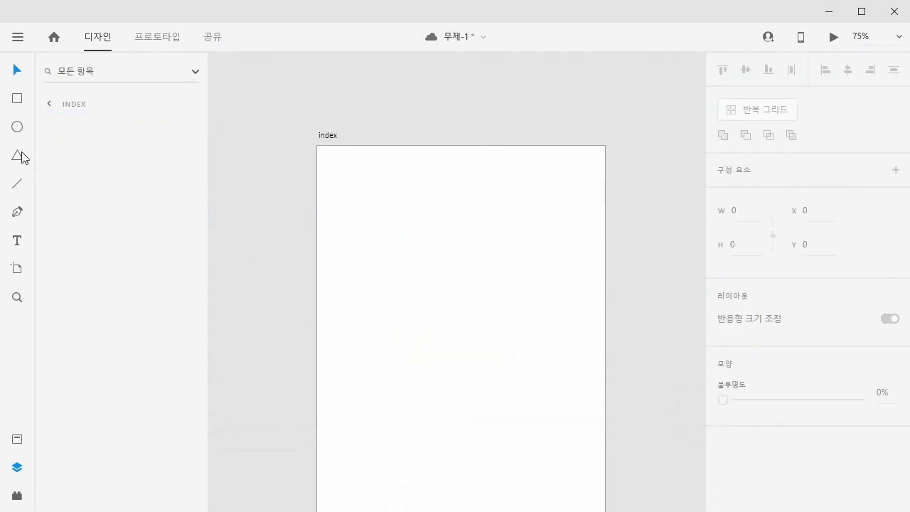
pyautogui.click(22, 99)
pyautogui.moveTo(367, 206); pyautogui.dragTo(487, 326)
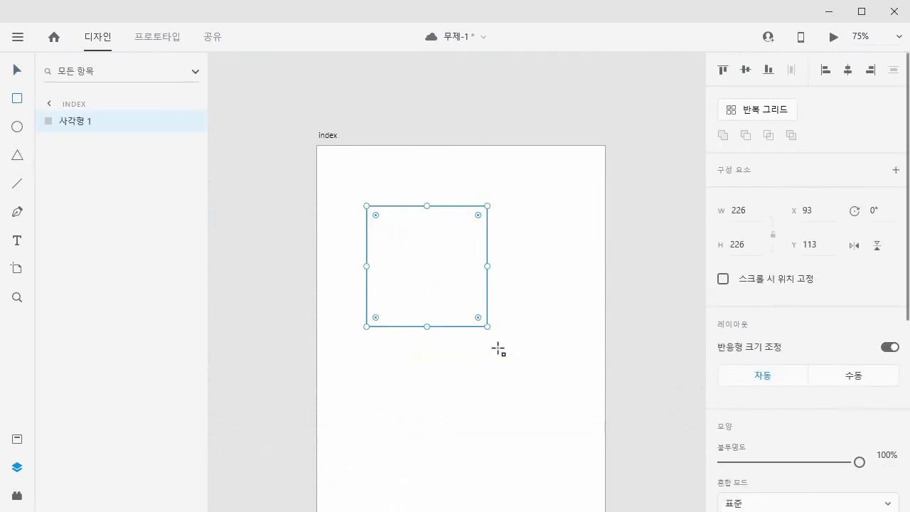
pyautogui.press('v')
# Step: Set the border size of the square on the index artboard to 10
pyautogui.scroll(-5, 878, 386)
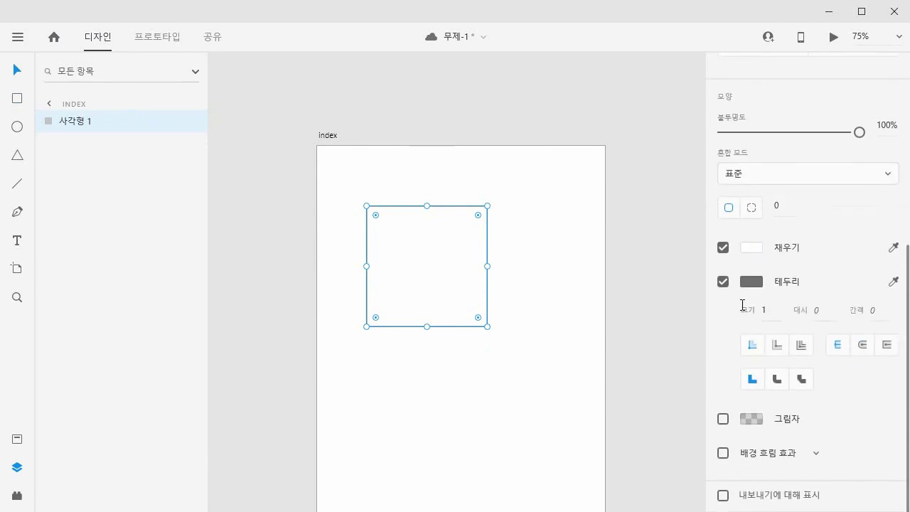
pyautogui.click(770, 308)
pyautogui.press('Up')
pyautogui.press('Up')
pyautogui.press('Up')
pyautogui.press('Up')
pyautogui.press('Up')
pyautogui.press('Up')
pyautogui.press('Up')
pyautogui.press('Up')
pyautogui.press('Up')
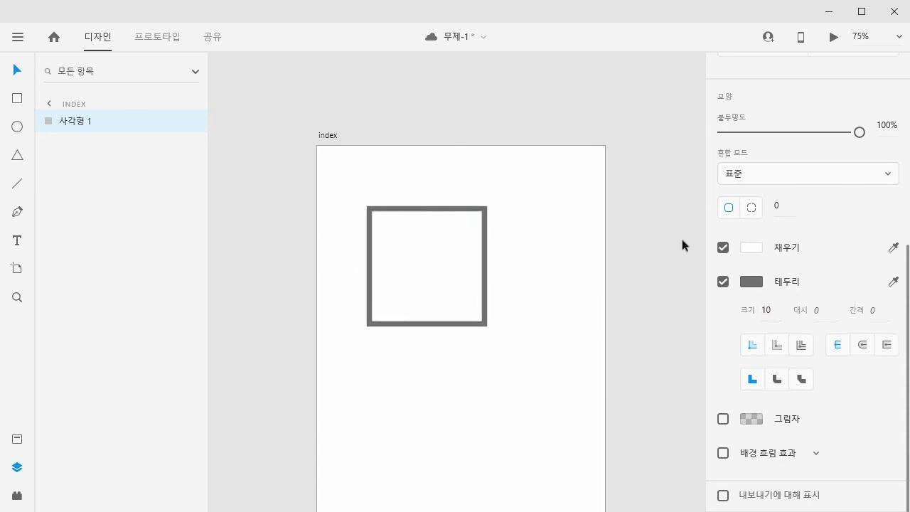
pyautogui.hotkey('ctrl', '=')
pyautogui.hotkey('ctrl', '=')
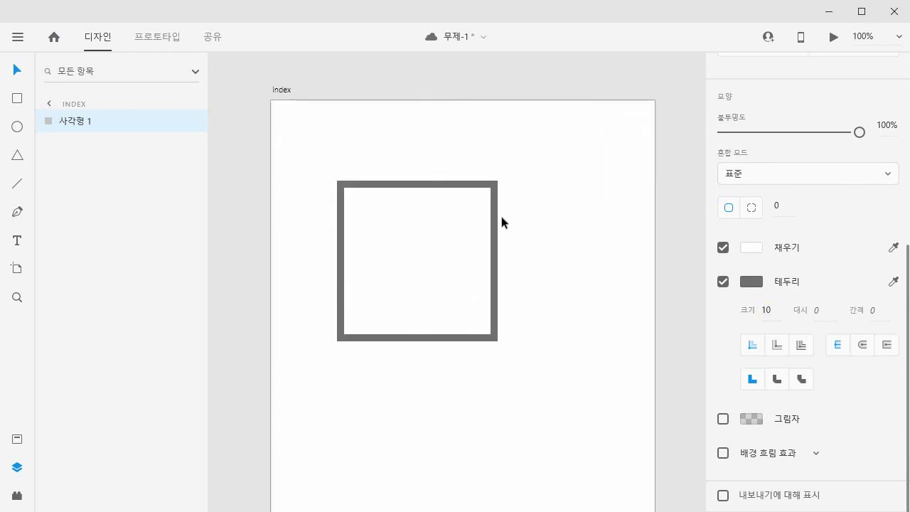
pyautogui.moveTo(509, 173); pyautogui.dragTo(527, 223)
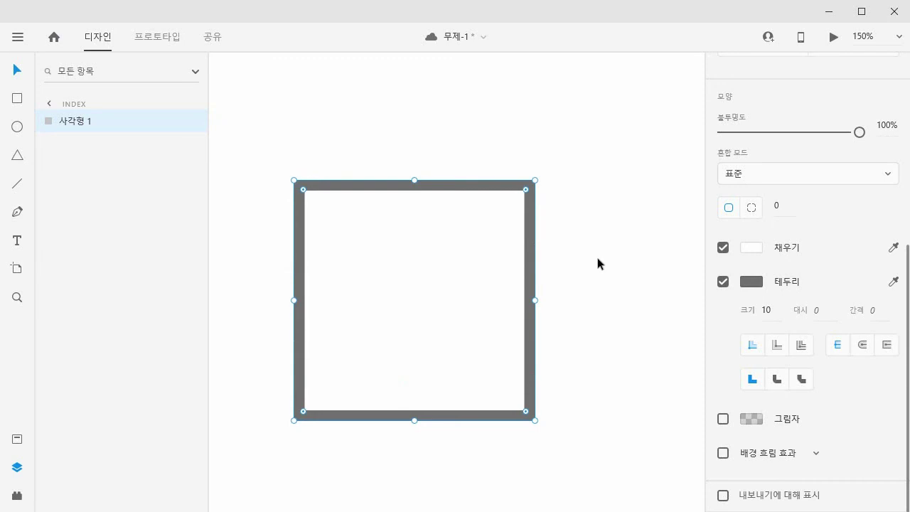
# Step: Try the outer and centre border alignments on the square, and return it to the inner alignment
pyautogui.click(779, 349)
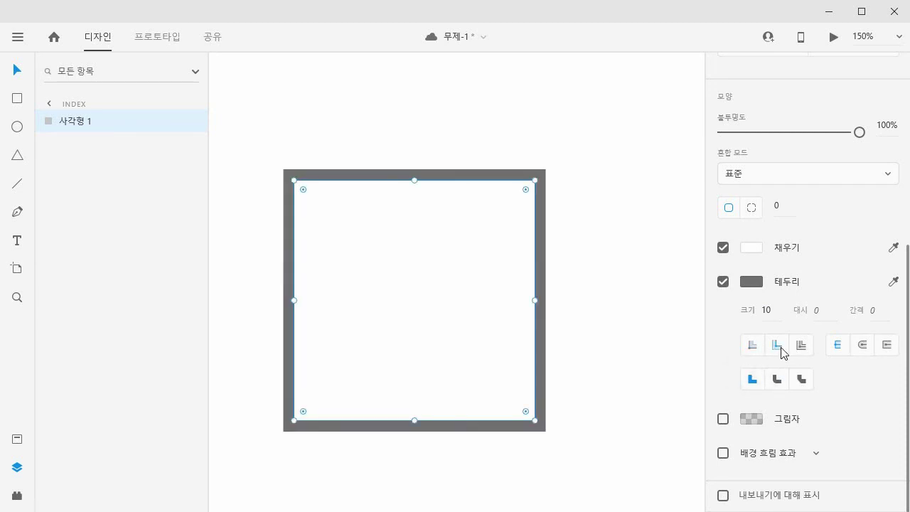
pyautogui.click(797, 353)
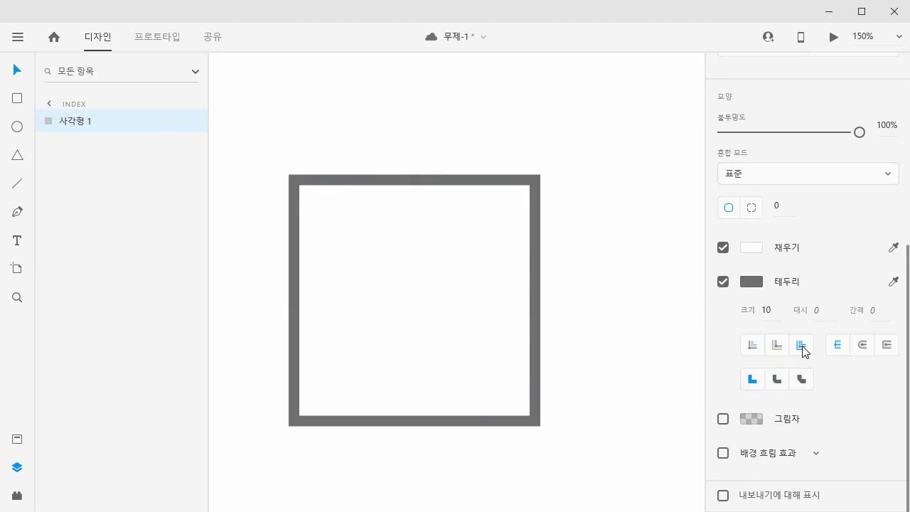
pyautogui.click(751, 348)
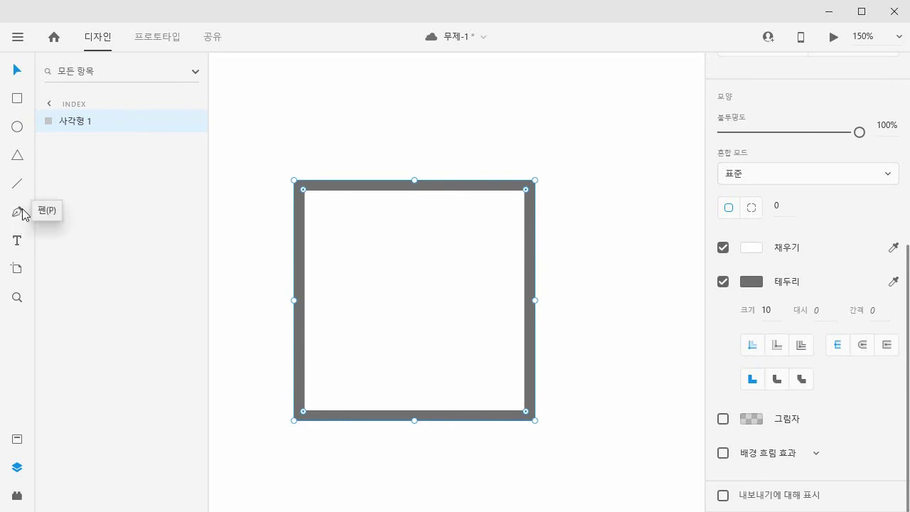
pyautogui.click(545, 227)
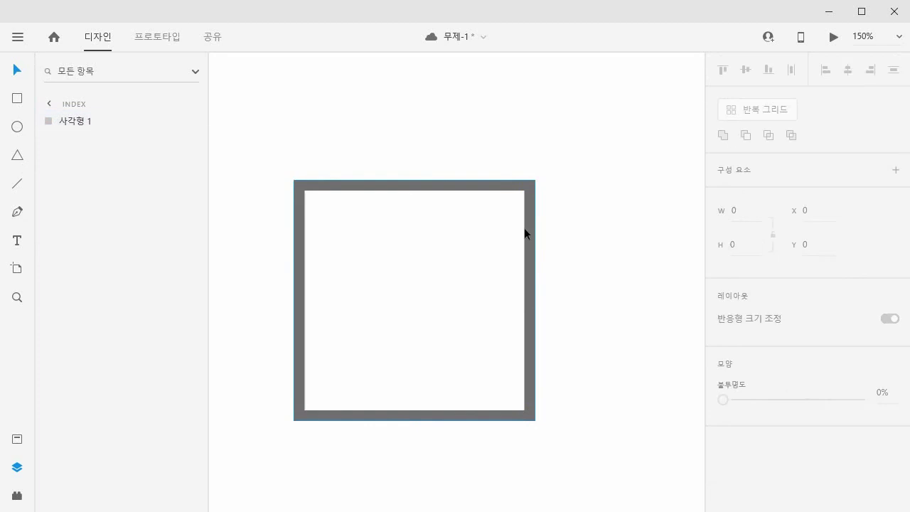
pyautogui.click(528, 235)
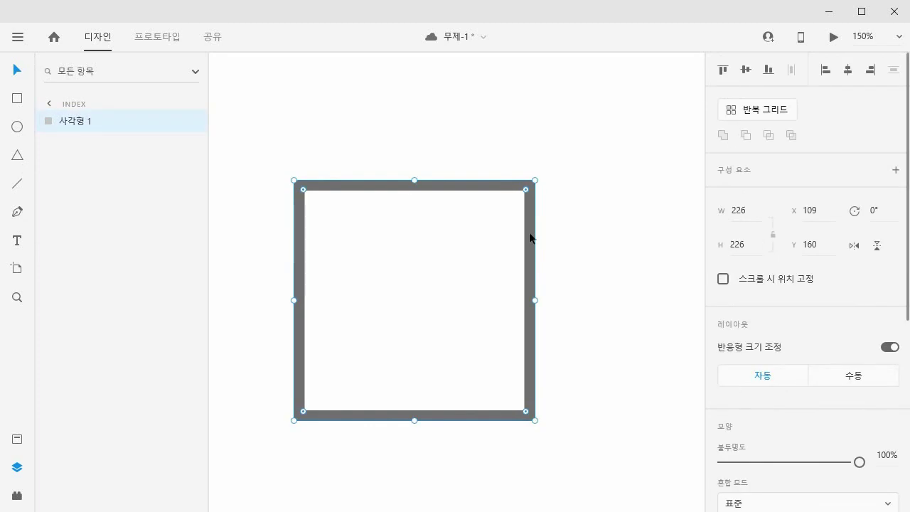
# Step: Draw an open three-segment path about 220 by 58 above the square with the Pen tool, starting at about X 109, Y 81
pyautogui.click(18, 185)
pyautogui.click(18, 211)
pyautogui.click(295, 96)
pyautogui.click(527, 96)
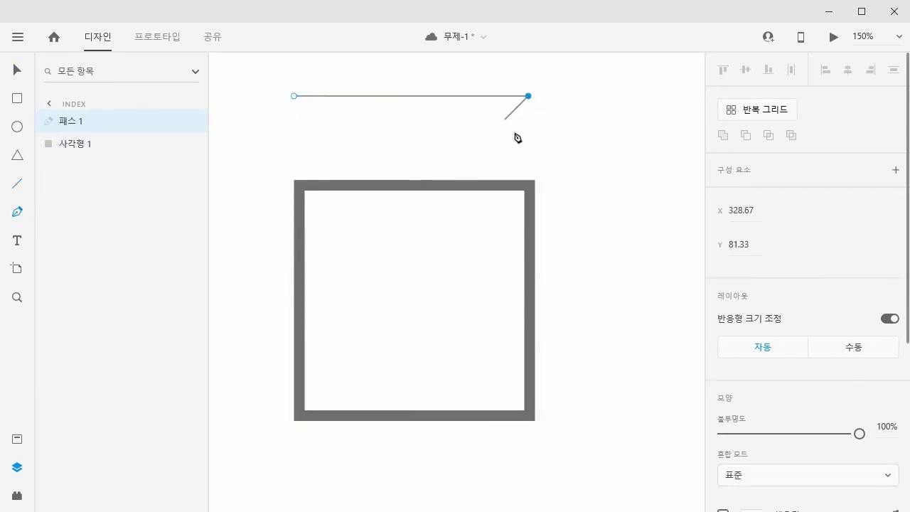
pyautogui.click(528, 157)
pyautogui.click(406, 157)
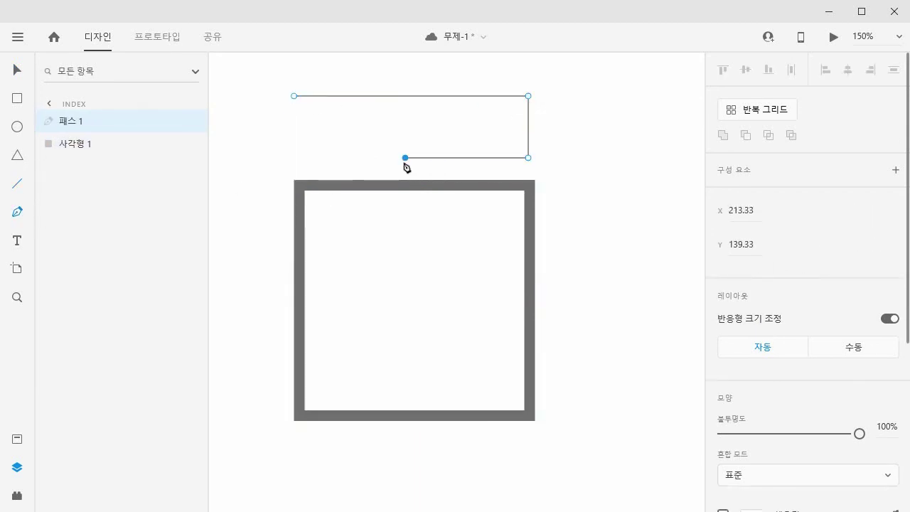
# Step: Delete the square from the index artboard and select the open path
pyautogui.click(16, 70)
pyautogui.click(449, 186)
pyautogui.press('Delete')
pyautogui.click(447, 117)
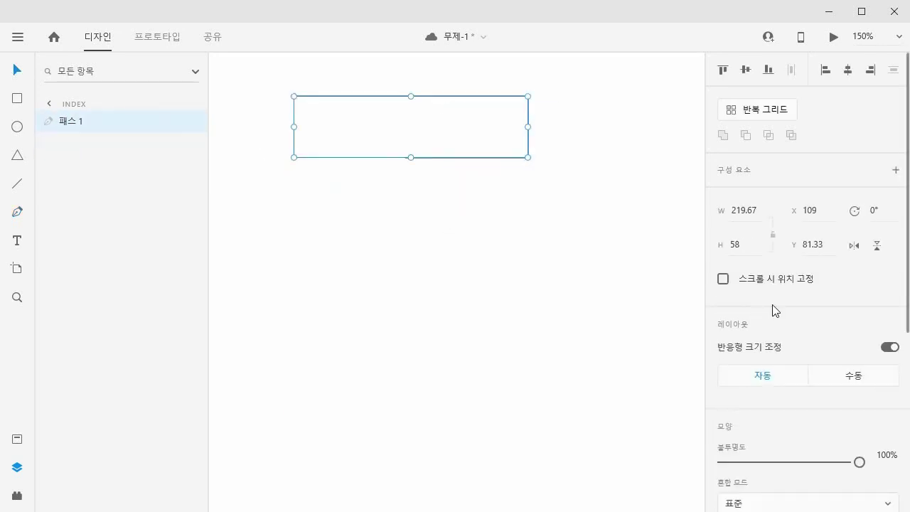